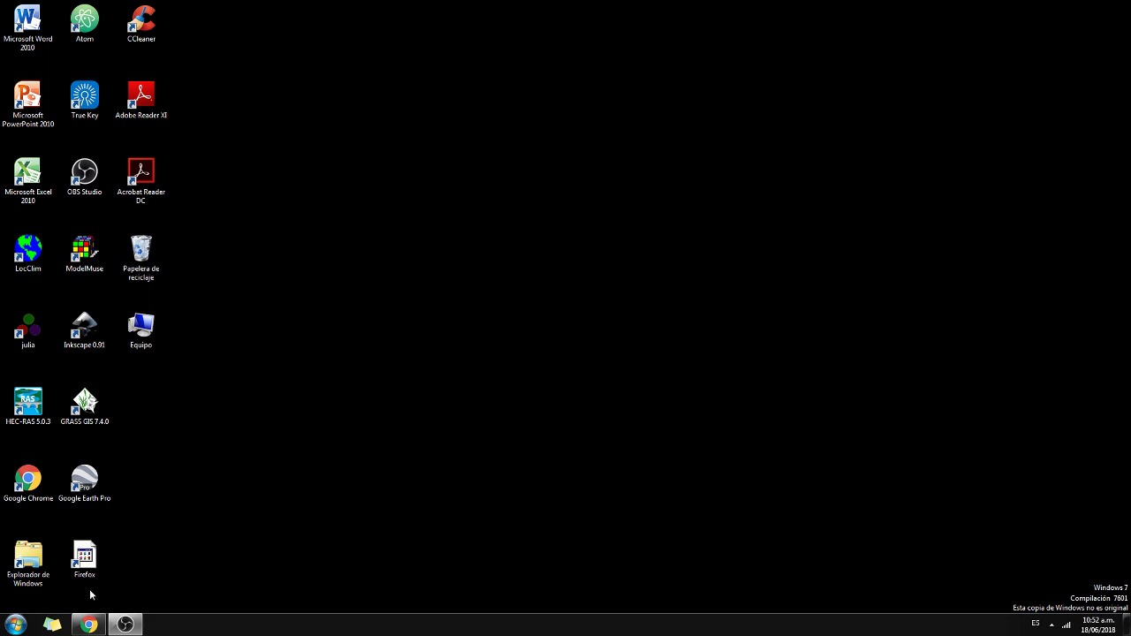
Step: Browse Explorer to Documentos › Infohataris › ZonadeMezclaEfluenteMar › Hdf, then bring up the Start menu
{"action": "double_click", "coordinate": [30, 566]}
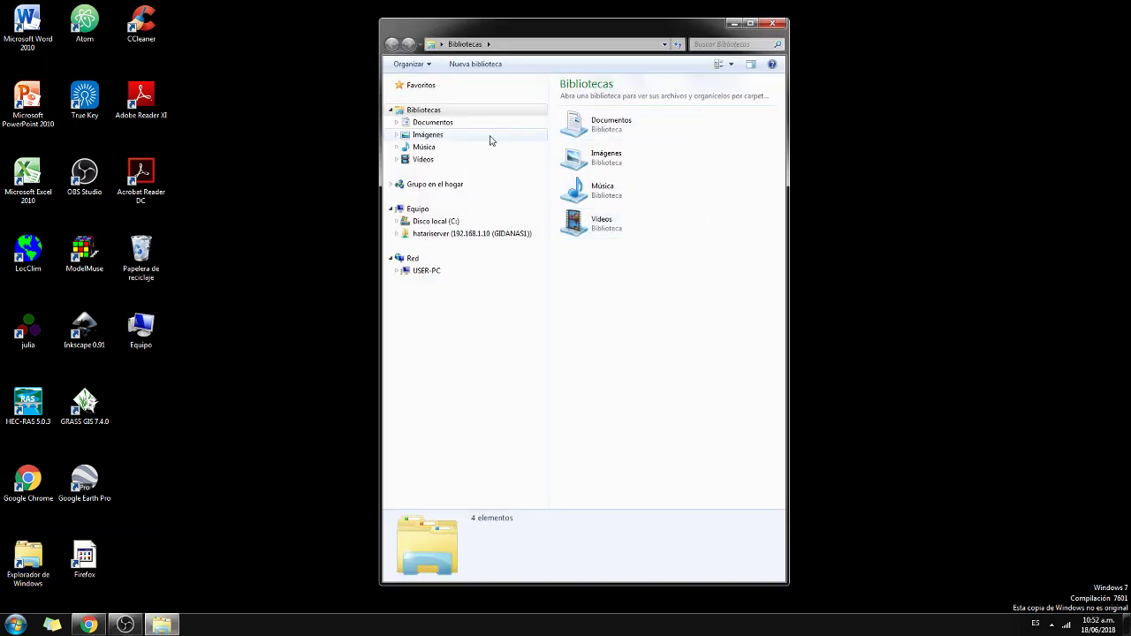
{"action": "left_click", "coordinate": [435, 123]}
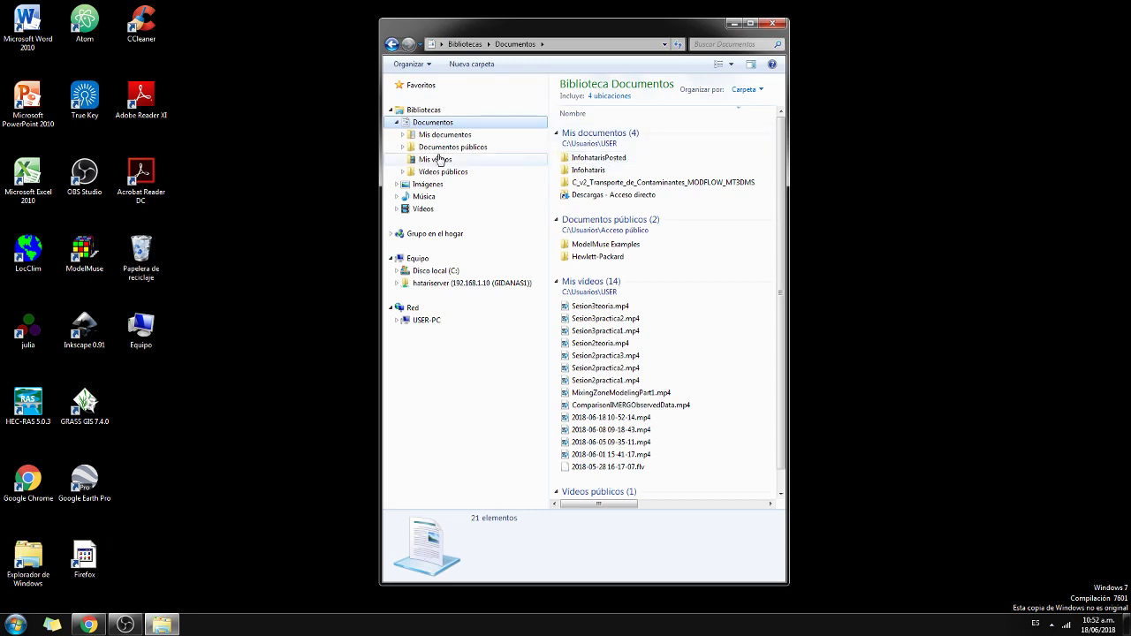
{"action": "left_click", "coordinate": [587, 171]}
{"action": "double_click", "coordinate": [587, 172]}
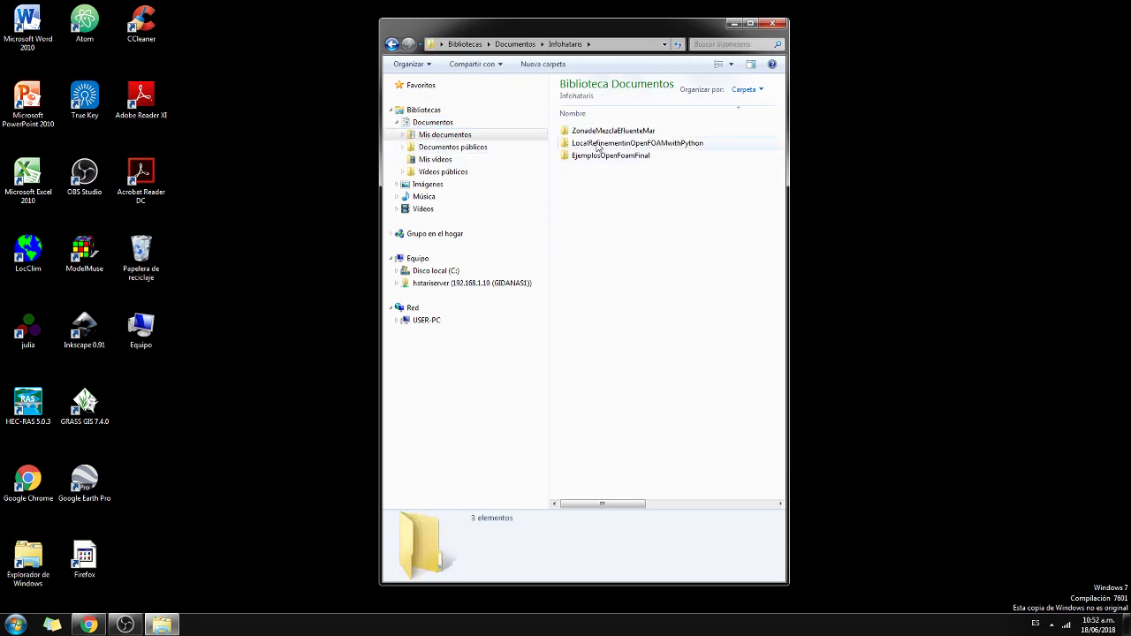
{"action": "double_click", "coordinate": [606, 132]}
{"action": "double_click", "coordinate": [571, 155]}
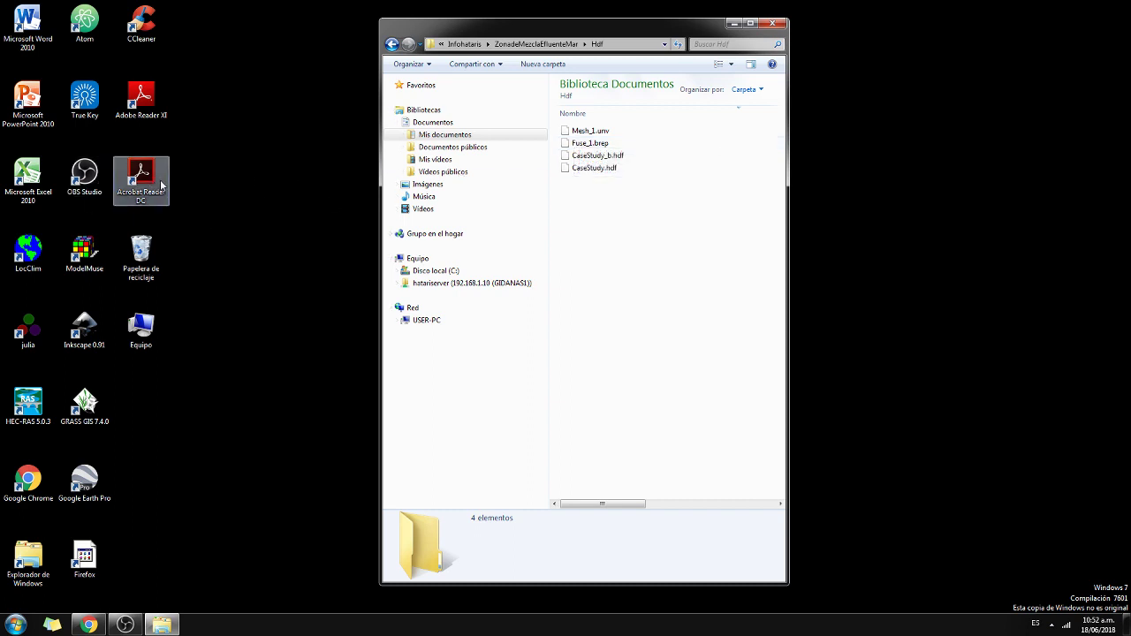
{"action": "left_click", "coordinate": [15, 625]}
{"action": "mouse_move", "coordinate": [75, 311]}
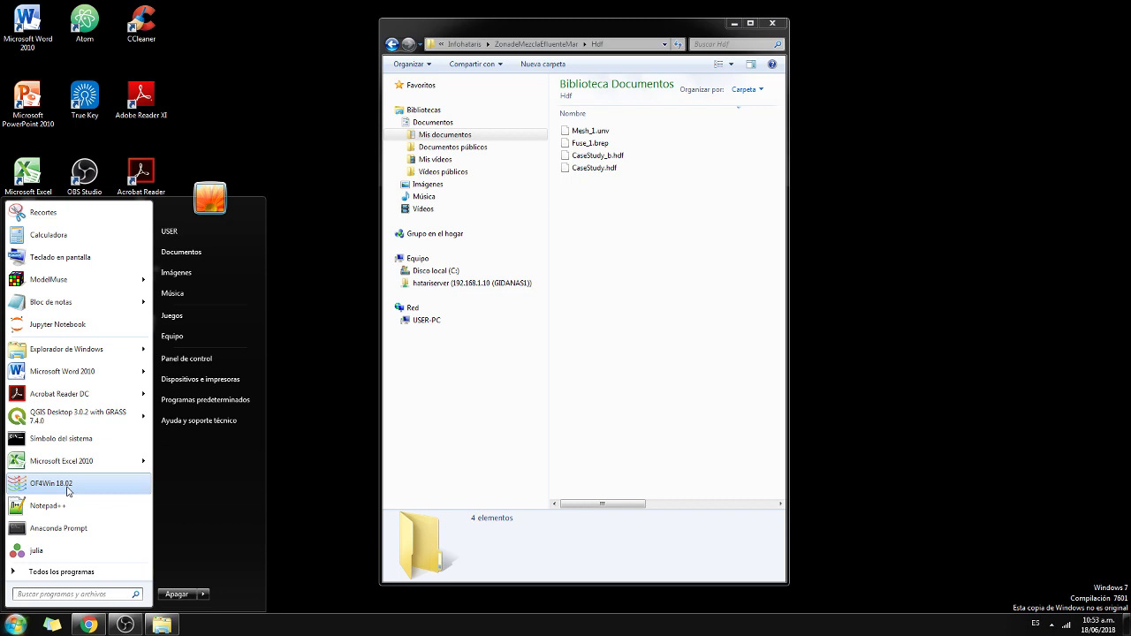
Step: Launch the OF4Win 18.02 console, list the run folder, and type mkdir effluentMixingZone
{"action": "left_click", "coordinate": [67, 488]}
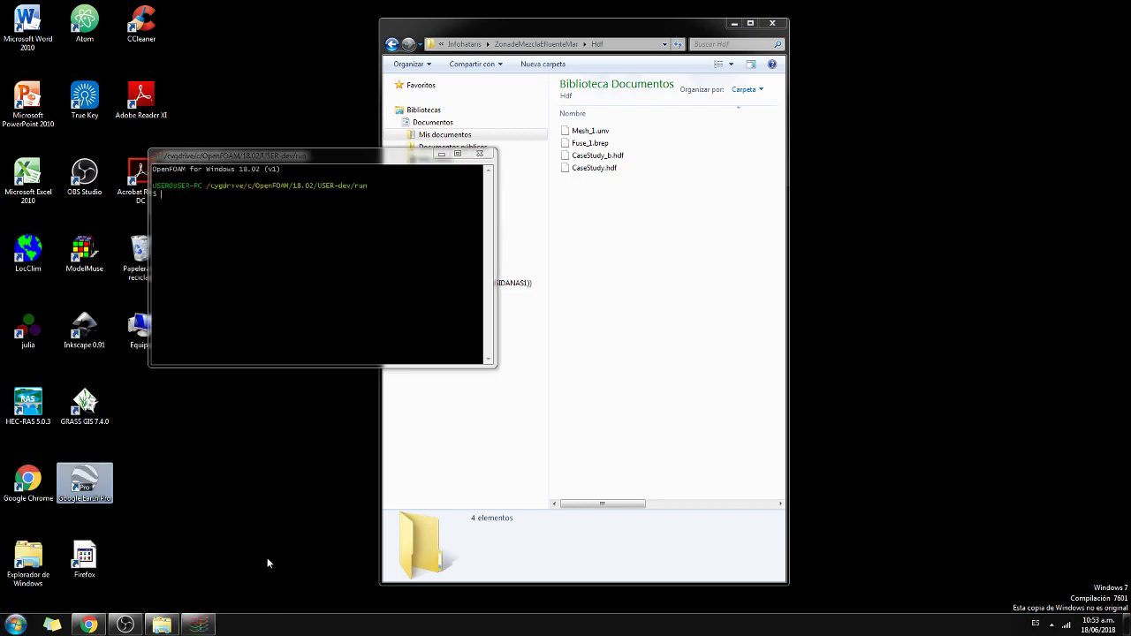
{"action": "left_click", "coordinate": [343, 283]}
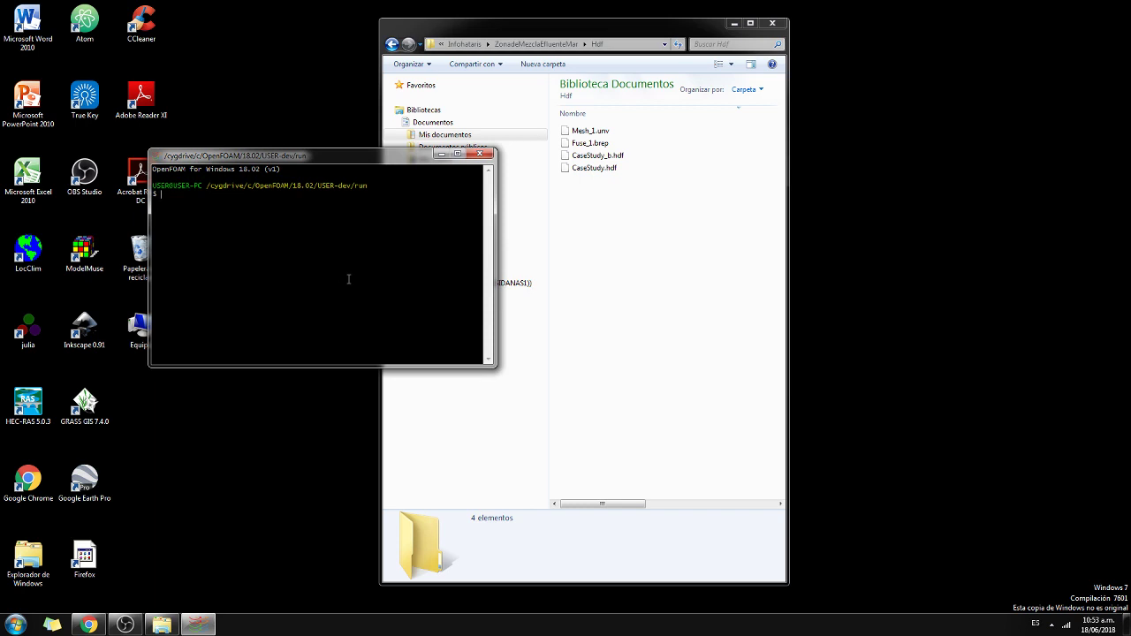
{"action": "type", "text": "ls"}
{"action": "key", "text": "Return"}
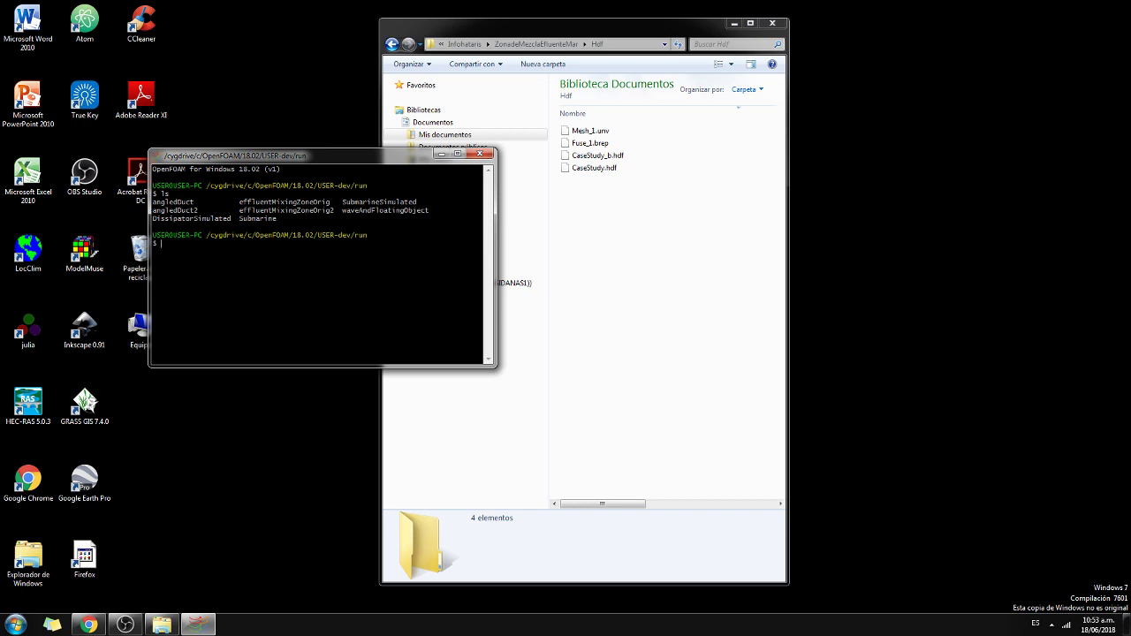
{"action": "type", "text": "kdir"}
{"action": "type", "text": "effluentMixingZone"}
Step: Create the effluentMixingZone folder, move into it, and confirm it is empty
{"action": "key", "text": "Return"}
{"action": "type", "text": "cd ef"}
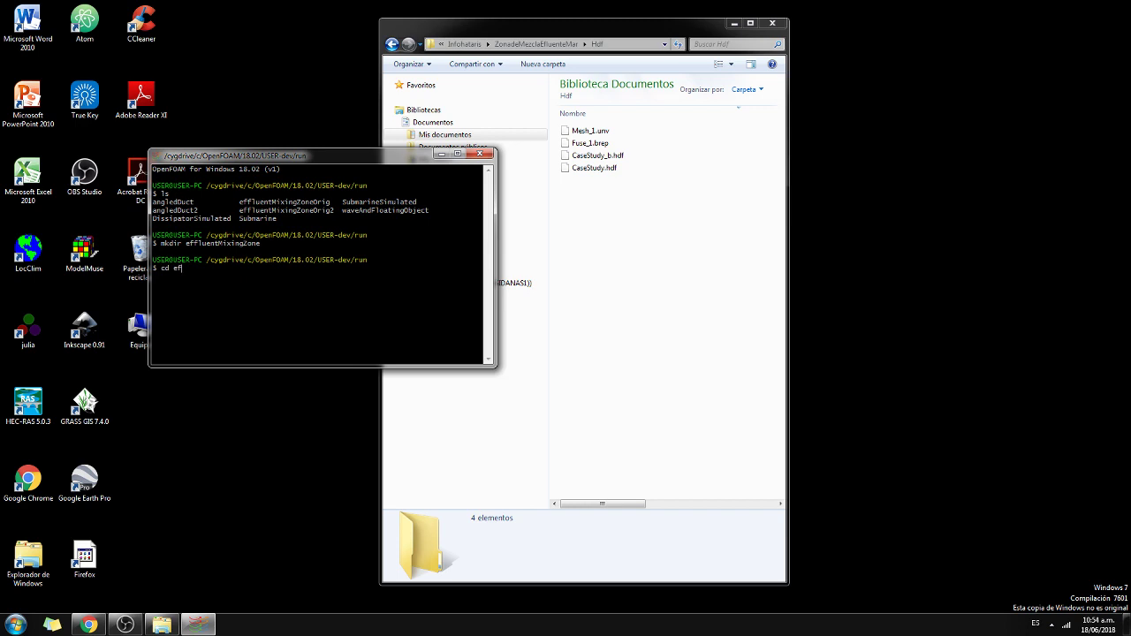
{"action": "key", "text": "Tab"}
{"action": "key", "text": "Return"}
{"action": "type", "text": "ls"}
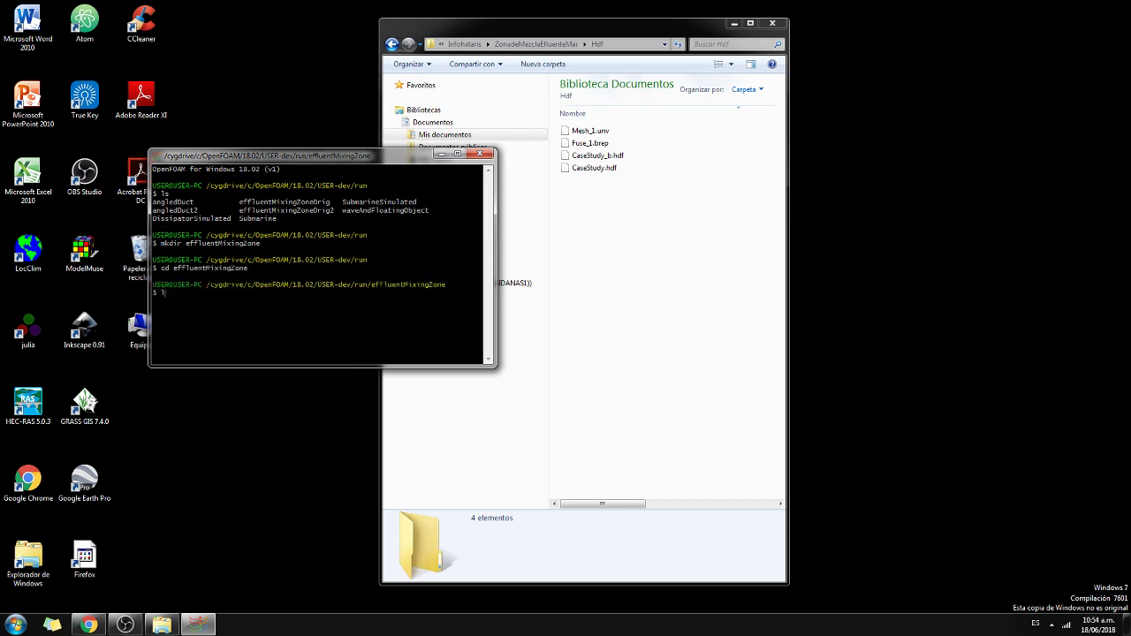
{"action": "key", "text": "Return"}
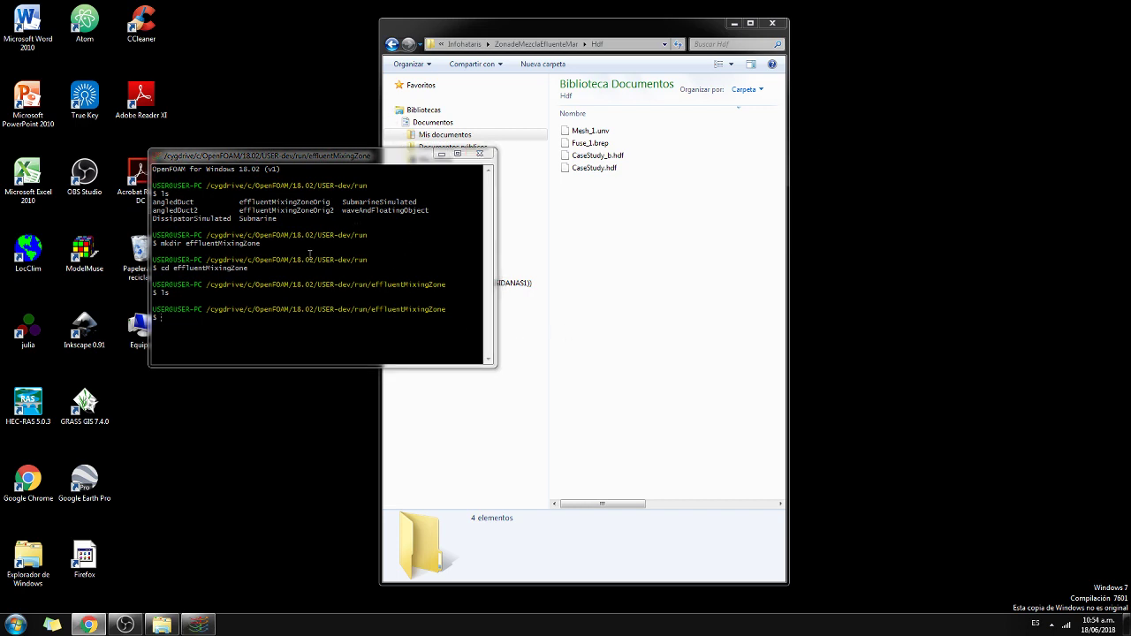
Step: List the tutorials in $FOAM_TUTORIALS/multiphase/interMixingFoam
{"action": "left_click", "coordinate": [285, 339]}
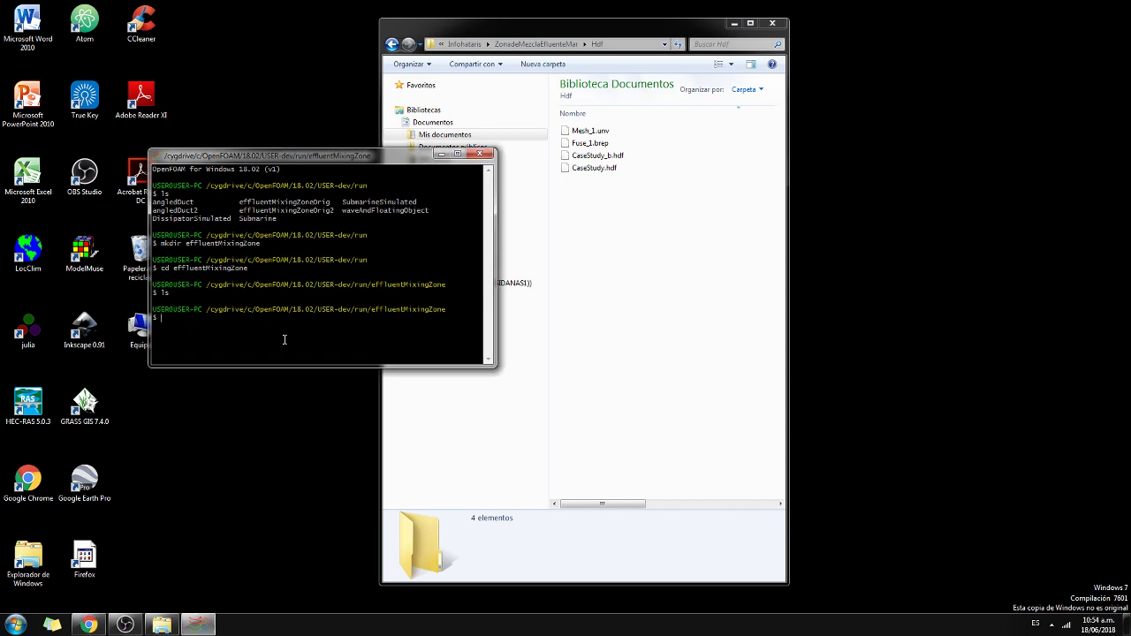
{"action": "type", "text": "R"}
{"action": "key", "text": "BackSpace"}
{"action": "key", "text": "BackSpace"}
{"action": "type", "text": "ls"}
{"action": "type", "text": "$FOA"}
{"action": "key", "text": "BackSpace"}
{"action": "type", "text": "U"}
{"action": "key", "text": "Tab"}
{"action": "type", "text": "mul"}
{"action": "key", "text": "Tab"}
{"action": "type", "text": "interM"}
{"action": "key", "text": "Tab"}
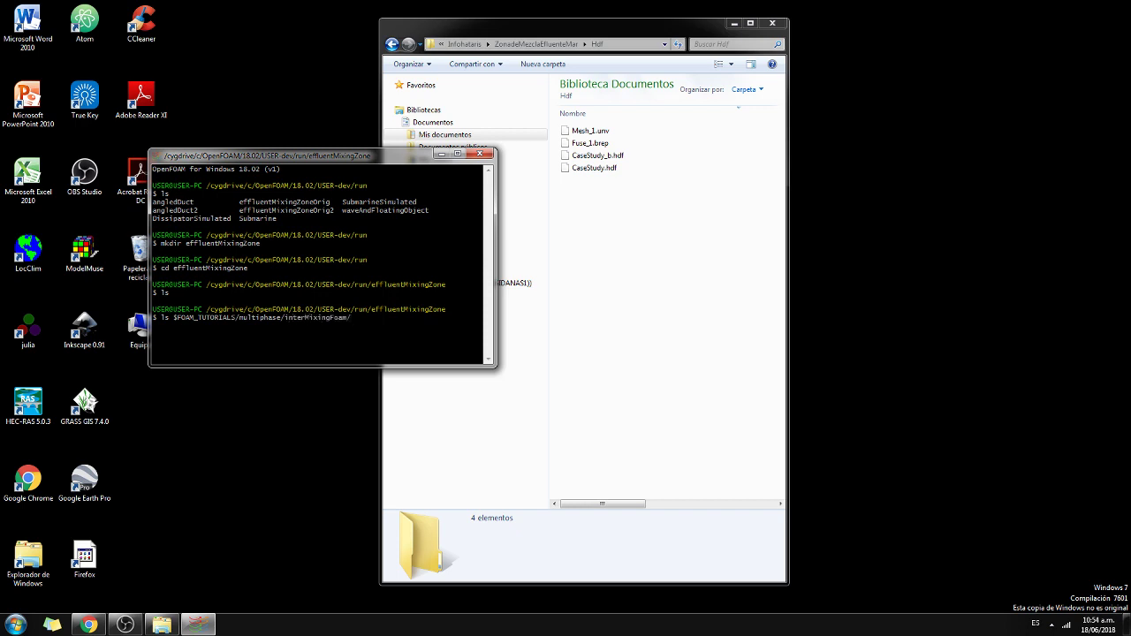
{"action": "key", "text": "Return"}
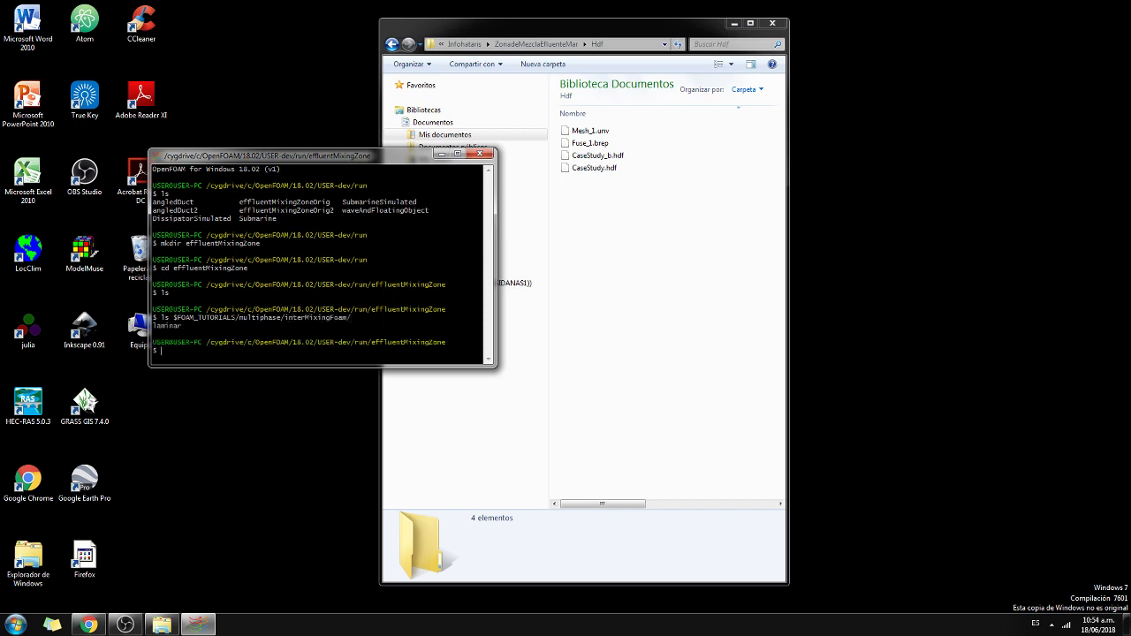
Step: List the interMixingFoam laminar tutorials, then the contents of laminar/damBreak
{"action": "key", "text": "Up"}
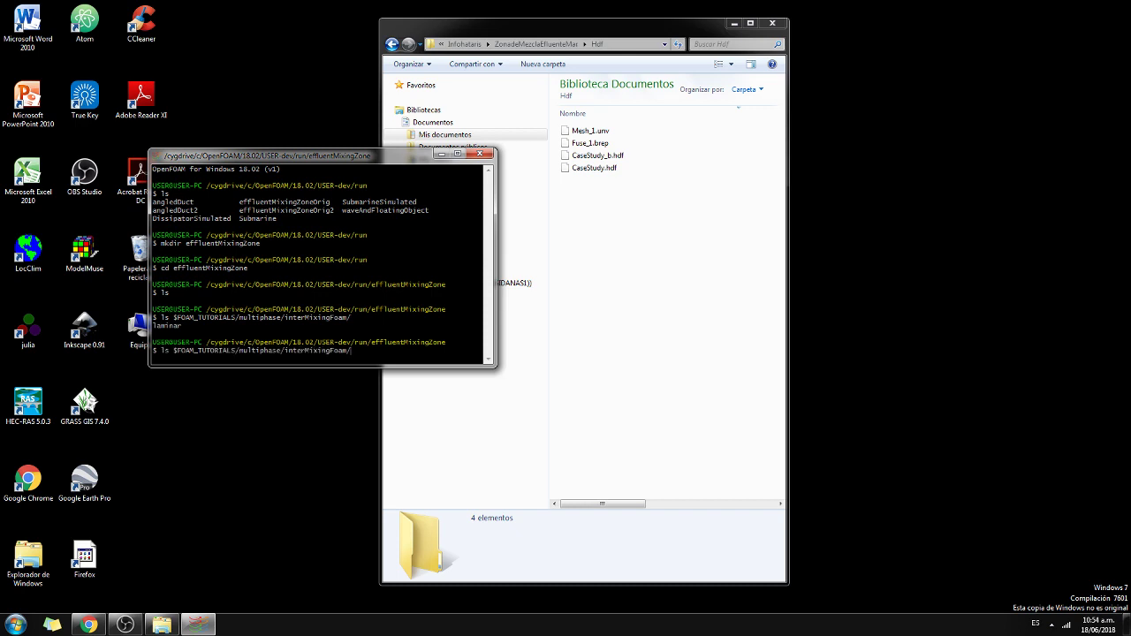
{"action": "type", "text": "lamina"}
{"action": "key", "text": "Return"}
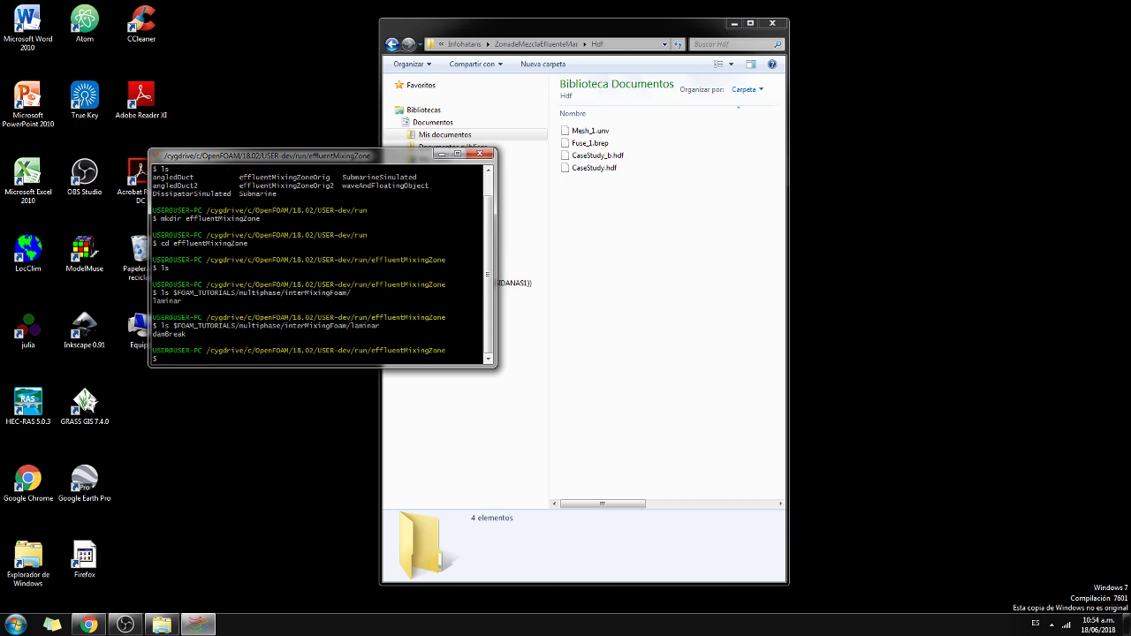
{"action": "key", "text": "Up"}
{"action": "type", "text": "/dam"}
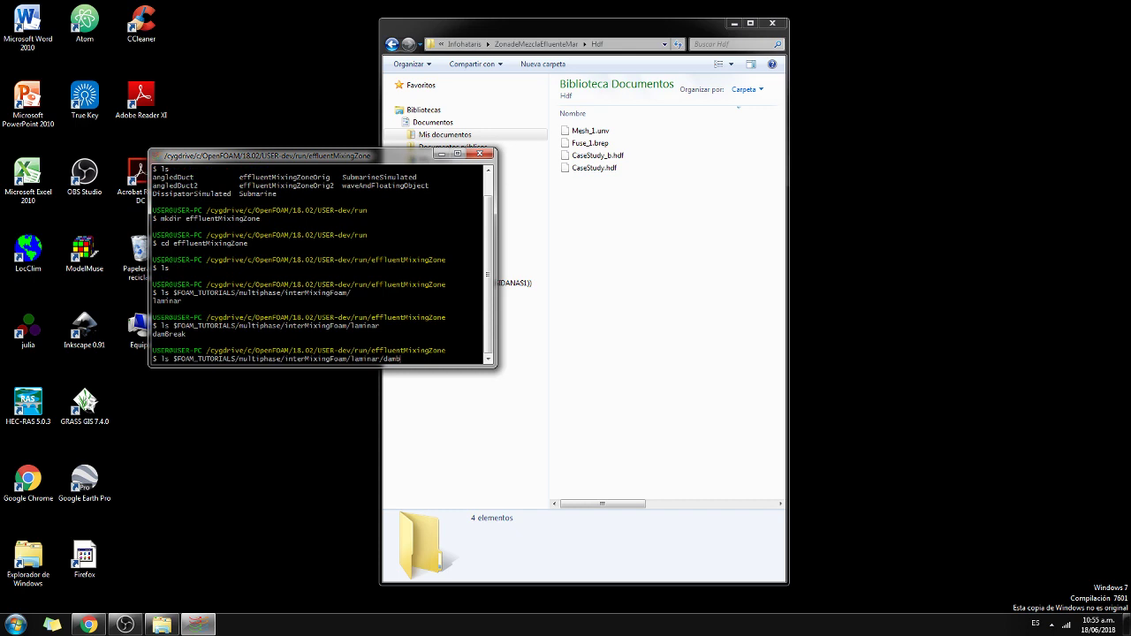
{"action": "type", "text": "Break"}
{"action": "key", "text": "Return"}
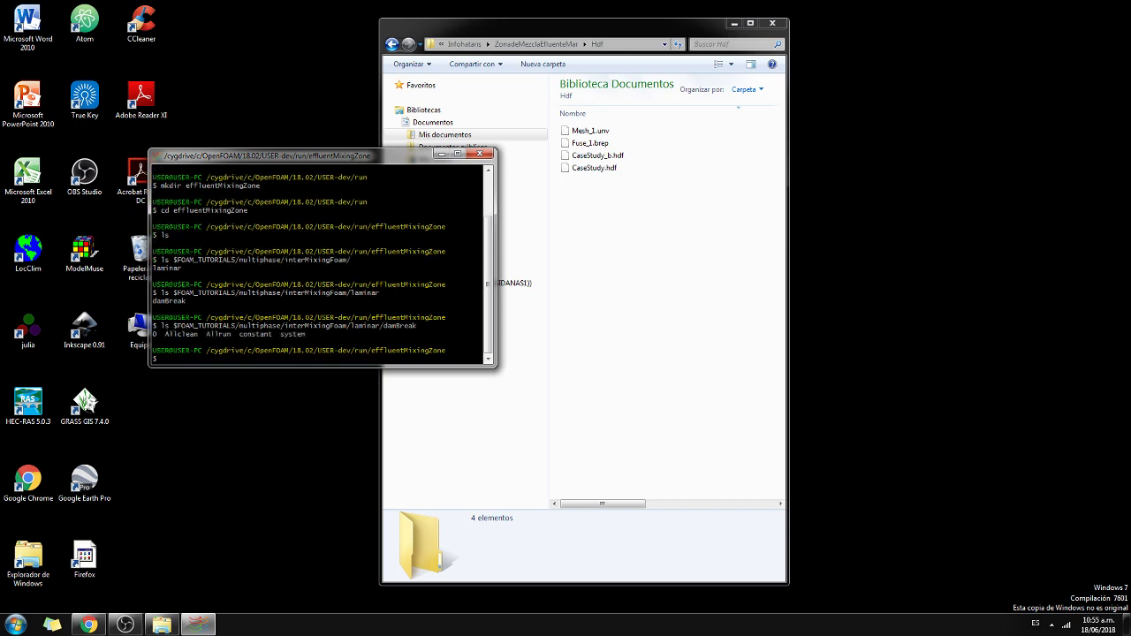
Step: Move the console to the top-left, enlarge it, and clear the screen
{"action": "left_click_drag", "start_coordinate": [324, 158], "coordinate": [188, 20]}
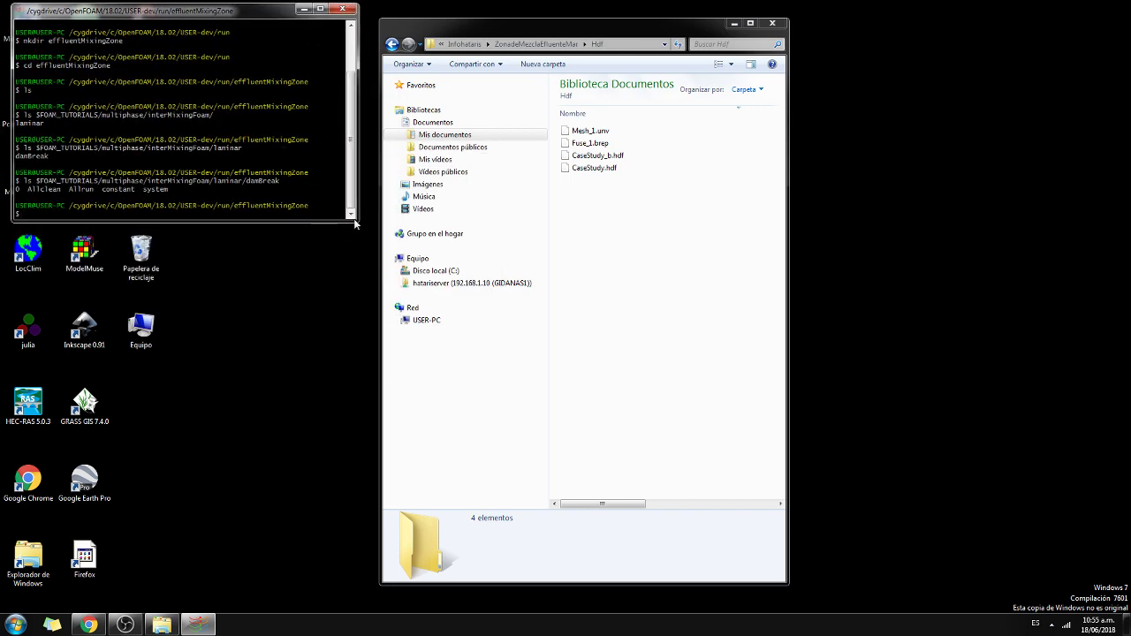
{"action": "left_click_drag", "start_coordinate": [354, 223], "coordinate": [389, 586]}
{"action": "type", "text": "clear"}
{"action": "key", "text": "Return"}
Step: Copy the damBreak tutorial recursively into effluentMixingZone with cp -r
{"action": "key", "text": "Up"}
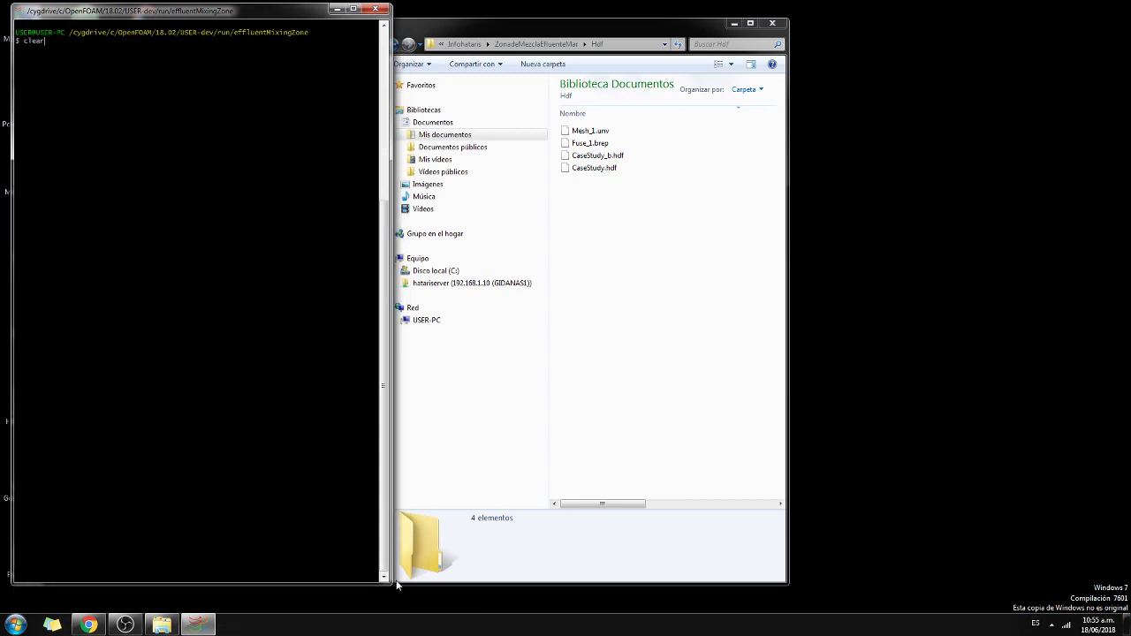
{"action": "key", "text": "Up"}
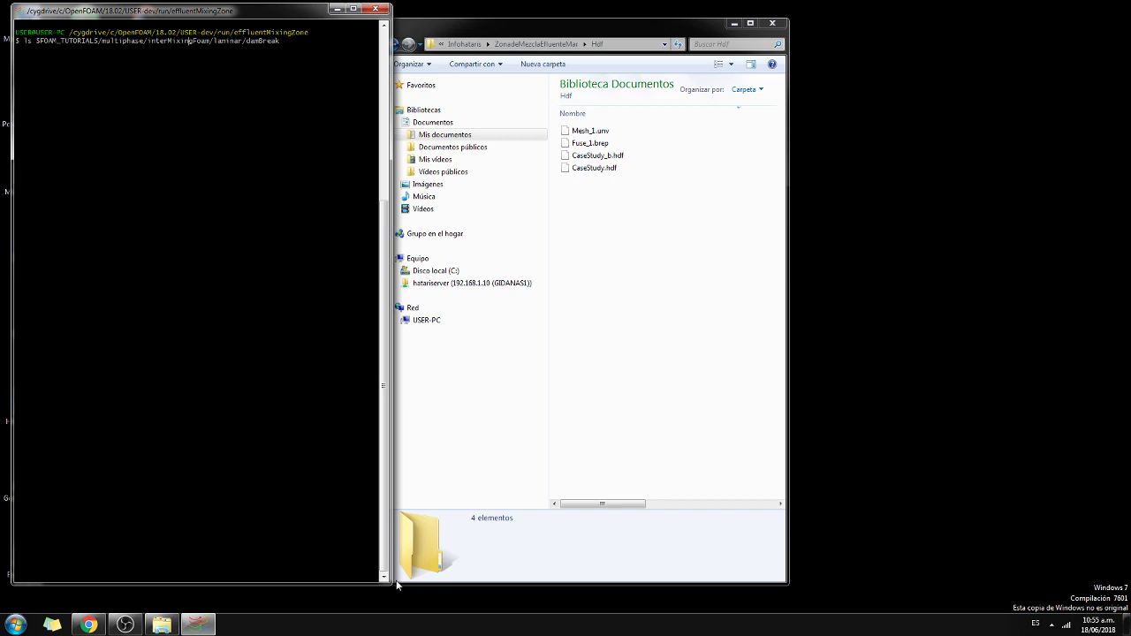
{"action": "key", "text": "BackSpace"}
{"action": "key", "text": "BackSpace"}
{"action": "type", "text": "cp"}
{"action": "key", "text": "Return"}
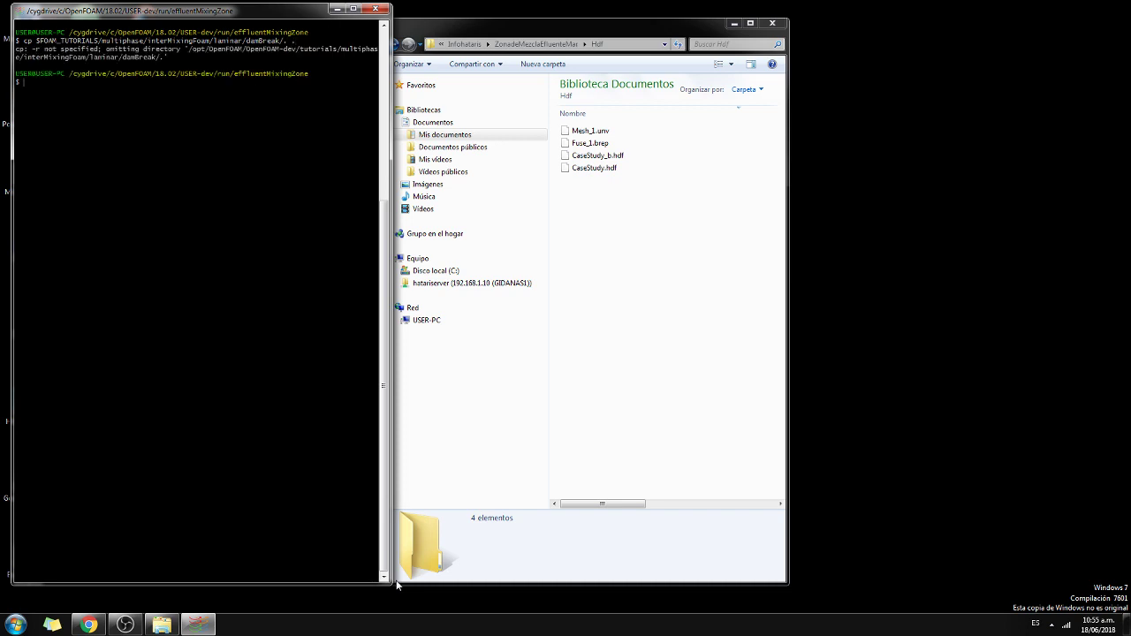
{"action": "key", "text": "Up"}
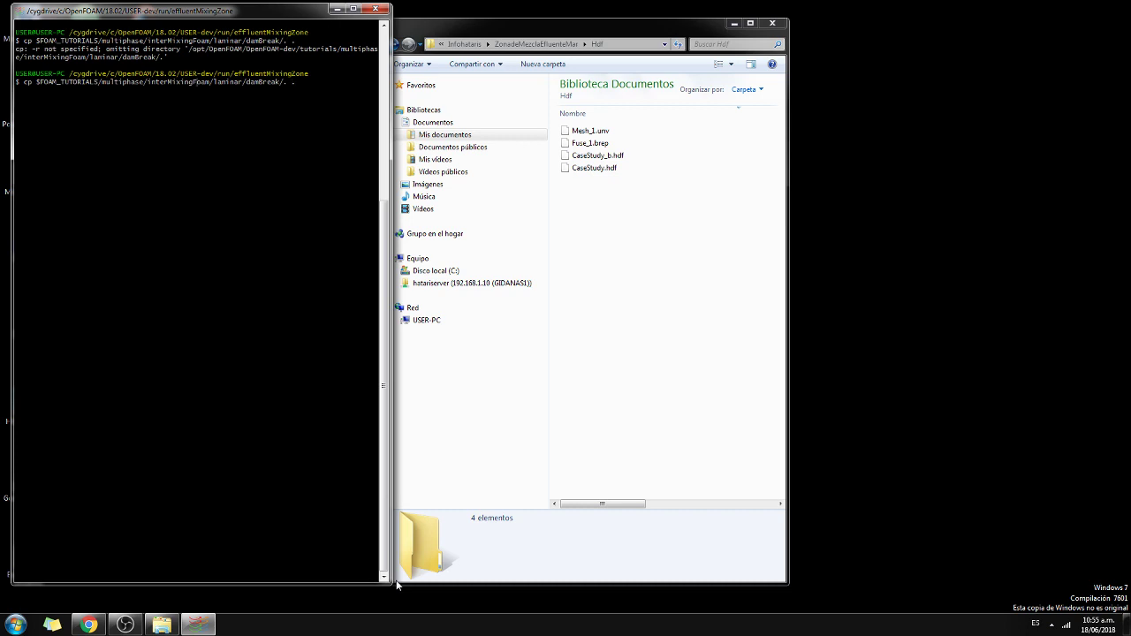
{"action": "key", "text": "Left"}
{"action": "key", "text": "Left"}
{"action": "key", "text": "Left"}
{"action": "key", "text": "Left"}
{"action": "key", "text": "Left"}
{"action": "key", "text": "Left"}
{"action": "key", "text": "Left"}
{"action": "key", "text": "Left"}
{"action": "key", "text": "Left"}
{"action": "key", "text": "Left"}
{"action": "key", "text": "Left"}
{"action": "key", "text": "Left"}
{"action": "key", "text": "Left"}
{"action": "key", "text": "Left"}
{"action": "key", "text": "Left"}
{"action": "key", "text": "Left"}
{"action": "key", "text": "Left"}
{"action": "key", "text": "Left"}
{"action": "key", "text": "Left"}
{"action": "key", "text": "Left"}
{"action": "type", "text": "-r"}
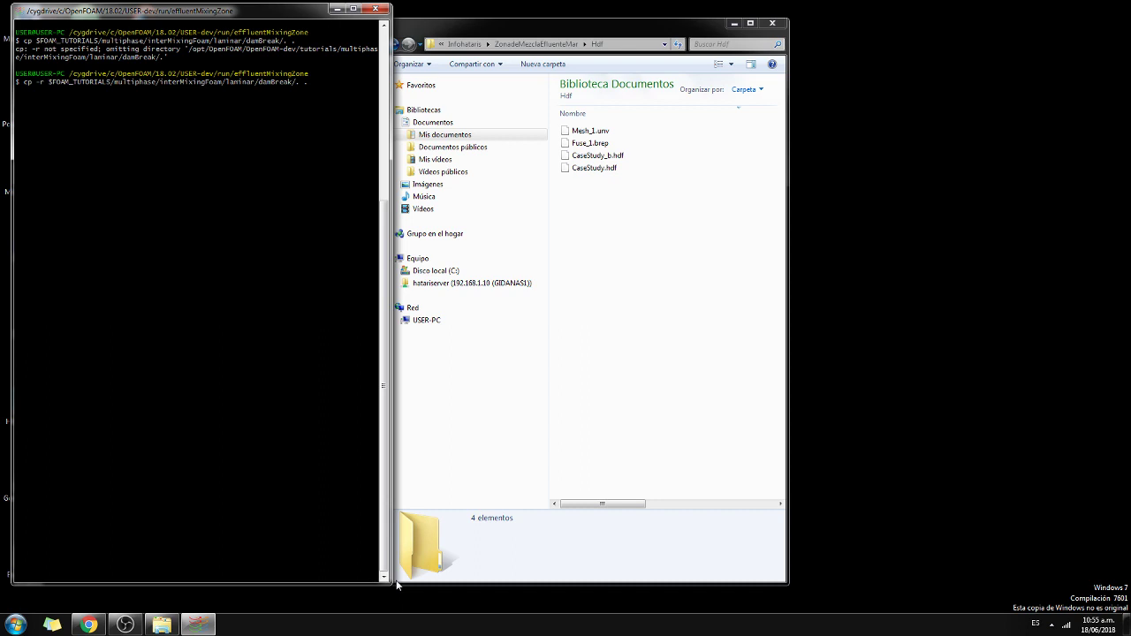
{"action": "key", "text": "Return"}
Step: List the copied case files and print the current folder path
{"action": "type", "text": "ls"}
{"action": "key", "text": "Return"}
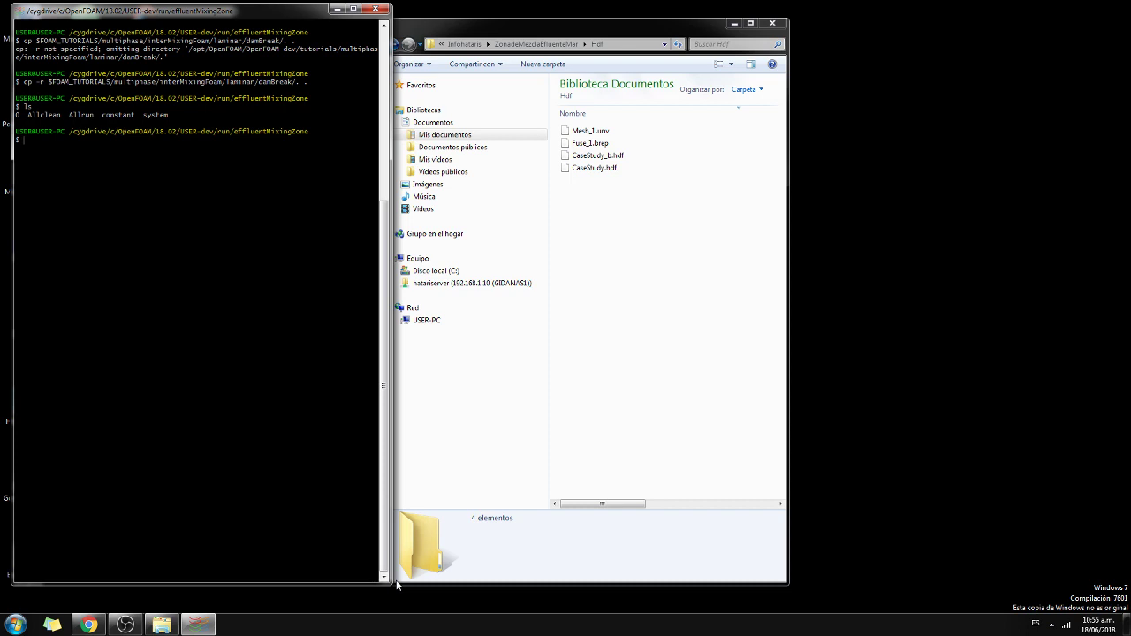
{"action": "type", "text": "pwd"}
{"action": "key", "text": "Return"}
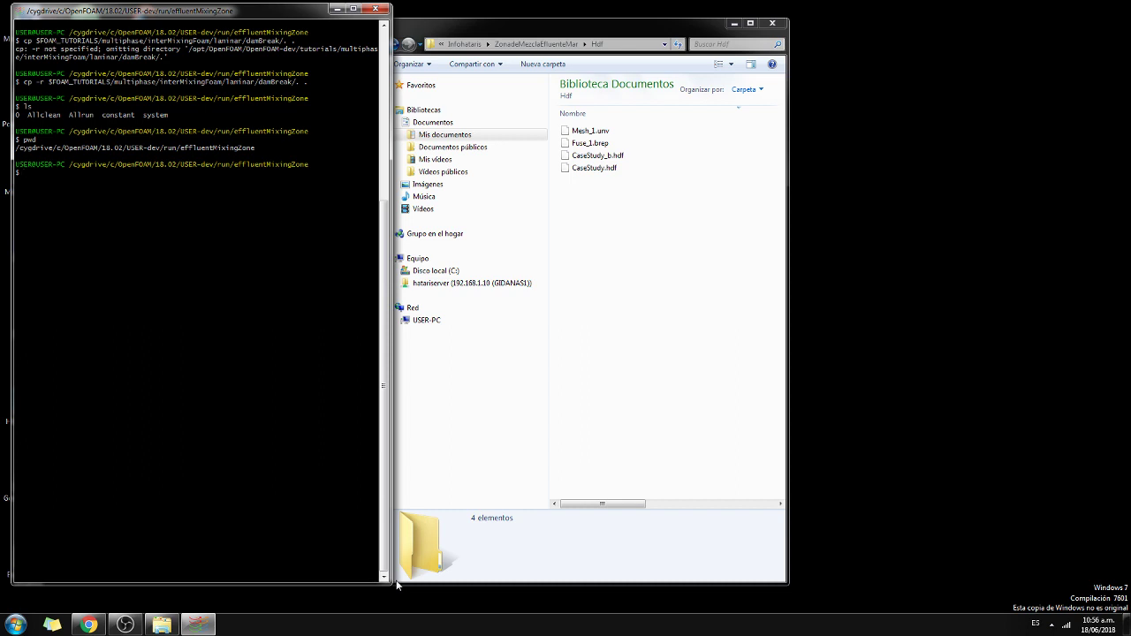
Step: Navigate Explorer to C: › OpenFOAM › 18.02 › USER-dev › run › effluentMixingZone › 0
{"action": "mouse_move", "coordinate": [557, 32]}
{"action": "left_mouse_down"}
{"action": "mouse_move", "coordinate": [589, 20]}
{"action": "mouse_move", "coordinate": [570, 16]}
{"action": "left_mouse_up"}
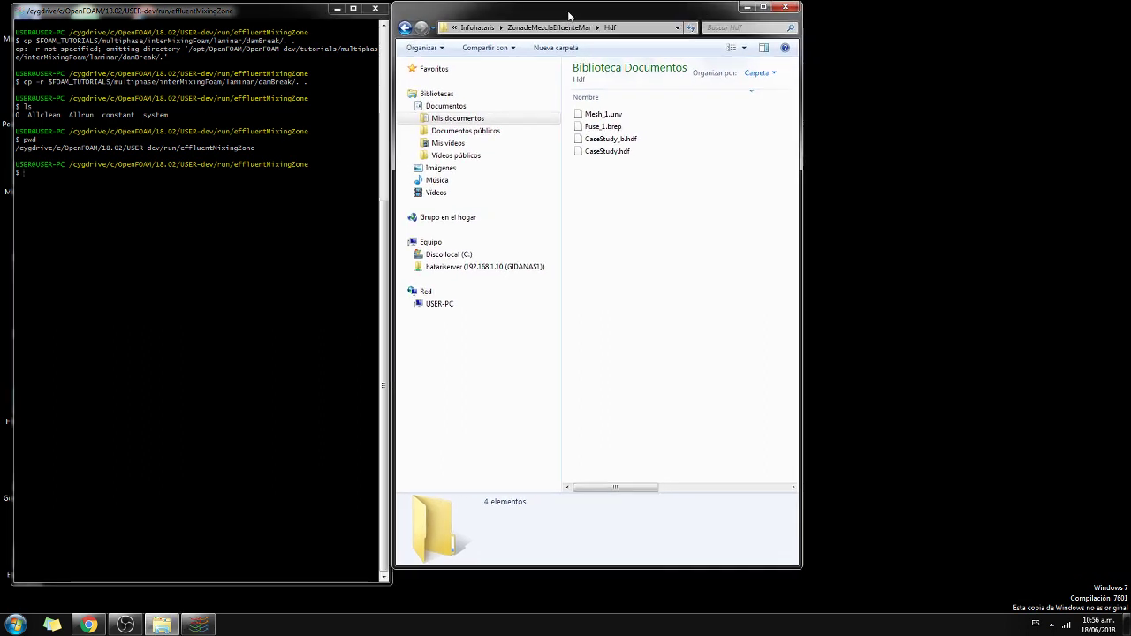
{"action": "left_click", "coordinate": [448, 254]}
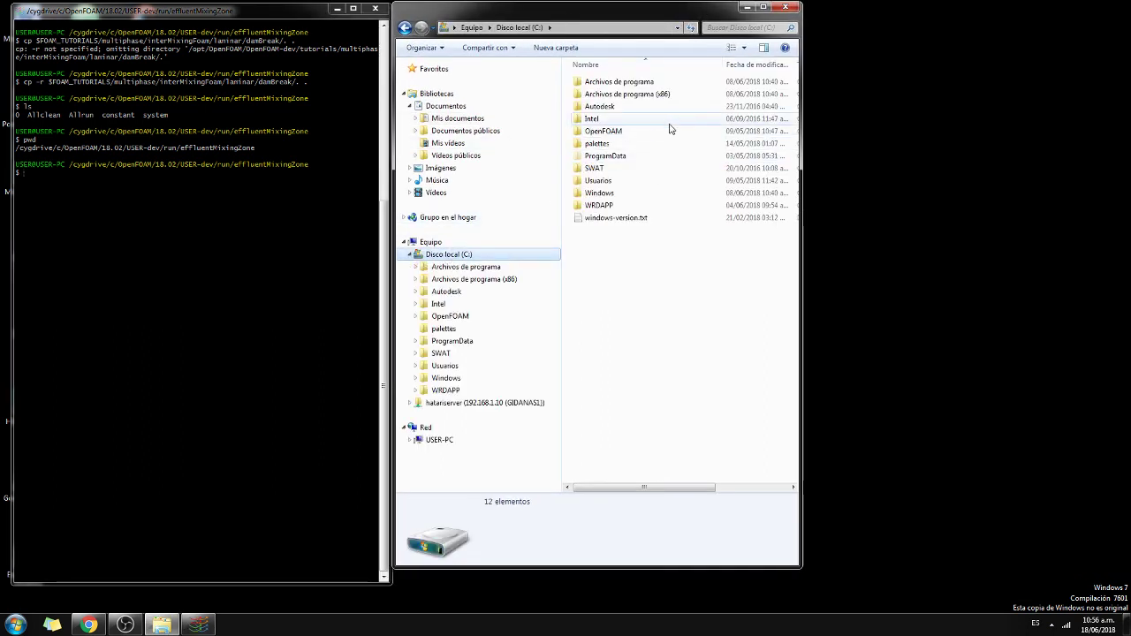
{"action": "double_click", "coordinate": [598, 132]}
{"action": "double_click", "coordinate": [588, 82]}
{"action": "double_click", "coordinate": [600, 131]}
{"action": "double_click", "coordinate": [590, 82]}
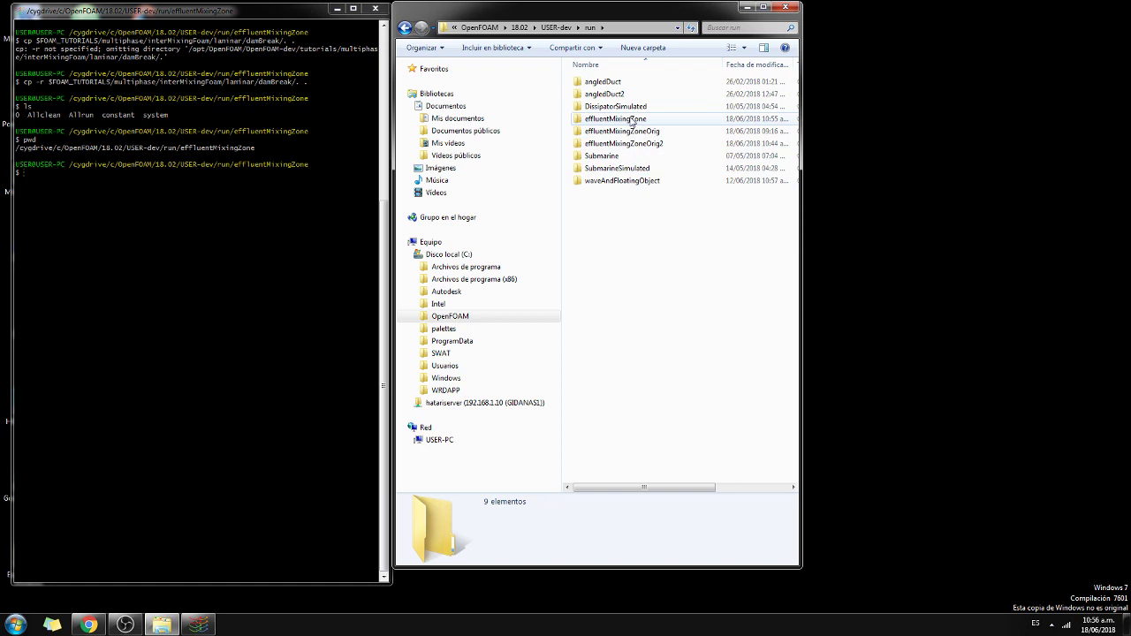
{"action": "double_click", "coordinate": [631, 119]}
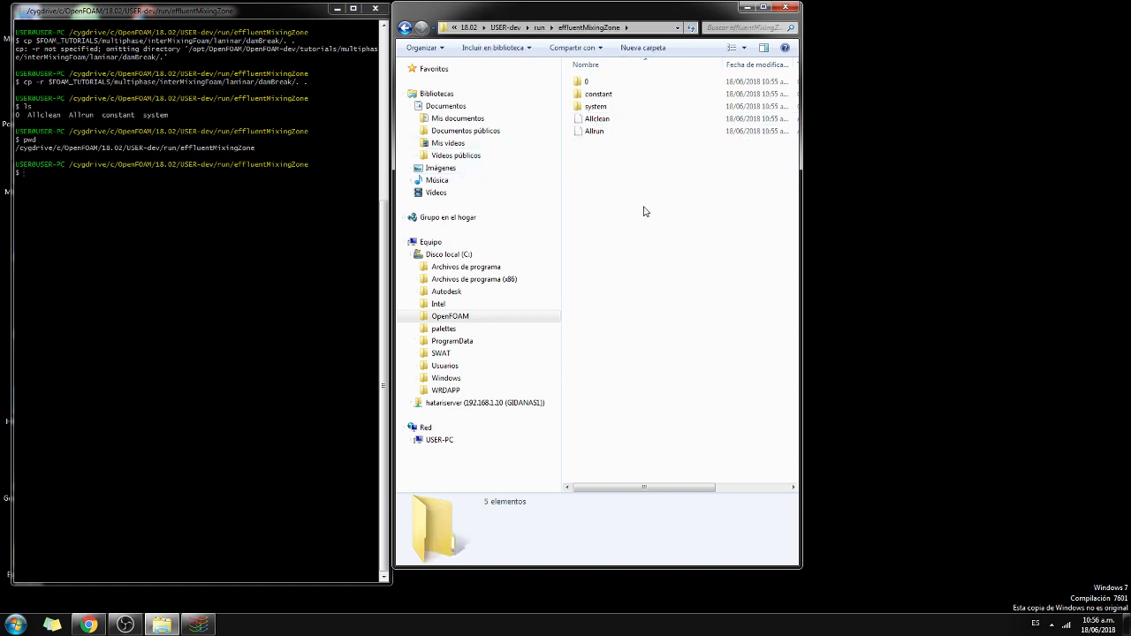
{"action": "double_click", "coordinate": [594, 82]}
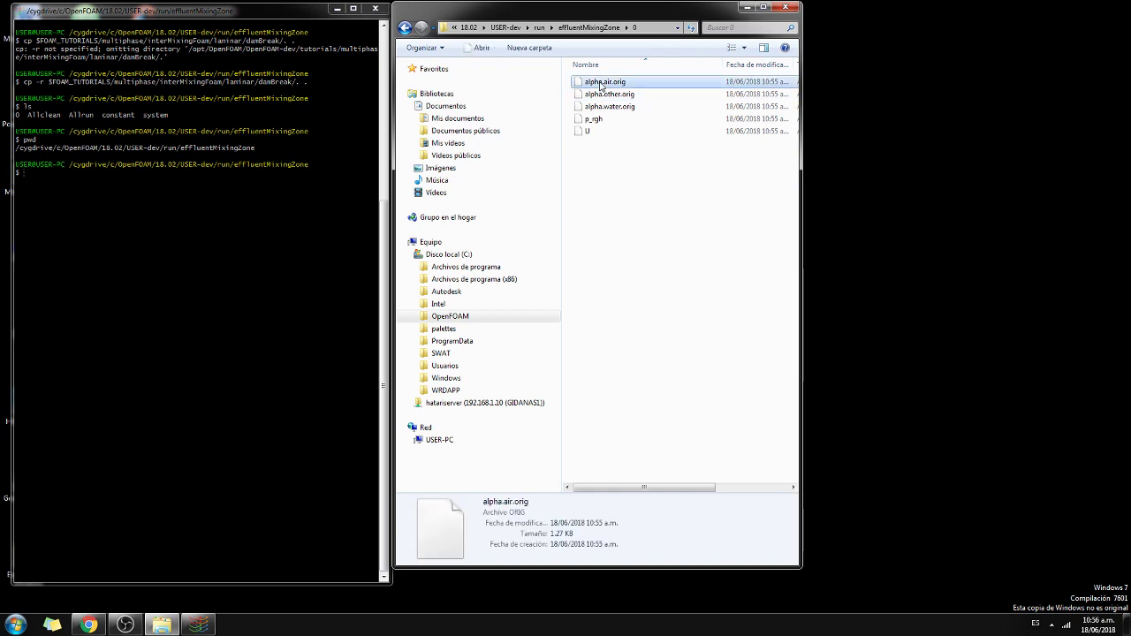
Step: Copy the three alpha .orig files up into the effluentMixingZone folder
{"action": "key", "text": "shift+Down"}
{"action": "key", "text": "shift+Down"}
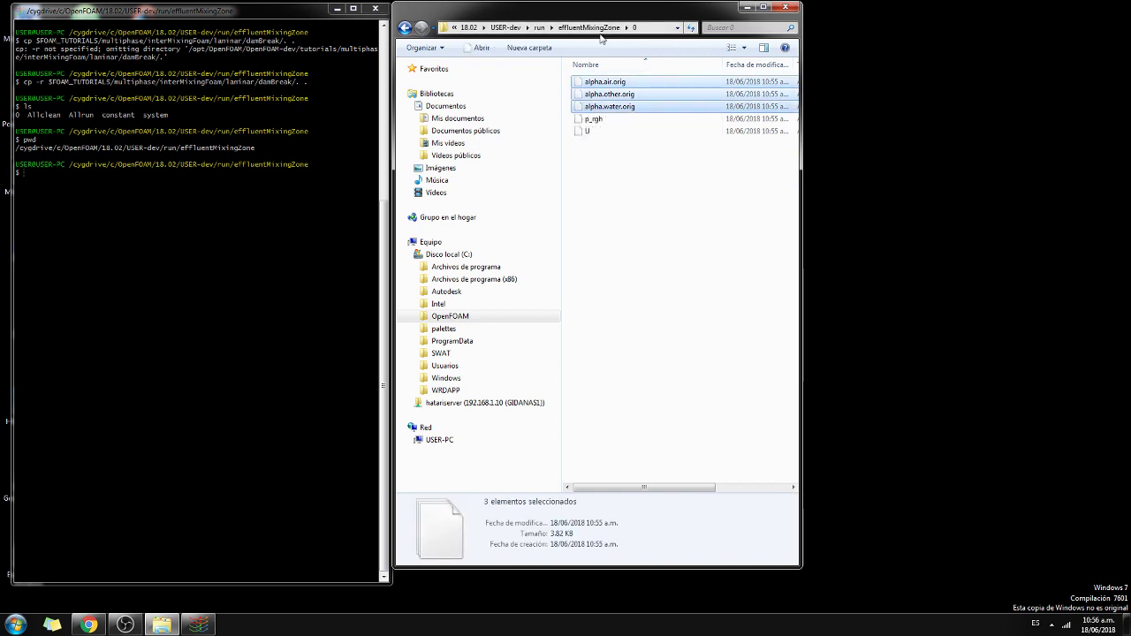
{"action": "key", "text": "BackSpace"}
{"action": "left_click", "coordinate": [613, 316]}
{"action": "key", "text": "ctrl+v"}
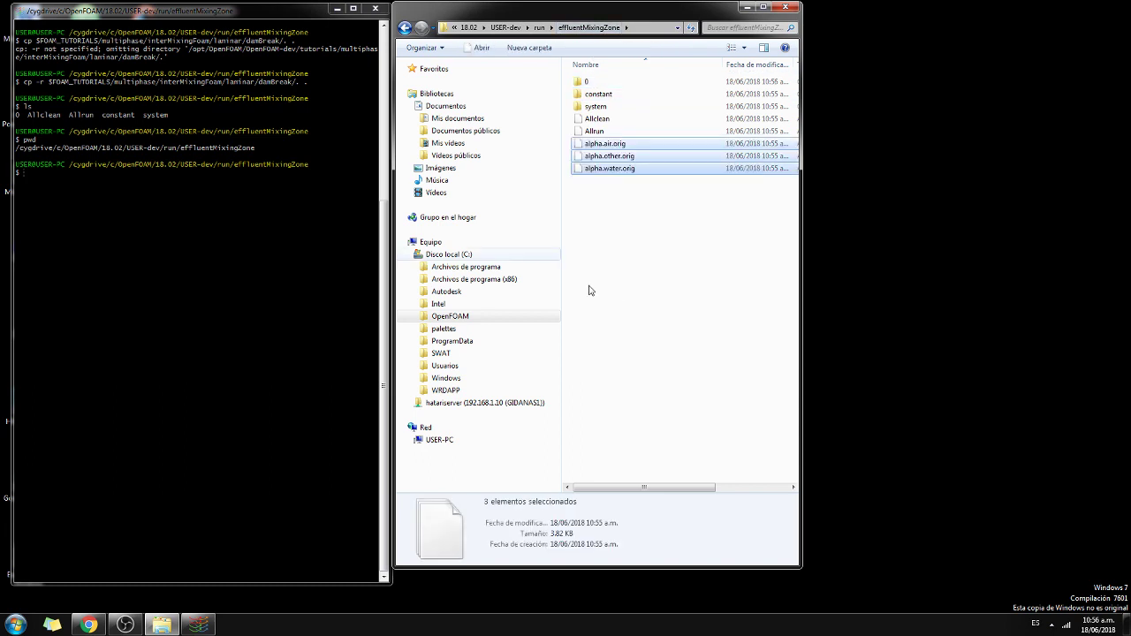
Step: Rename alpha.air.orig to alpha.air and alpha.other.orig to alpha.other
{"action": "left_click", "coordinate": [604, 146]}
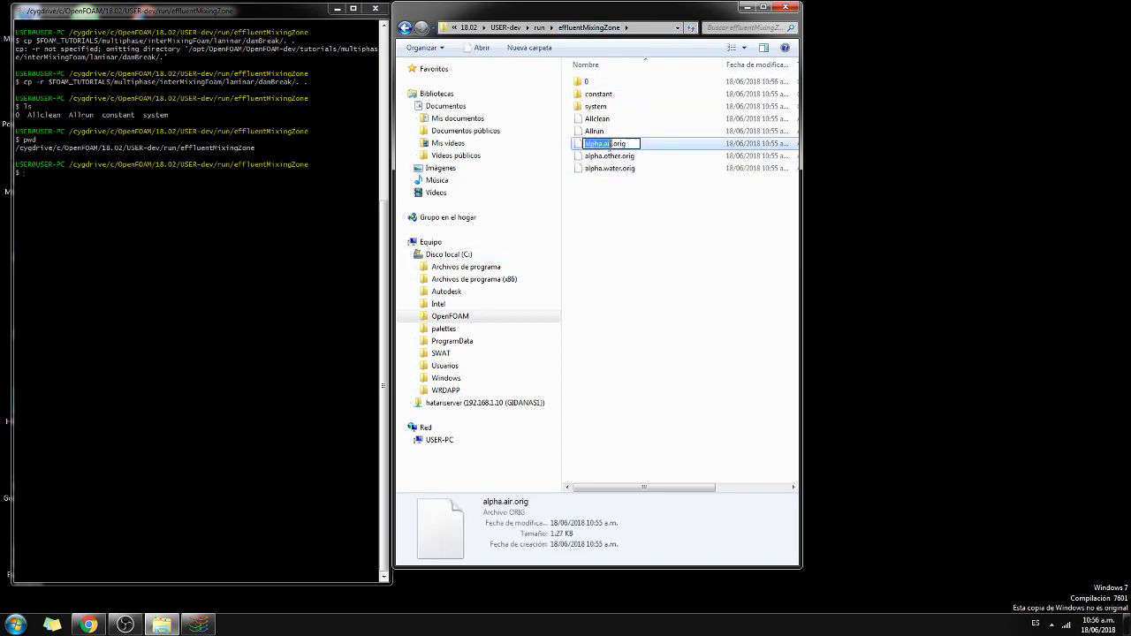
{"action": "left_click", "coordinate": [609, 143]}
{"action": "key", "text": "Delete"}
{"action": "key", "text": "Delete"}
{"action": "key", "text": "Delete"}
{"action": "key", "text": "Delete"}
{"action": "key", "text": "Delete"}
{"action": "key", "text": "Return"}
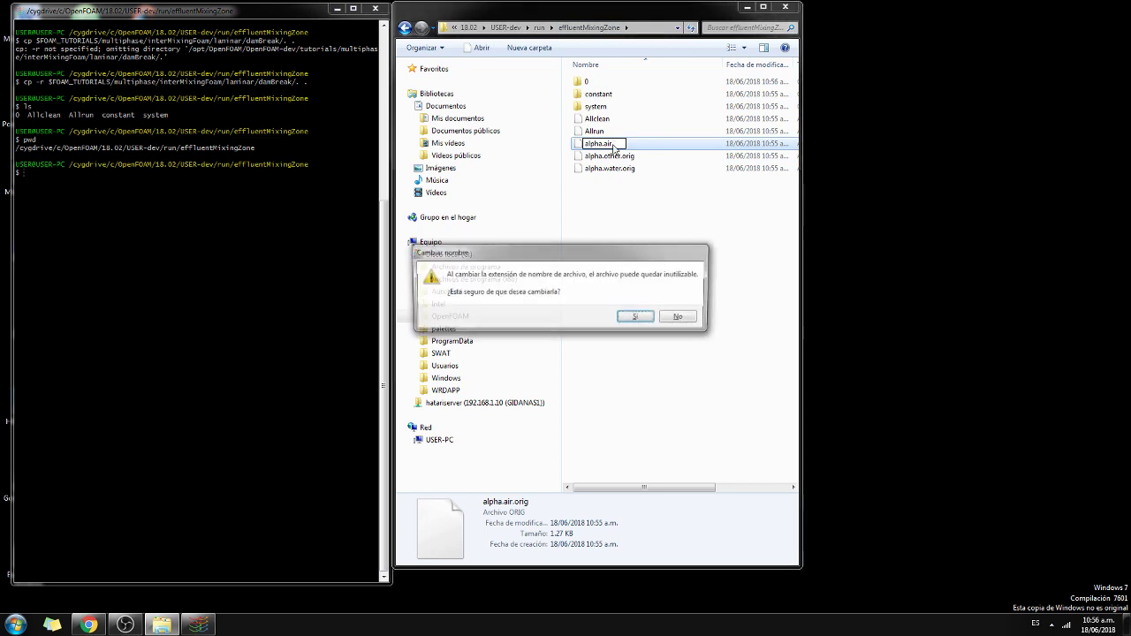
{"action": "key", "text": "Return"}
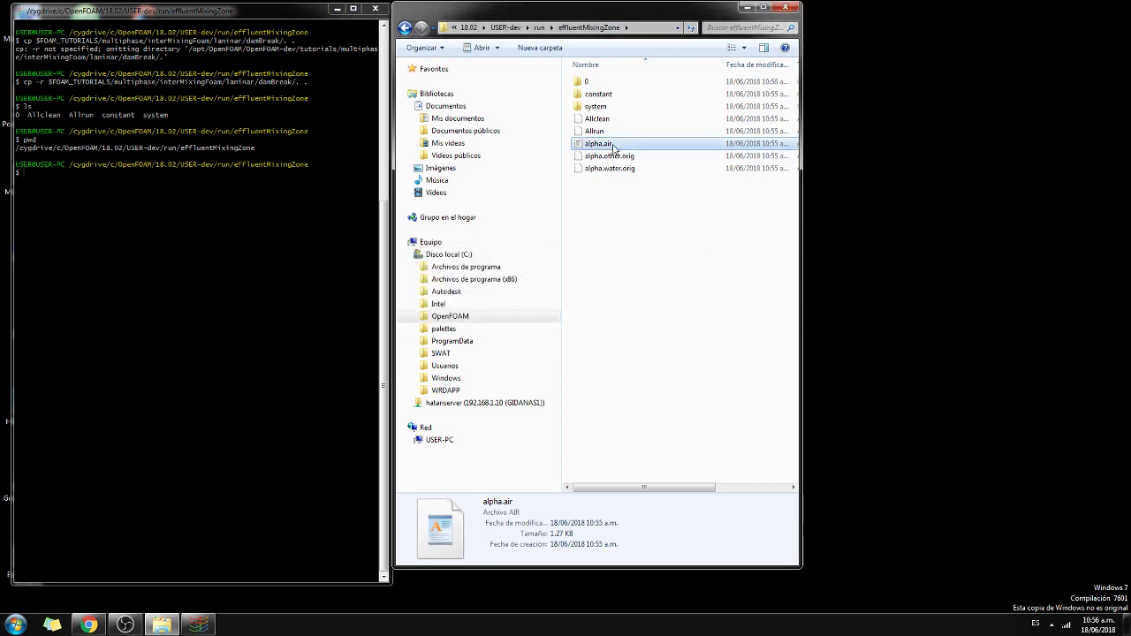
{"action": "left_click", "coordinate": [618, 158]}
{"action": "left_click", "coordinate": [621, 159]}
{"action": "key", "text": "Right"}
{"action": "key", "text": "Delete"}
{"action": "key", "text": "Delete"}
{"action": "key", "text": "Delete"}
{"action": "key", "text": "Delete"}
{"action": "key", "text": "Delete"}
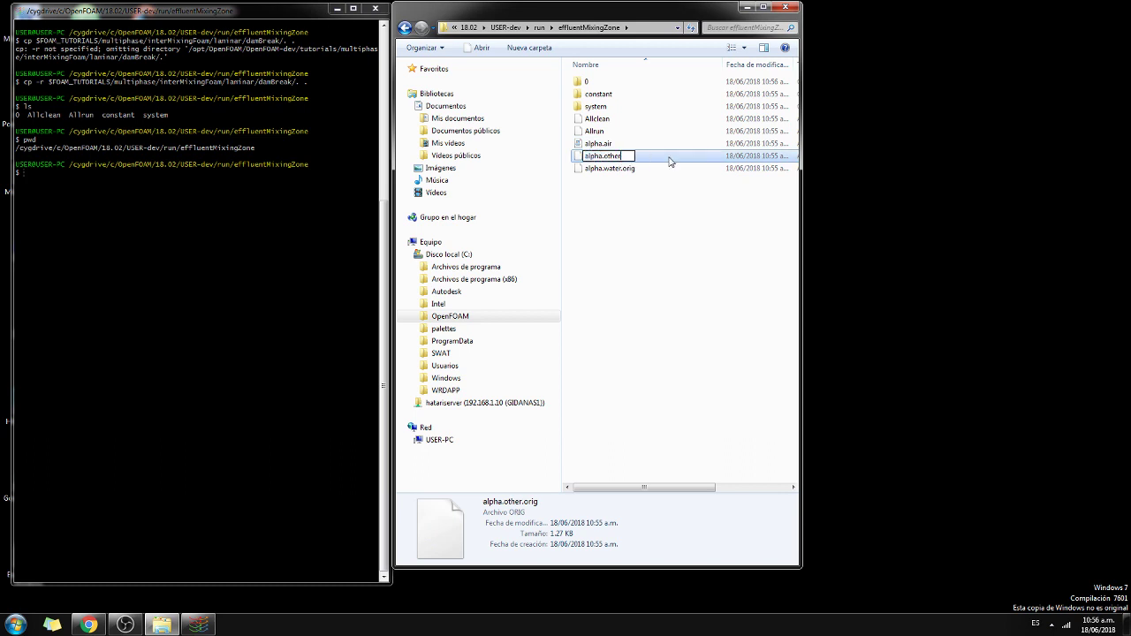
{"action": "key", "text": "Return"}
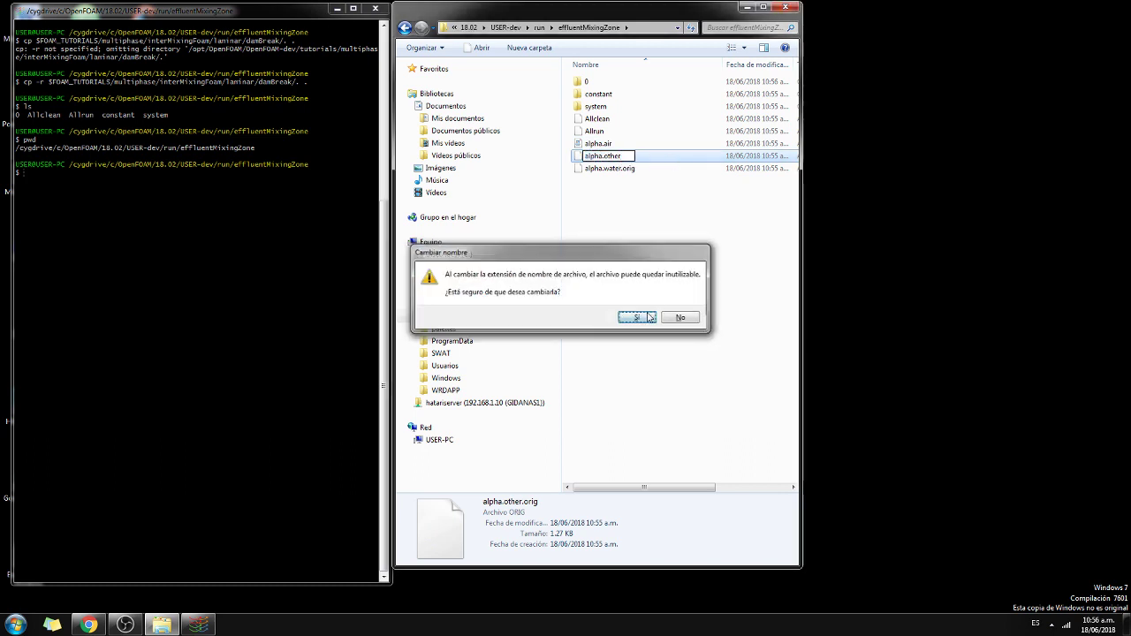
{"action": "left_click", "coordinate": [650, 318]}
Step: Rename alpha.water.orig to alpha.water and send alpha.air to Notepad++
{"action": "left_click", "coordinate": [621, 169]}
{"action": "left_click", "coordinate": [621, 170]}
{"action": "key", "text": "Right"}
{"action": "key", "text": "Delete"}
{"action": "key", "text": "Delete"}
{"action": "key", "text": "Delete"}
{"action": "key", "text": "Delete"}
{"action": "key", "text": "Delete"}
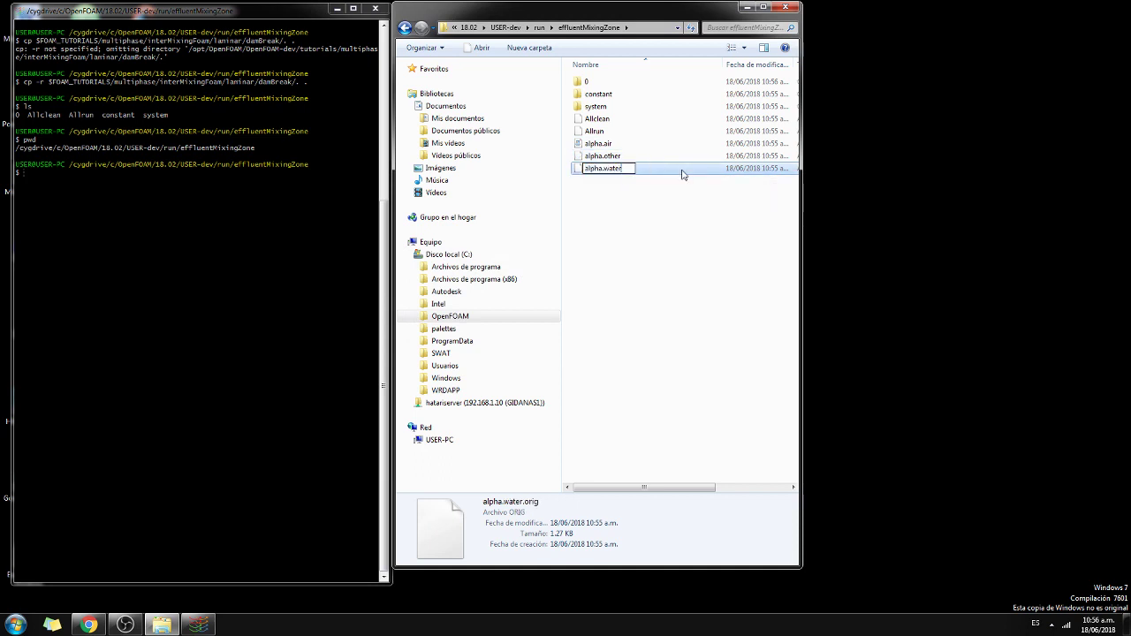
{"action": "key", "text": "Return"}
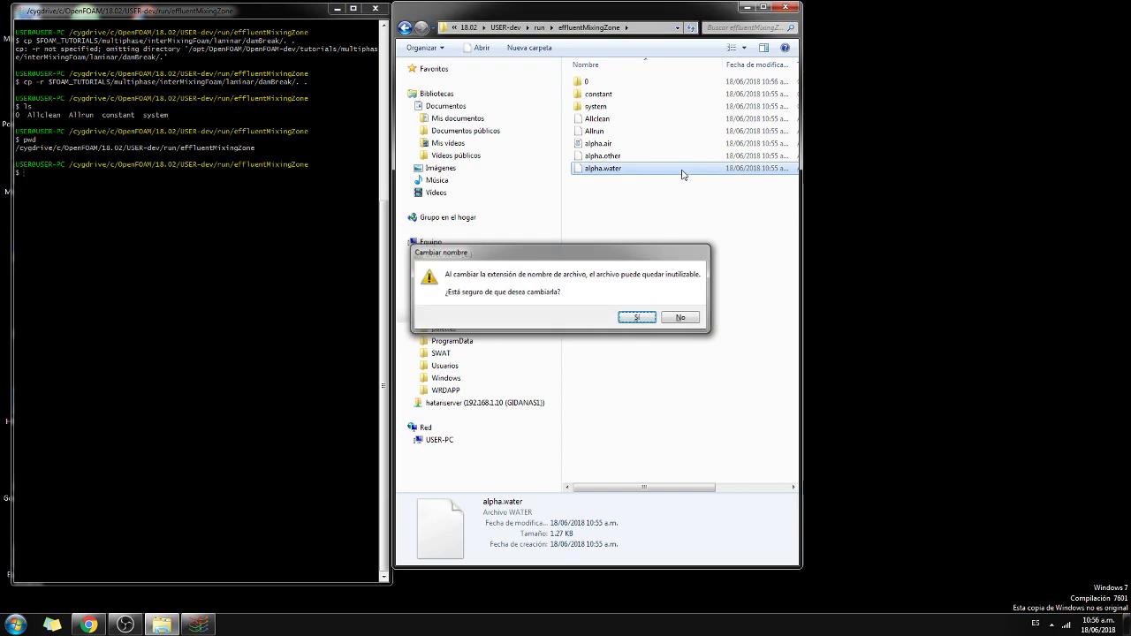
{"action": "key", "text": "Return"}
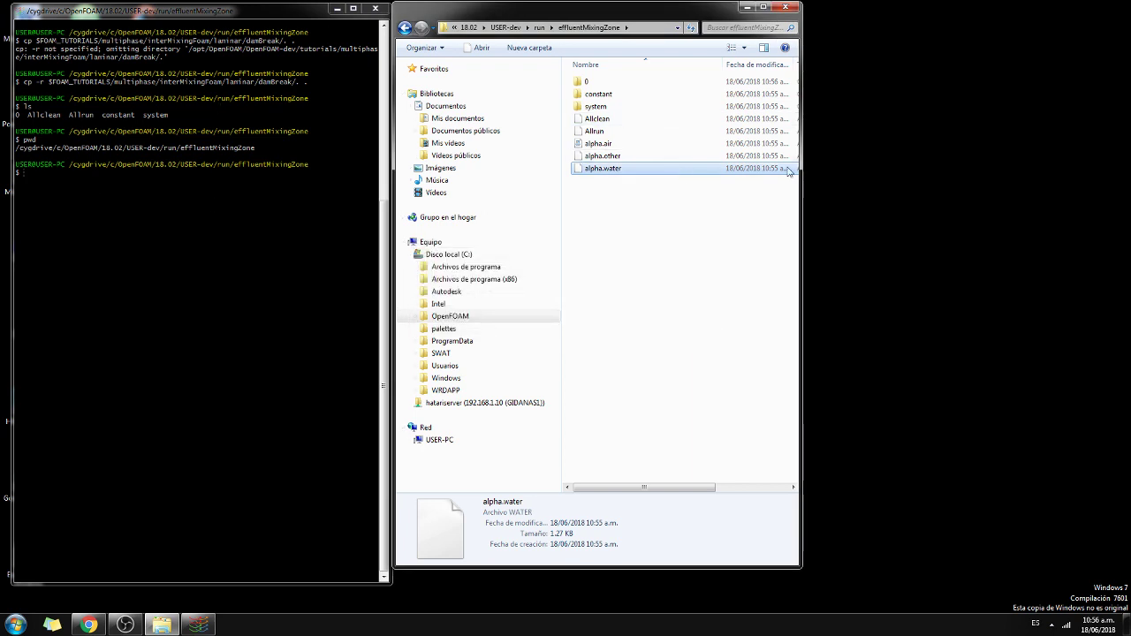
{"action": "right_click", "coordinate": [607, 146]}
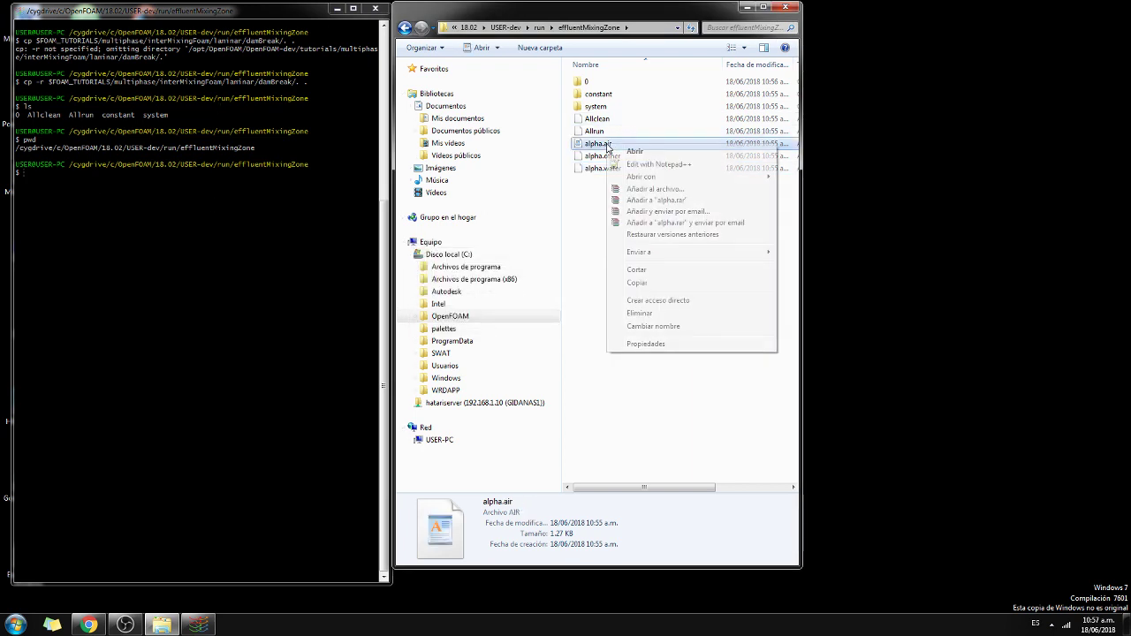
{"action": "left_click", "coordinate": [624, 167]}
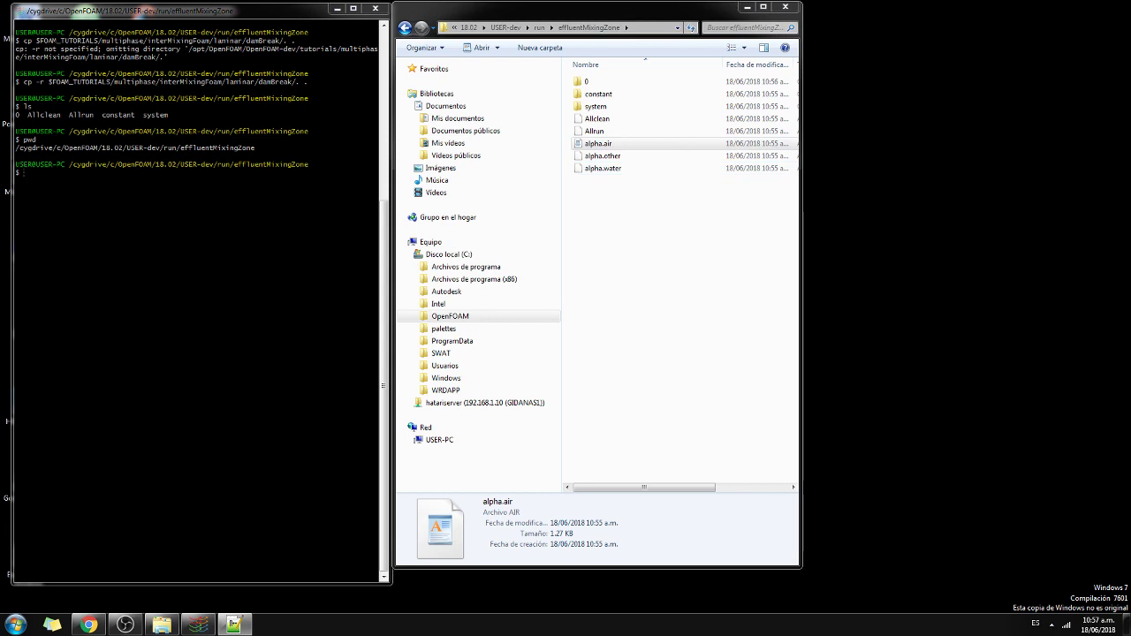
Step: Open the working alpha.air in Notepad++ with Edit with Notepad++
{"action": "right_click", "coordinate": [608, 145]}
{"action": "left_click", "coordinate": [642, 166]}
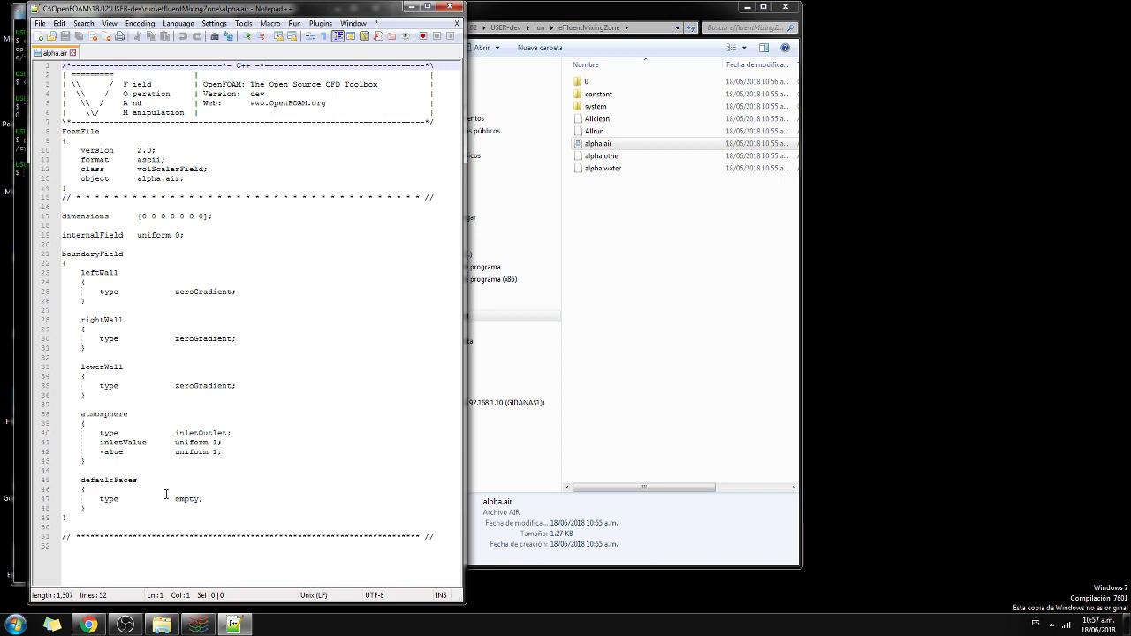
Step: Check and close effluentMixingZoneOrig's alpha.air, then place Notepad++ beside the terminal
{"action": "left_click", "coordinate": [534, 112]}
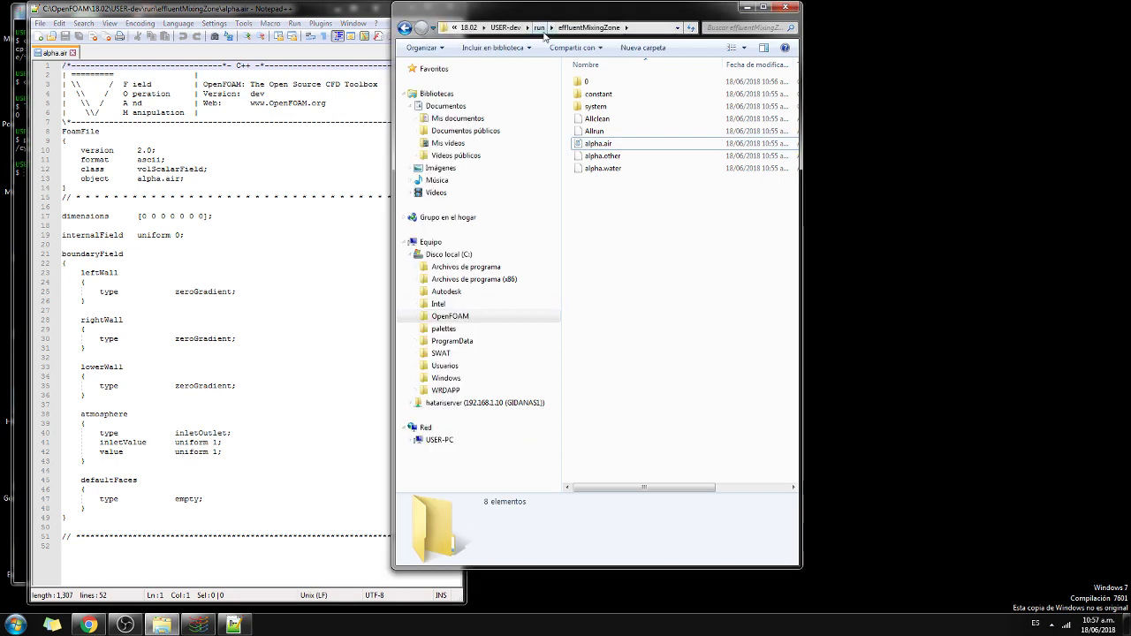
{"action": "left_click", "coordinate": [538, 28]}
{"action": "double_click", "coordinate": [616, 142]}
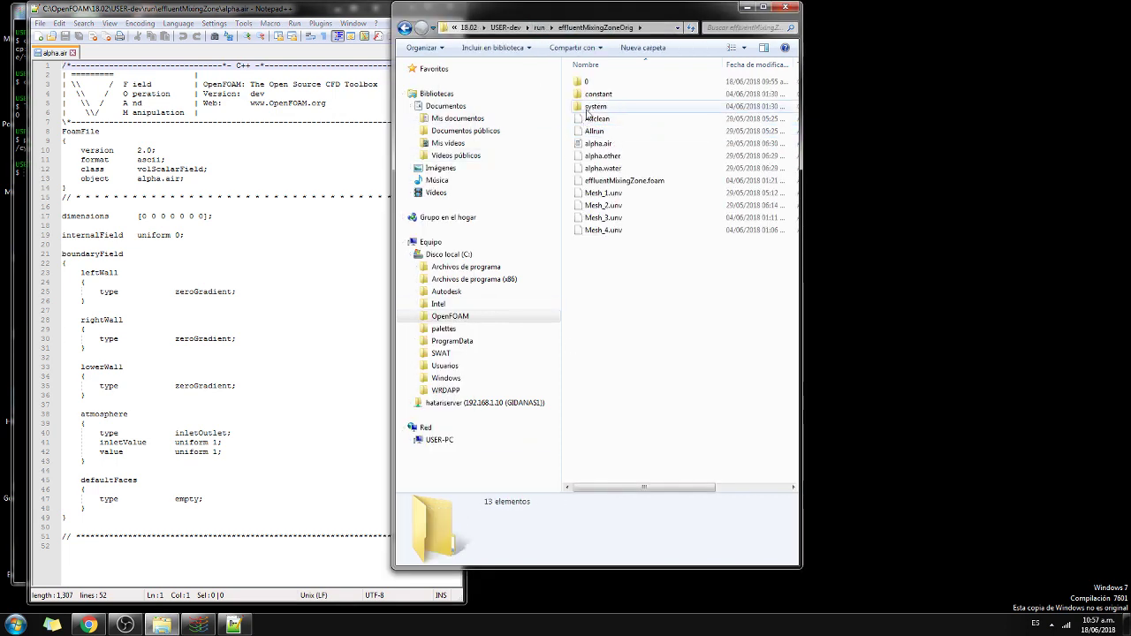
{"action": "left_click", "coordinate": [592, 84]}
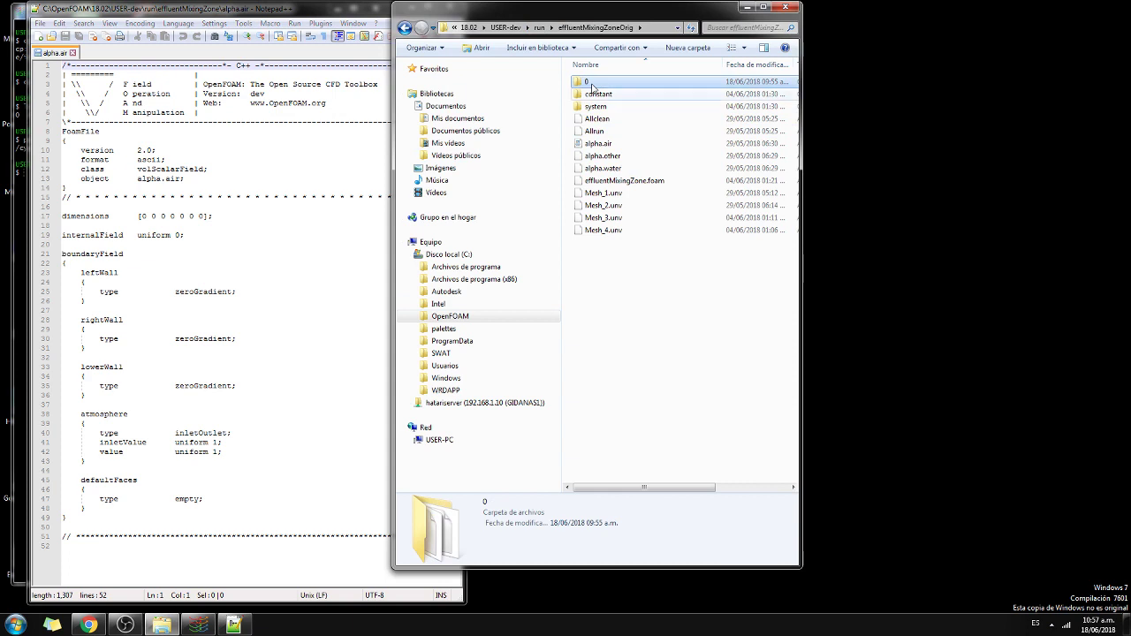
{"action": "right_click", "coordinate": [596, 146]}
{"action": "left_click", "coordinate": [618, 155]}
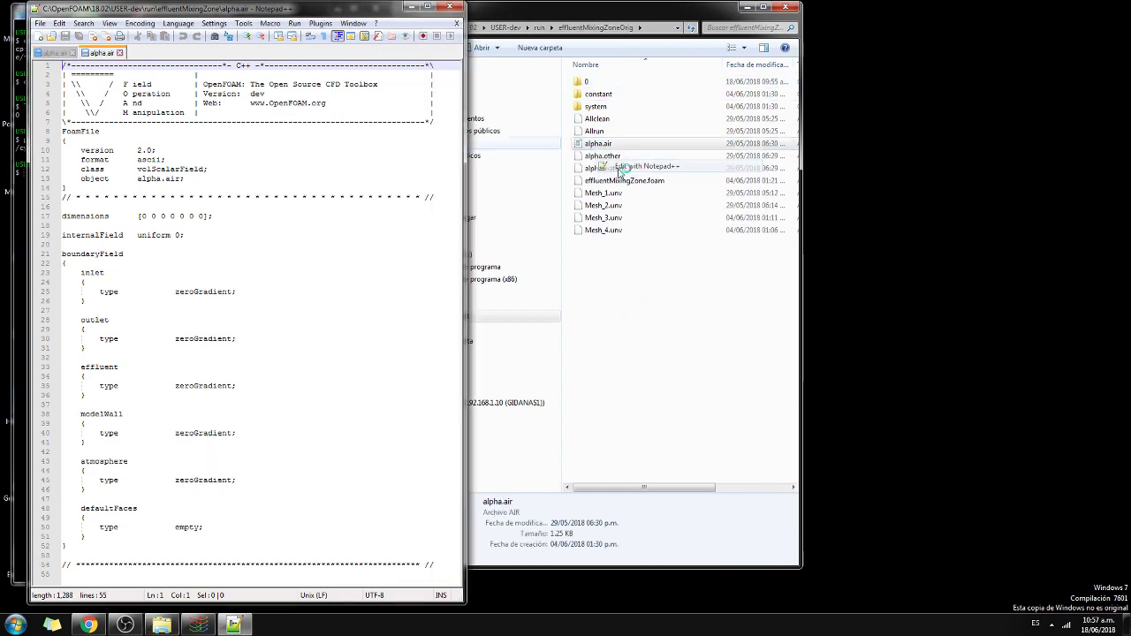
{"action": "key", "text": "ctrl+w"}
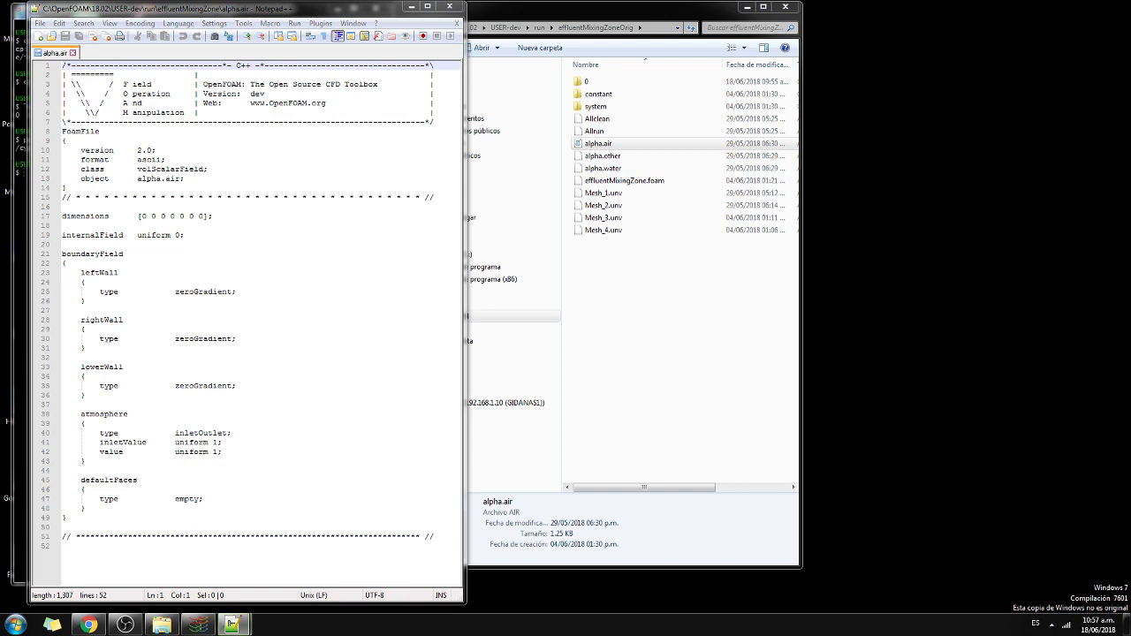
{"action": "left_click", "coordinate": [747, 9]}
{"action": "left_click_drag", "start_coordinate": [242, 11], "coordinate": [608, 13]}
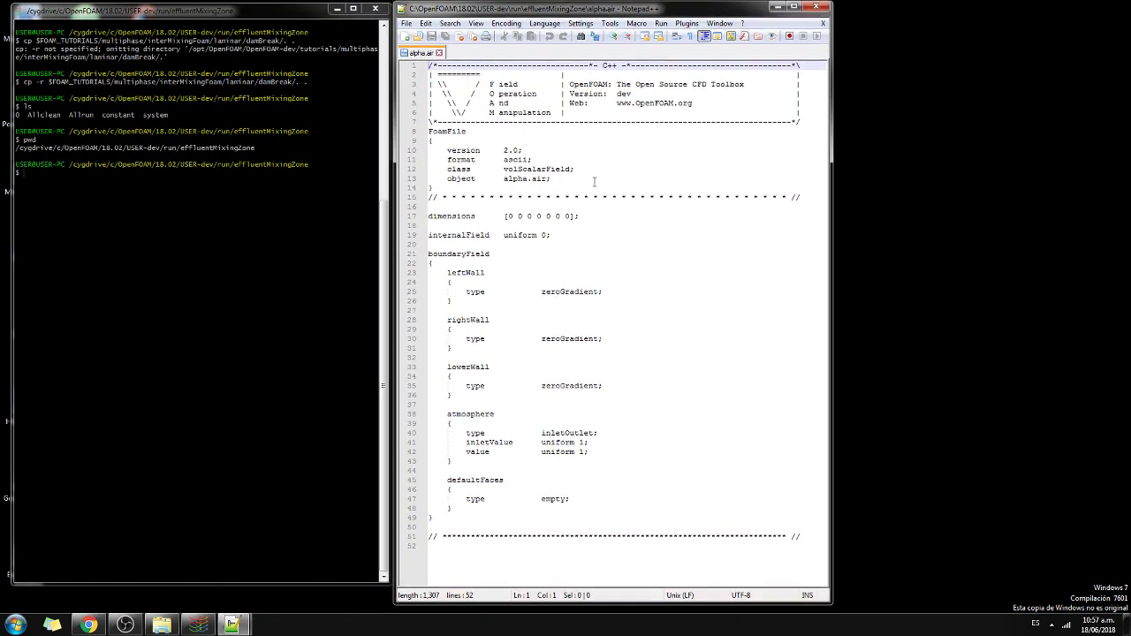
Step: Rename the leftWall patch to inlet and rightWall to outlet
{"action": "double_click", "coordinate": [461, 273]}
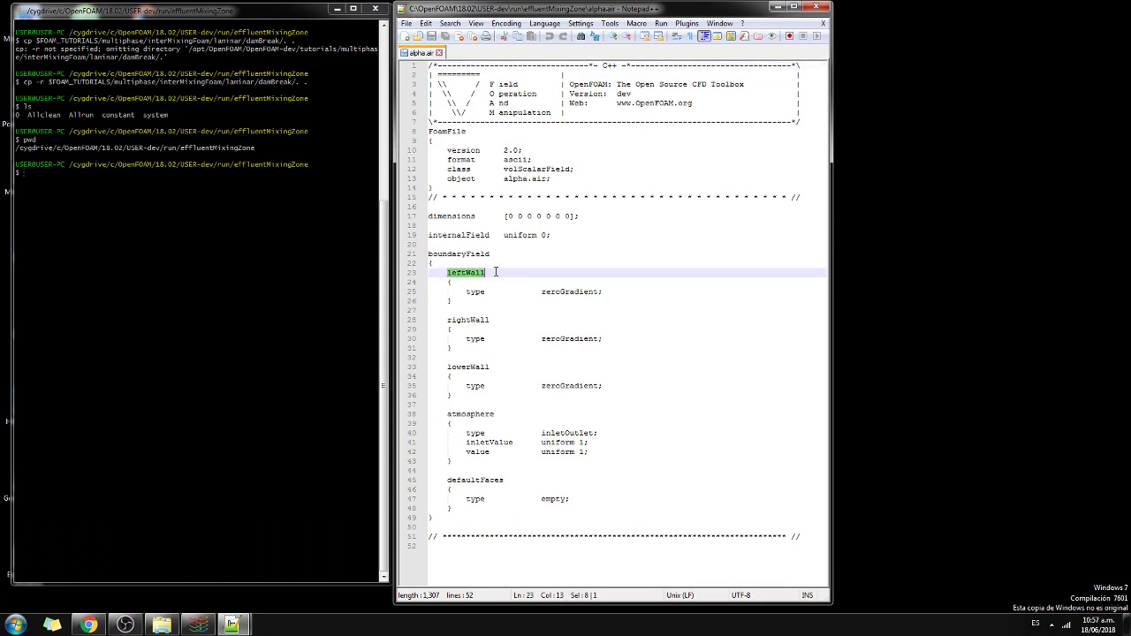
{"action": "type", "text": "inlet"}
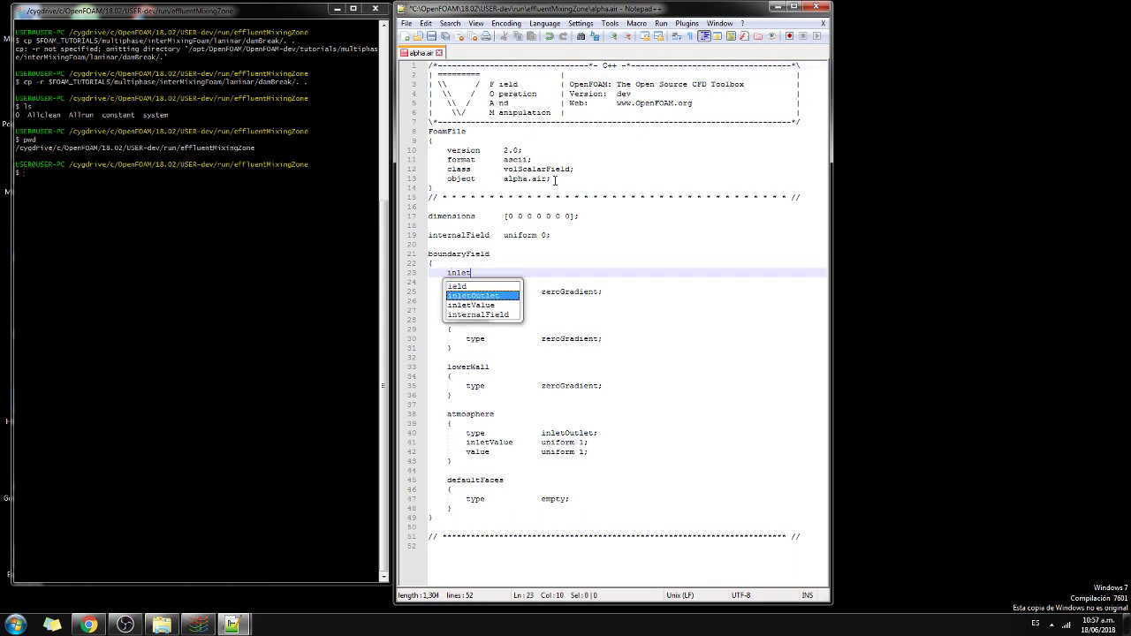
{"action": "key", "text": "Escape"}
{"action": "key", "text": "Down"}
{"action": "key", "text": "Up"}
{"action": "key", "text": "Down"}
{"action": "key", "text": "Down"}
{"action": "key", "text": "Down"}
{"action": "key", "text": "Down"}
{"action": "key", "text": "Down"}
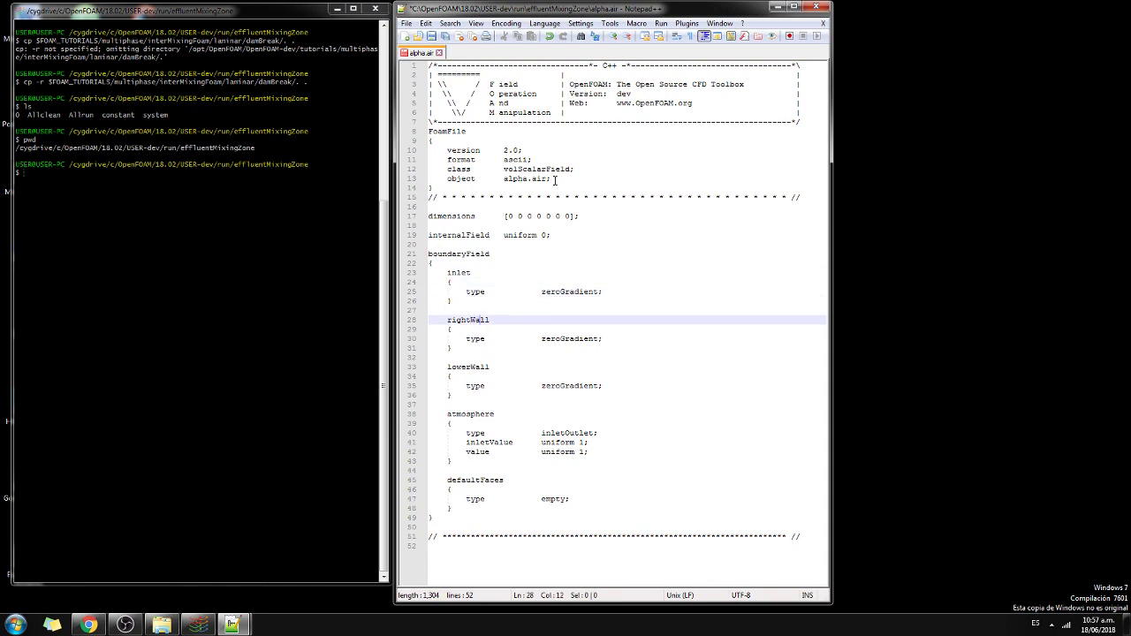
{"action": "key", "text": "End"}
{"action": "key", "text": "BackSpace"}
{"action": "key", "text": "BackSpace"}
{"action": "key", "text": "BackSpace"}
{"action": "key", "text": "BackSpace"}
{"action": "key", "text": "BackSpace"}
{"action": "key", "text": "BackSpace"}
{"action": "key", "text": "BackSpace"}
{"action": "key", "text": "BackSpace"}
{"action": "key", "text": "BackSpace"}
{"action": "type", "text": "outlet"}
Step: Rename the lowerWall patch to effluent
{"action": "key", "text": "Down"}
{"action": "key", "text": "Down"}
{"action": "key", "text": "Down"}
{"action": "key", "text": "Down"}
{"action": "key", "text": "Down"}
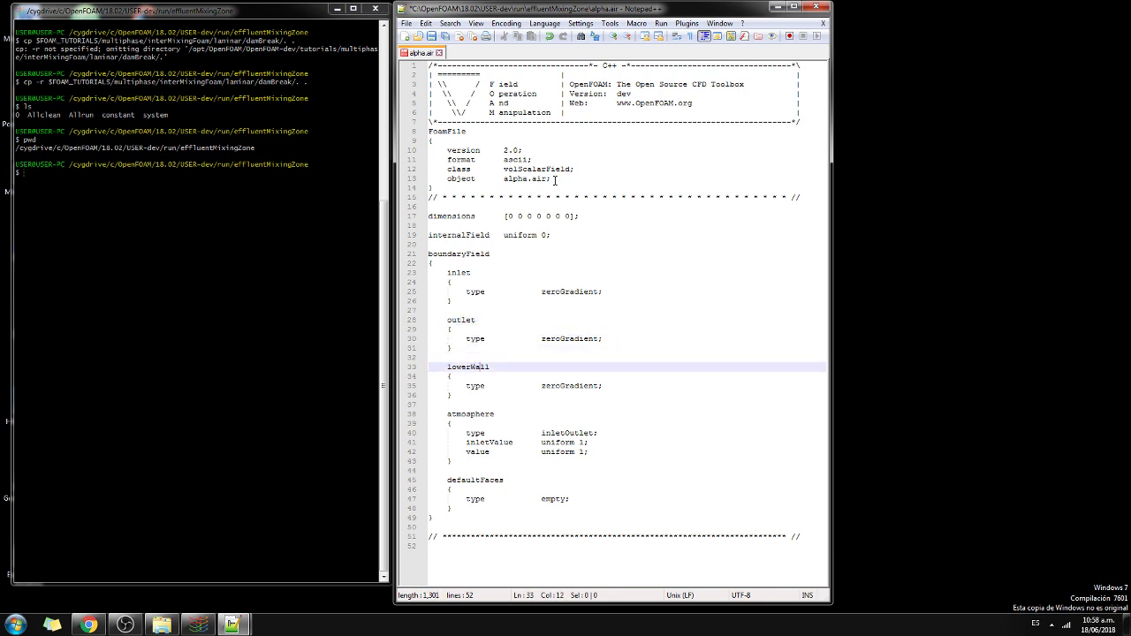
{"action": "key", "text": "BackSpace"}
{"action": "key", "text": "BackSpace"}
{"action": "key", "text": "BackSpace"}
{"action": "key", "text": "BackSpace"}
{"action": "key", "text": "BackSpace"}
{"action": "key", "text": "BackSpace"}
{"action": "key", "text": "BackSpace"}
{"action": "key", "text": "BackSpace"}
{"action": "type", "text": "effu"}
{"action": "key", "text": "BackSpace"}
{"action": "type", "text": "lu"}
{"action": "key", "text": "BackSpace"}
{"action": "type", "text": "uent"}
Step: Duplicate the effluent block and rename the copy to modelWall
{"action": "left_click_drag", "start_coordinate": [460, 393], "coordinate": [411, 372]}
{"action": "key", "text": "ctrl+c"}
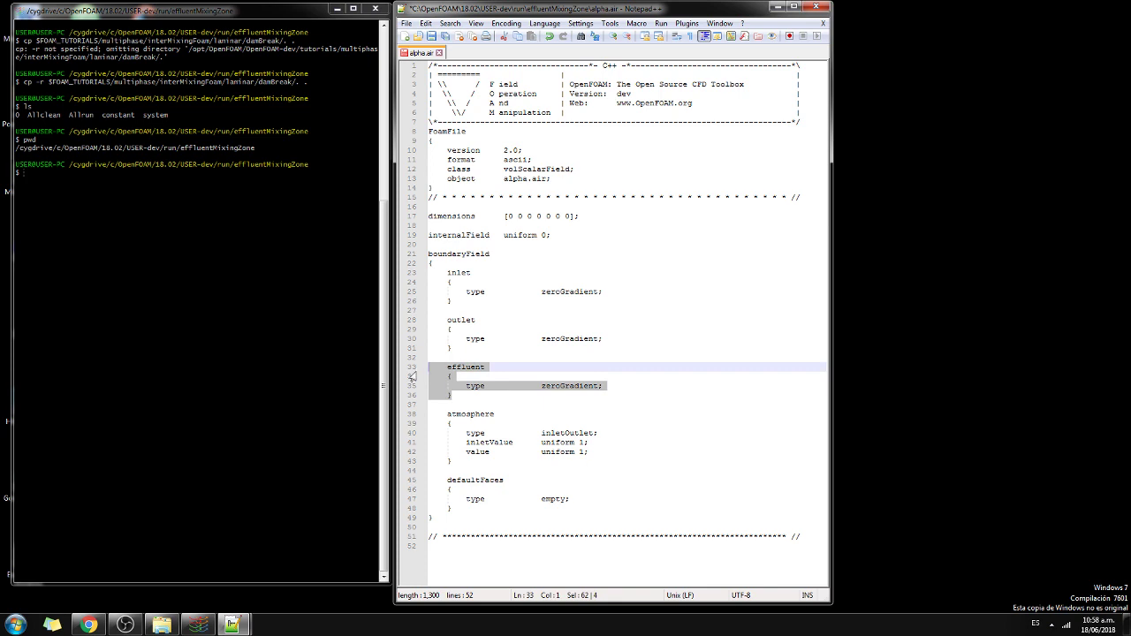
{"action": "left_click", "coordinate": [497, 401]}
{"action": "key", "text": "Return"}
{"action": "key", "text": "Tab"}
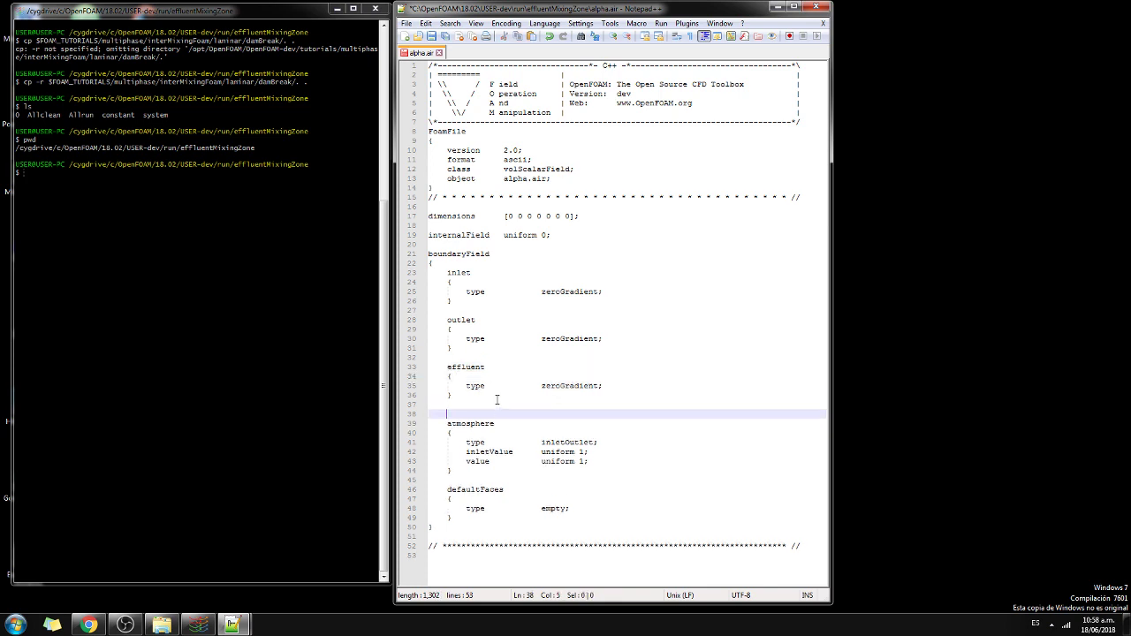
{"action": "key", "text": "ctrl+v"}
{"action": "key", "text": "Return"}
{"action": "key", "text": "Up"}
{"action": "key", "text": "Up"}
{"action": "key", "text": "Up"}
{"action": "key", "text": "Up"}
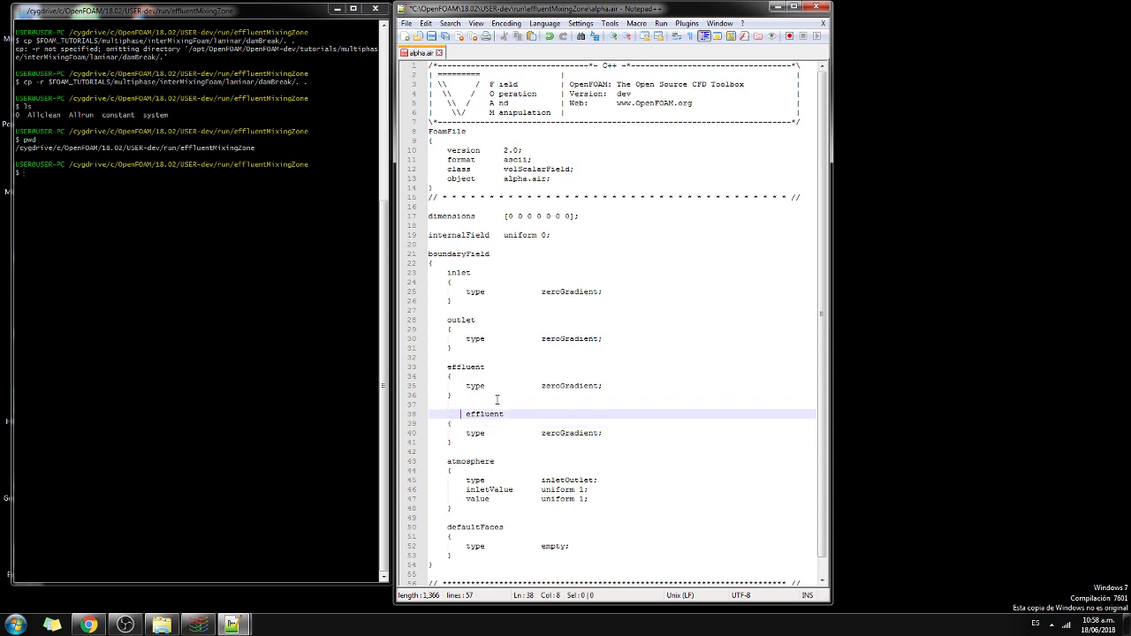
{"action": "key", "text": "BackSpace"}
{"action": "key", "text": "BackSpace"}
{"action": "key", "text": "BackSpace"}
{"action": "key", "text": "BackSpace"}
{"action": "type", "text": "modelW"}
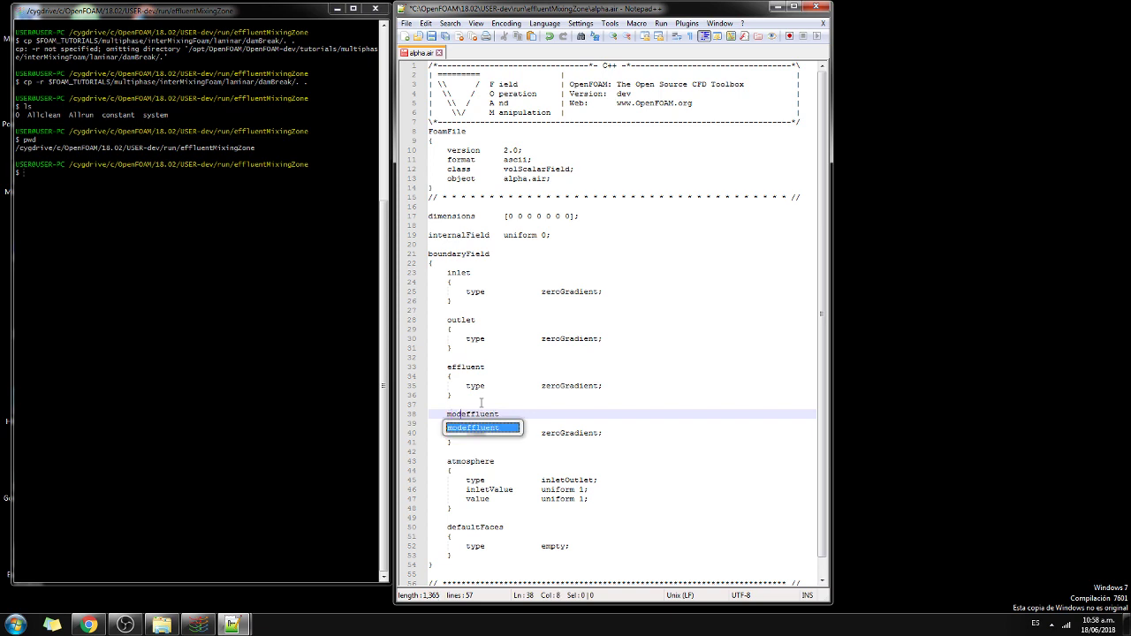
{"action": "type", "text": "all"}
{"action": "key", "text": "Delete"}
{"action": "key", "text": "Delete"}
{"action": "key", "text": "Delete"}
{"action": "key", "text": "Delete"}
{"action": "key", "text": "Delete"}
{"action": "key", "text": "Delete"}
{"action": "key", "text": "Delete"}
{"action": "key", "text": "Delete"}
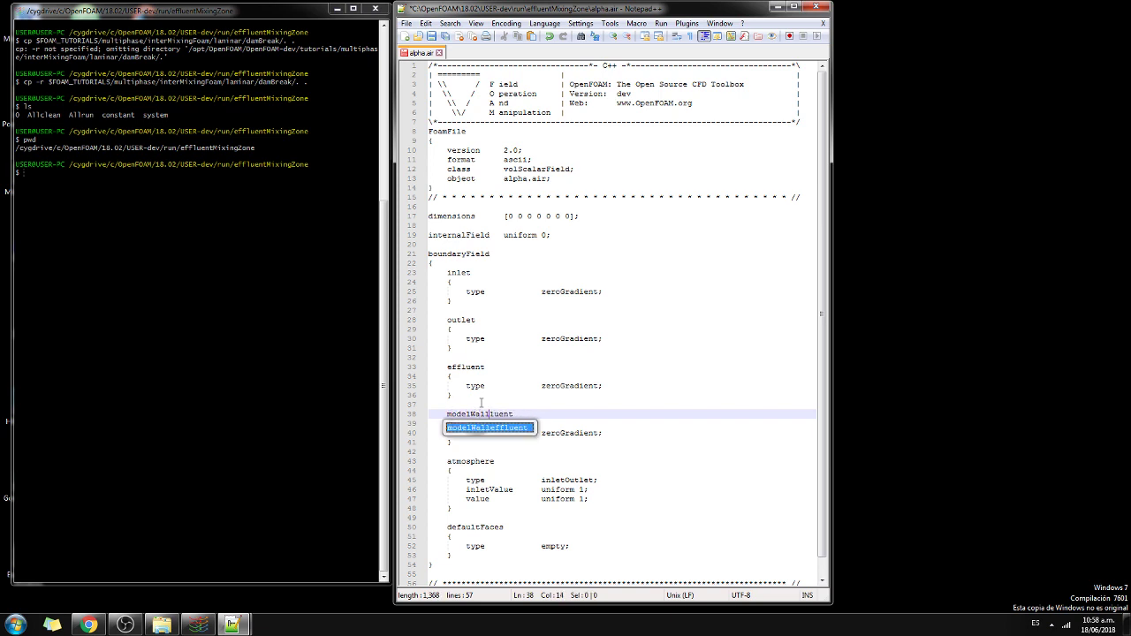
{"action": "key", "text": "Return"}
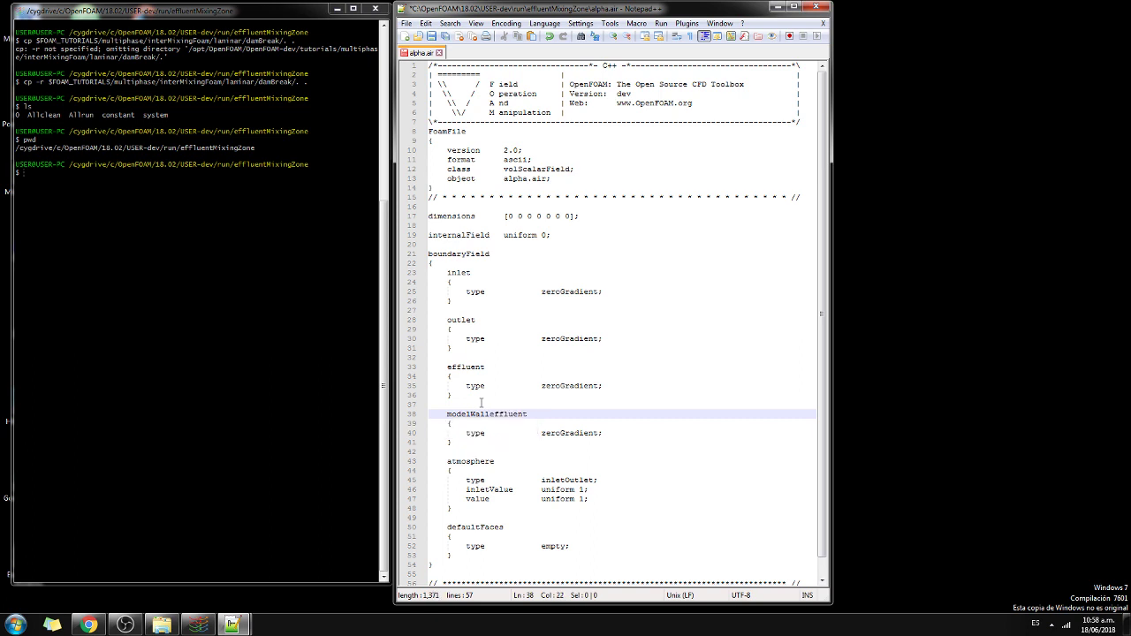
{"action": "key", "text": "BackSpace"}
{"action": "key", "text": "BackSpace"}
{"action": "key", "text": "BackSpace"}
{"action": "key", "text": "BackSpace"}
{"action": "key", "text": "BackSpace"}
{"action": "key", "text": "BackSpace"}
{"action": "key", "text": "BackSpace"}
{"action": "key", "text": "BackSpace"}
Step: Change the atmosphere patch from inletOutlet to zeroGradient and save alpha.air
{"action": "left_click_drag", "start_coordinate": [540, 480], "coordinate": [611, 496]}
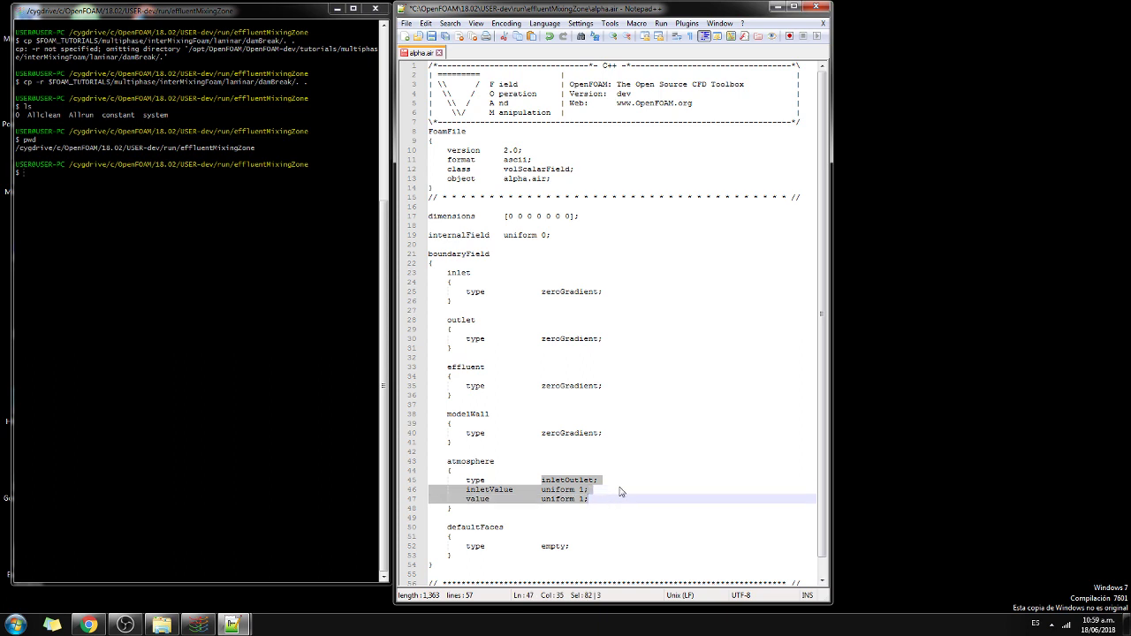
{"action": "type", "text": "zero"}
{"action": "key", "text": "Return"}
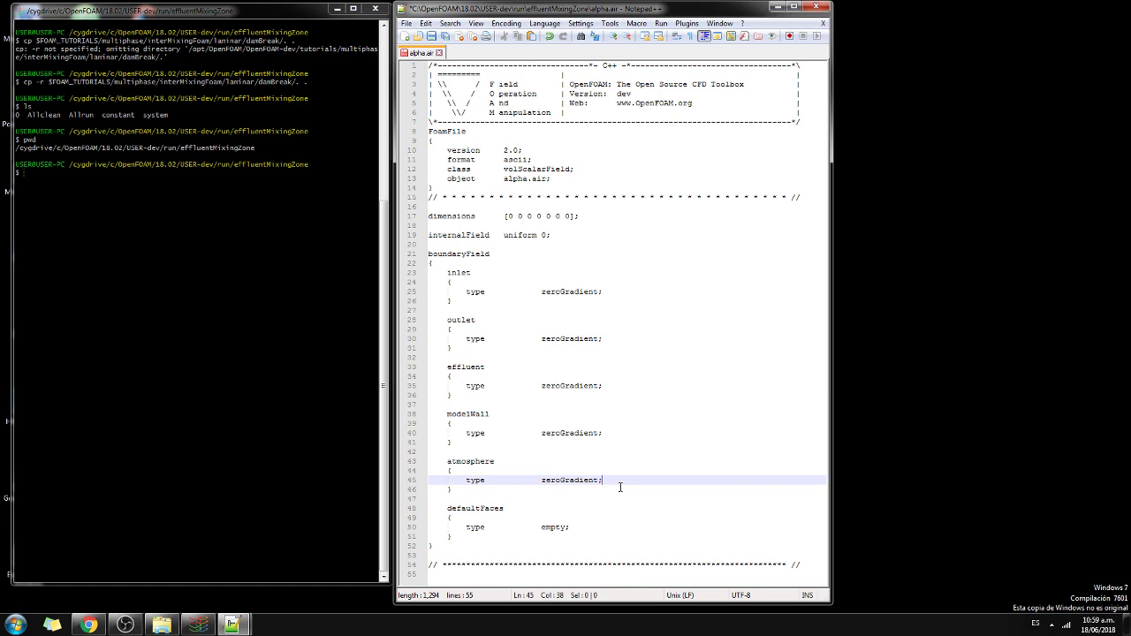
{"action": "key", "text": "ctrl+s"}
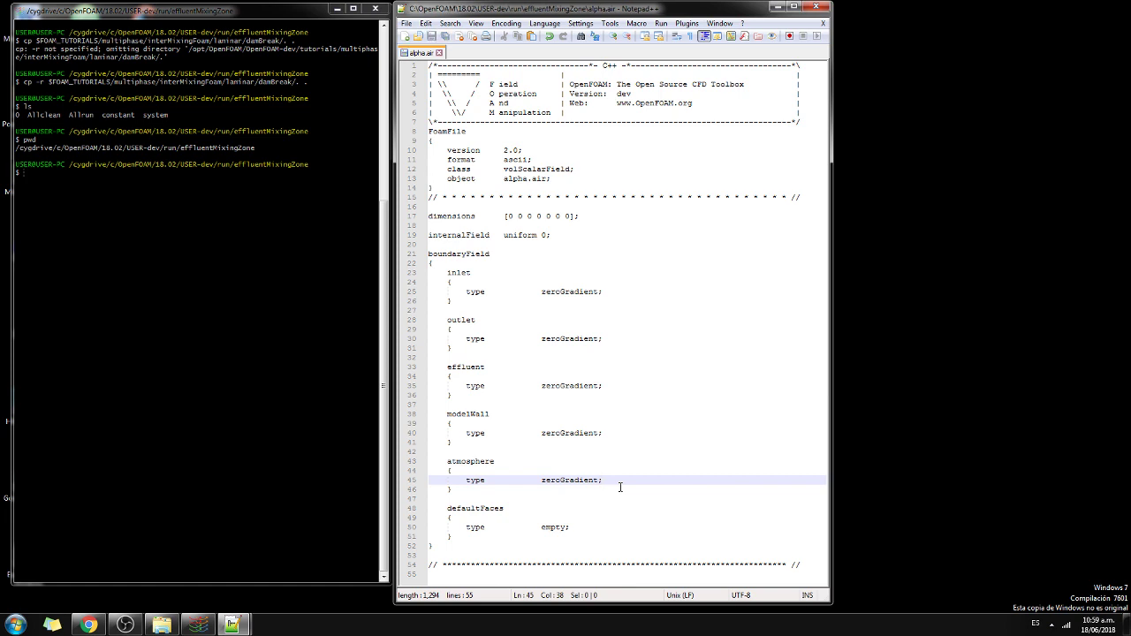
Step: Open alpha.other from run > effluentMixingZone in Notepad++ with Edit with Notepad++
{"action": "left_click", "coordinate": [177, 627]}
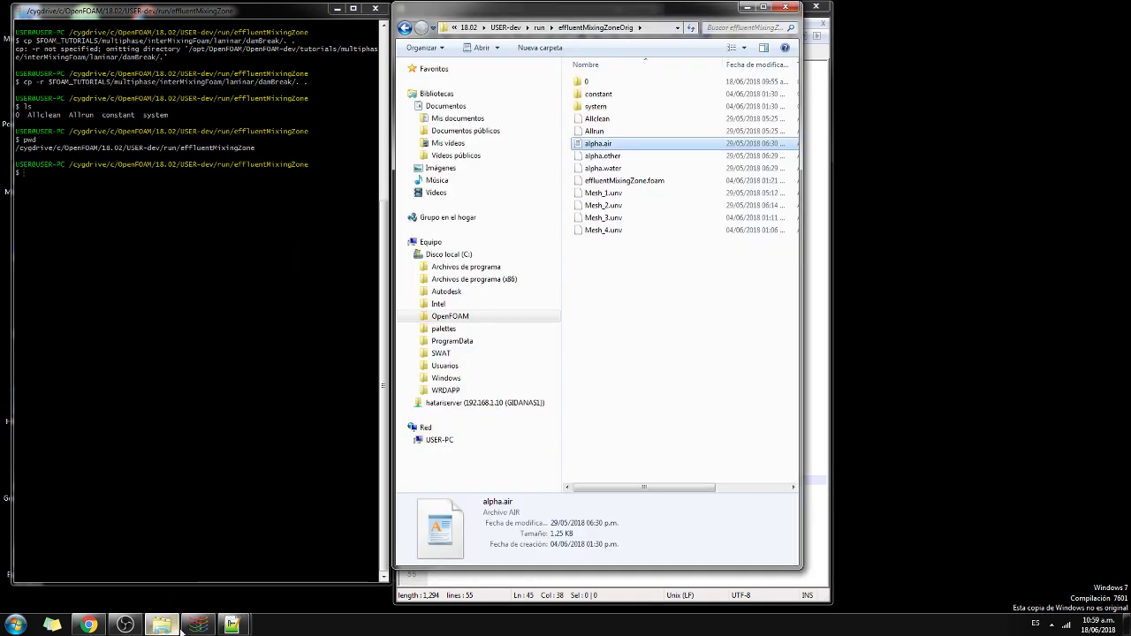
{"action": "left_click", "coordinate": [611, 157]}
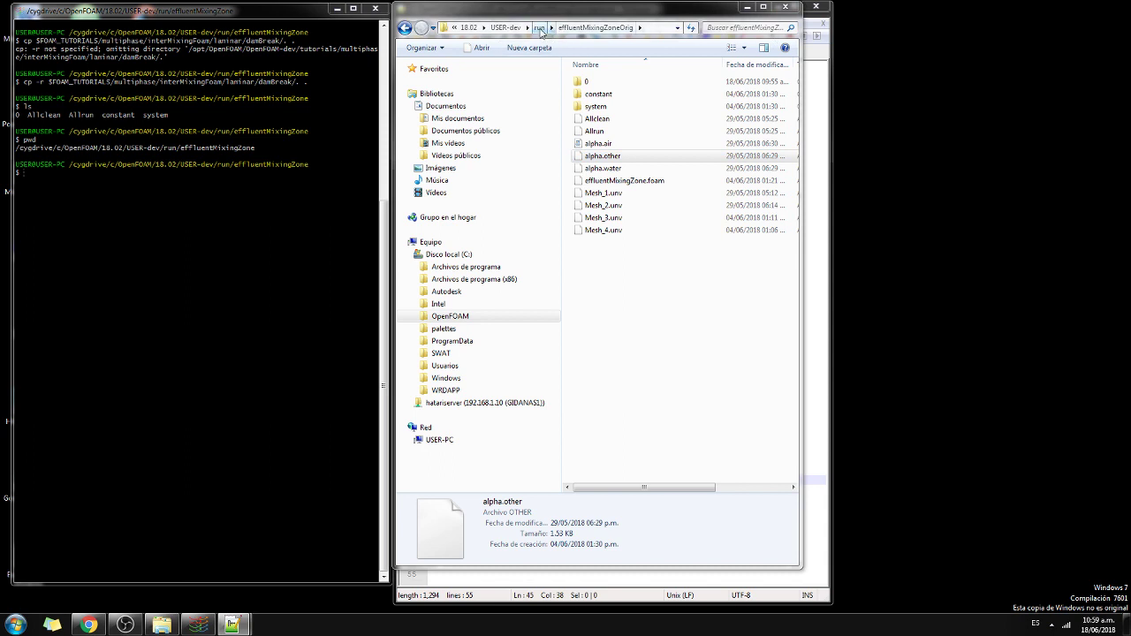
{"action": "left_click", "coordinate": [541, 32]}
{"action": "double_click", "coordinate": [623, 121]}
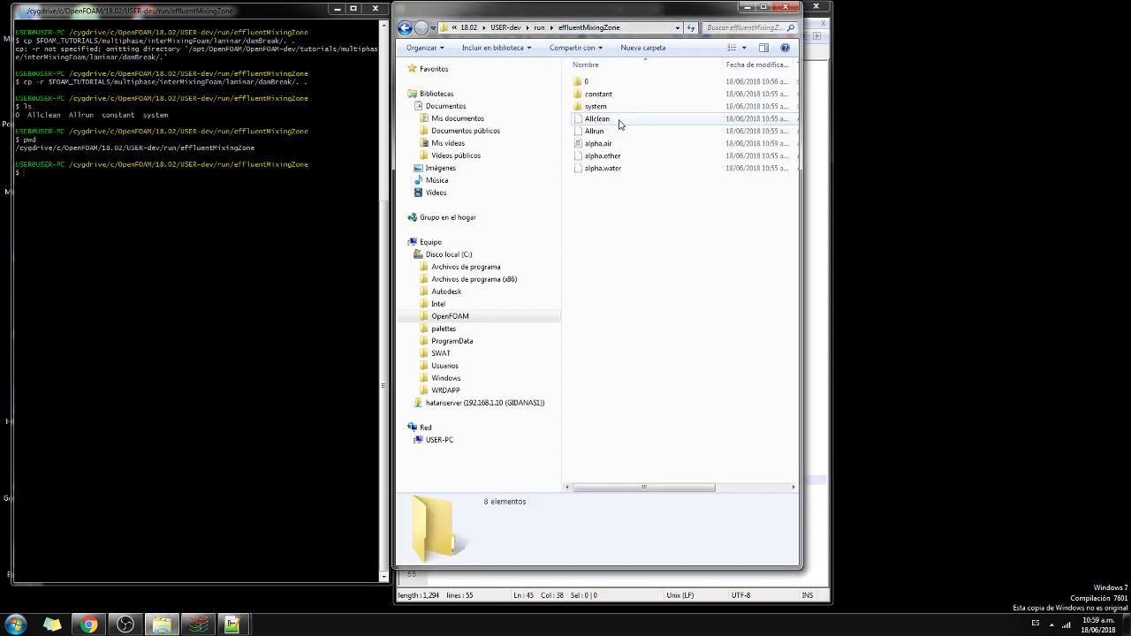
{"action": "left_click", "coordinate": [601, 156]}
{"action": "right_click", "coordinate": [599, 159]}
{"action": "left_click", "coordinate": [636, 179]}
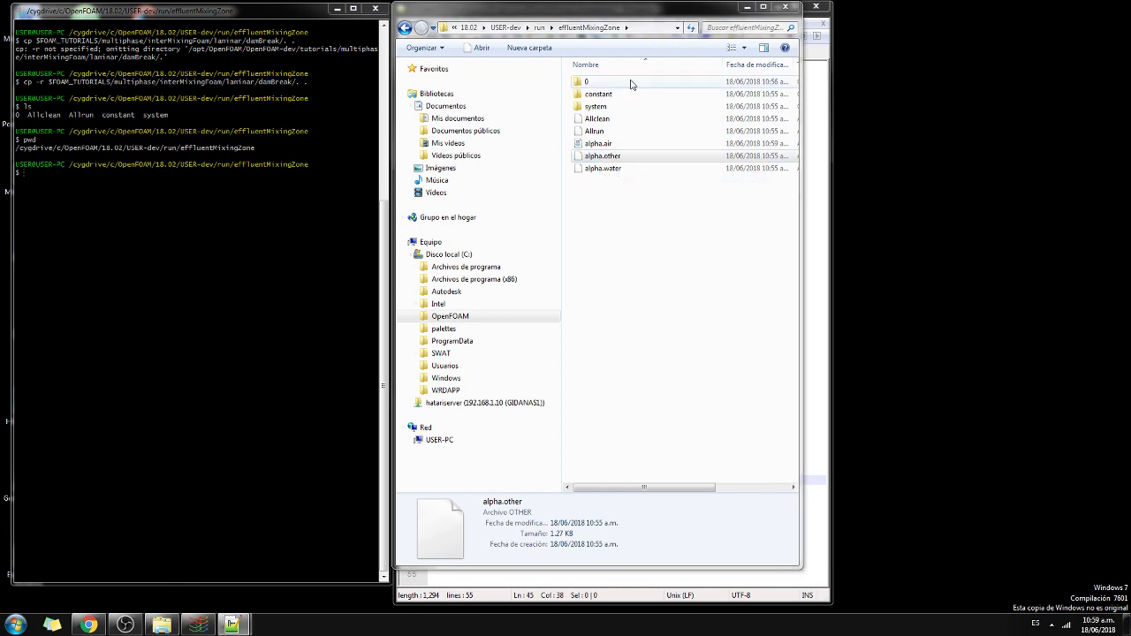
{"action": "left_click_drag", "start_coordinate": [694, 6], "coordinate": [952, 144]}
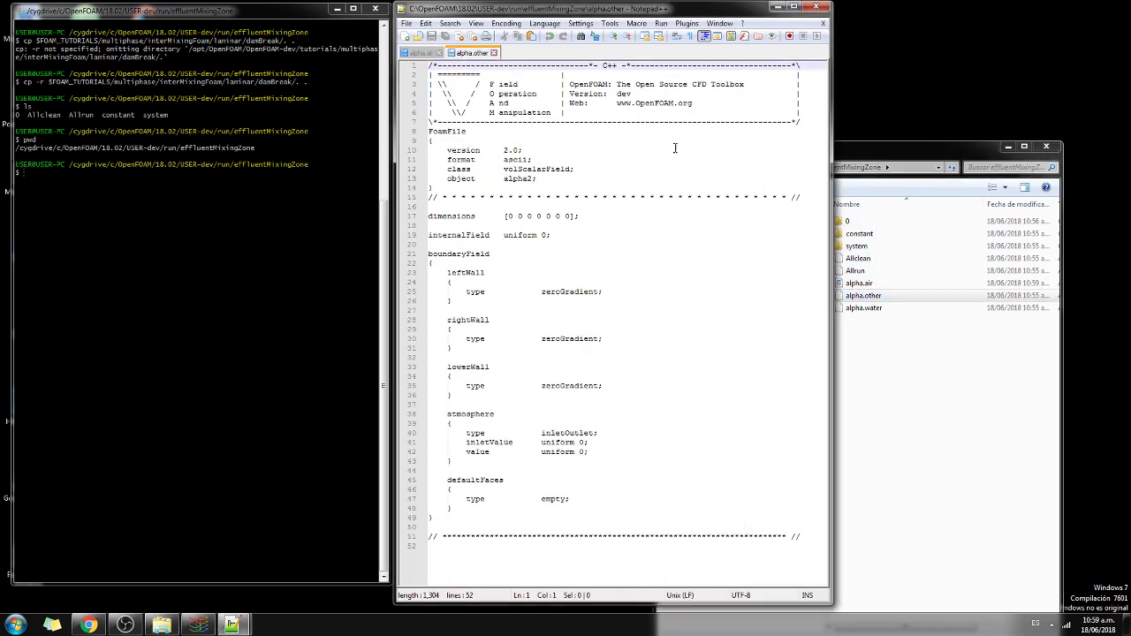
Step: Rename alpha.other's leftWall, rightWall and lowerWall patches to inlet, outlet and effluent
{"action": "left_click", "coordinate": [671, 294]}
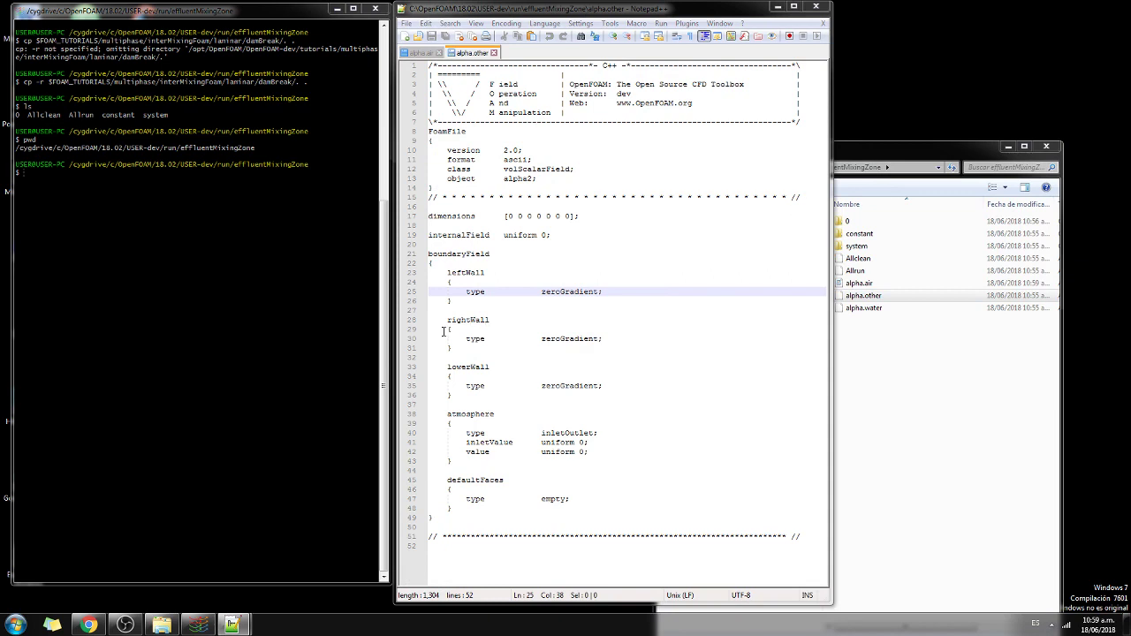
{"action": "left_click_drag", "start_coordinate": [448, 273], "coordinate": [490, 273]}
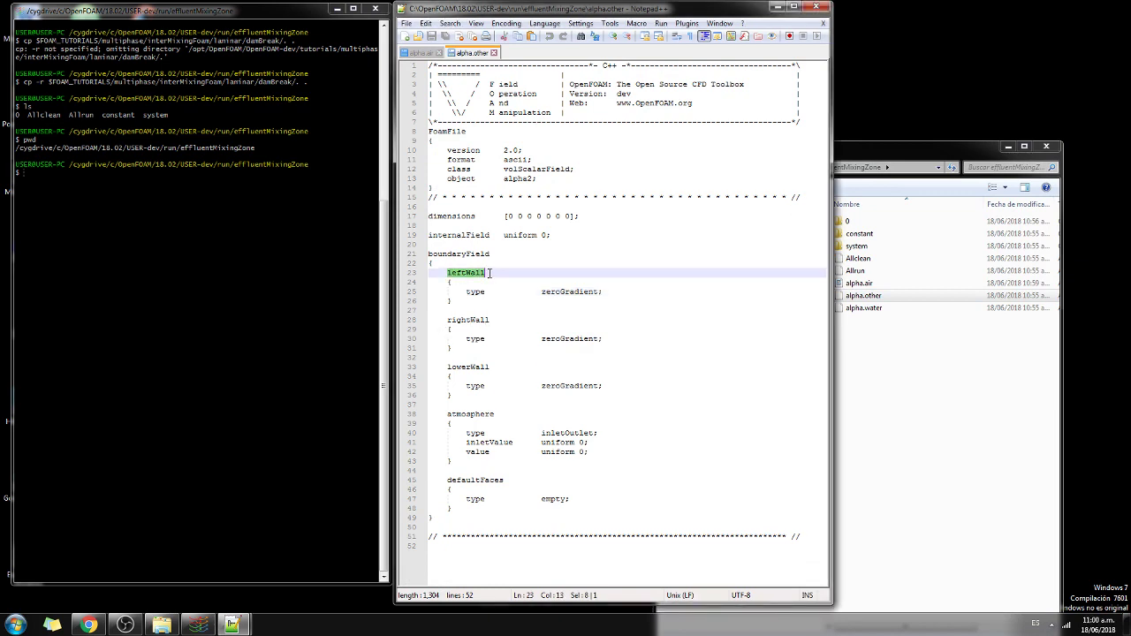
{"action": "type", "text": "inlet"}
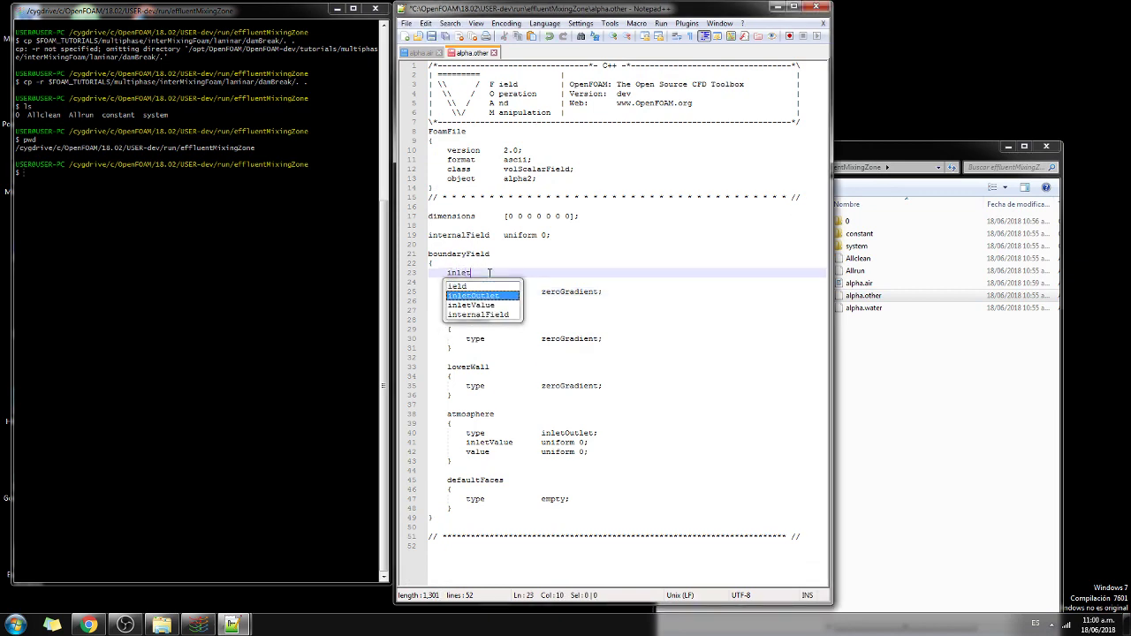
{"action": "key", "text": "Escape"}
{"action": "key", "text": "Down"}
{"action": "key", "text": "Down"}
{"action": "key", "text": "Down"}
{"action": "key", "text": "Down"}
{"action": "key", "text": "Down"}
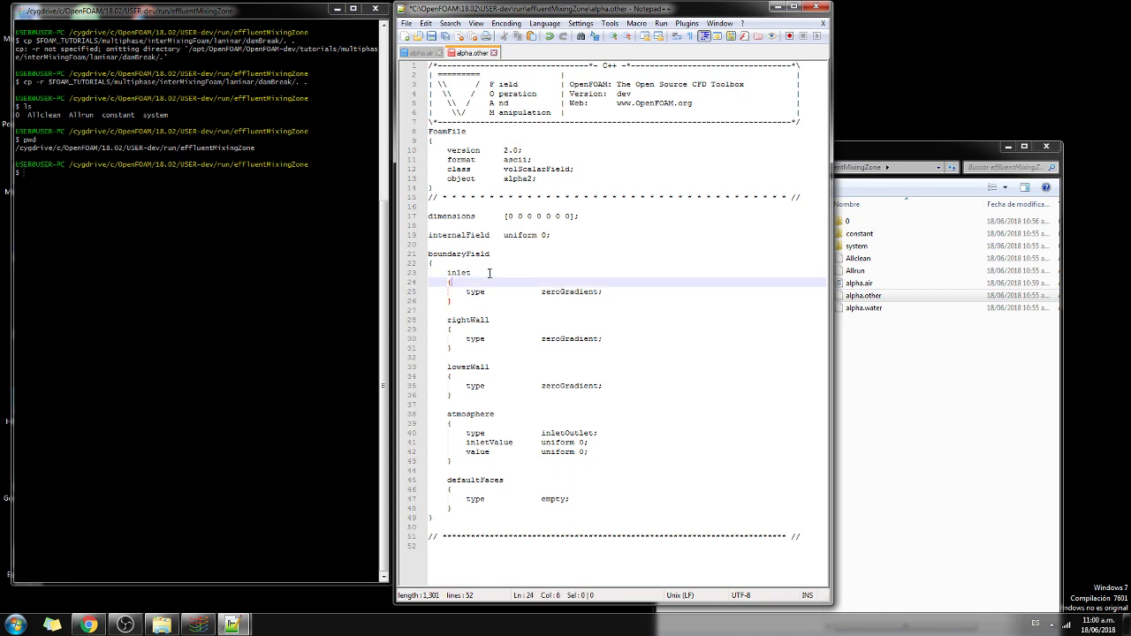
{"action": "key", "text": "Right"}
{"action": "key", "text": "Right"}
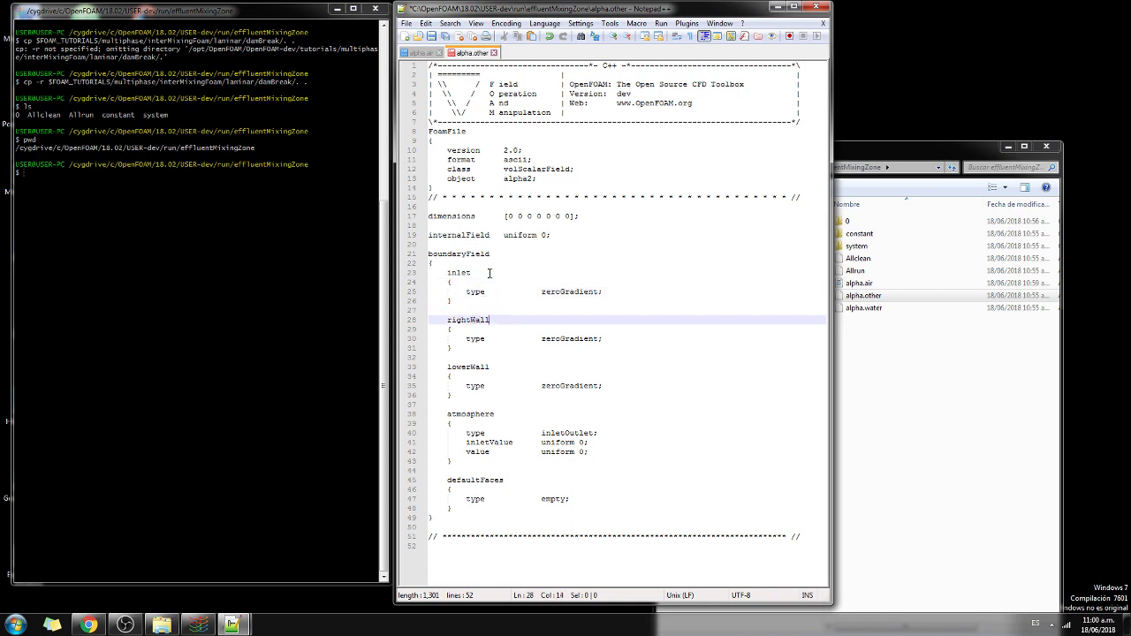
{"action": "key", "text": "BackSpace"}
{"action": "key", "text": "BackSpace"}
{"action": "key", "text": "BackSpace"}
{"action": "key", "text": "BackSpace"}
{"action": "key", "text": "BackSpace"}
{"action": "key", "text": "BackSpace"}
{"action": "key", "text": "BackSpace"}
{"action": "key", "text": "BackSpace"}
{"action": "type", "text": "outlet"}
{"action": "key", "text": "Down"}
{"action": "key", "text": "Down"}
{"action": "key", "text": "Down"}
{"action": "key", "text": "Down"}
{"action": "key", "text": "Down"}
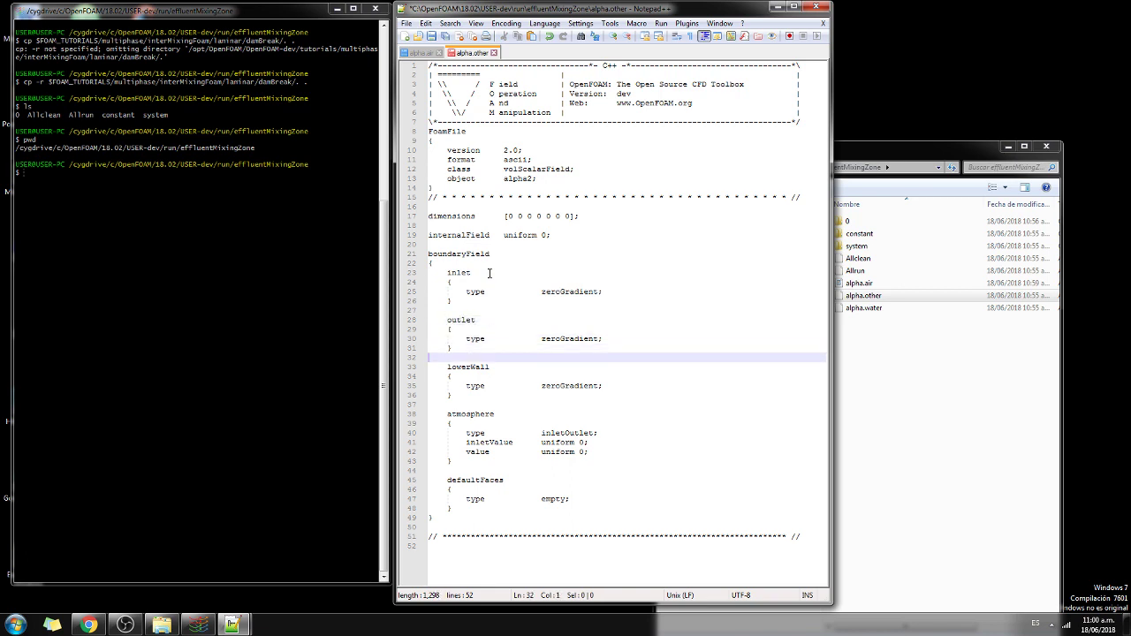
{"action": "key", "text": "BackSpace"}
{"action": "key", "text": "BackSpace"}
{"action": "key", "text": "BackSpace"}
{"action": "key", "text": "BackSpace"}
{"action": "key", "text": "BackSpace"}
{"action": "key", "text": "BackSpace"}
{"action": "key", "text": "BackSpace"}
{"action": "key", "text": "BackSpace"}
{"action": "key", "text": "BackSpace"}
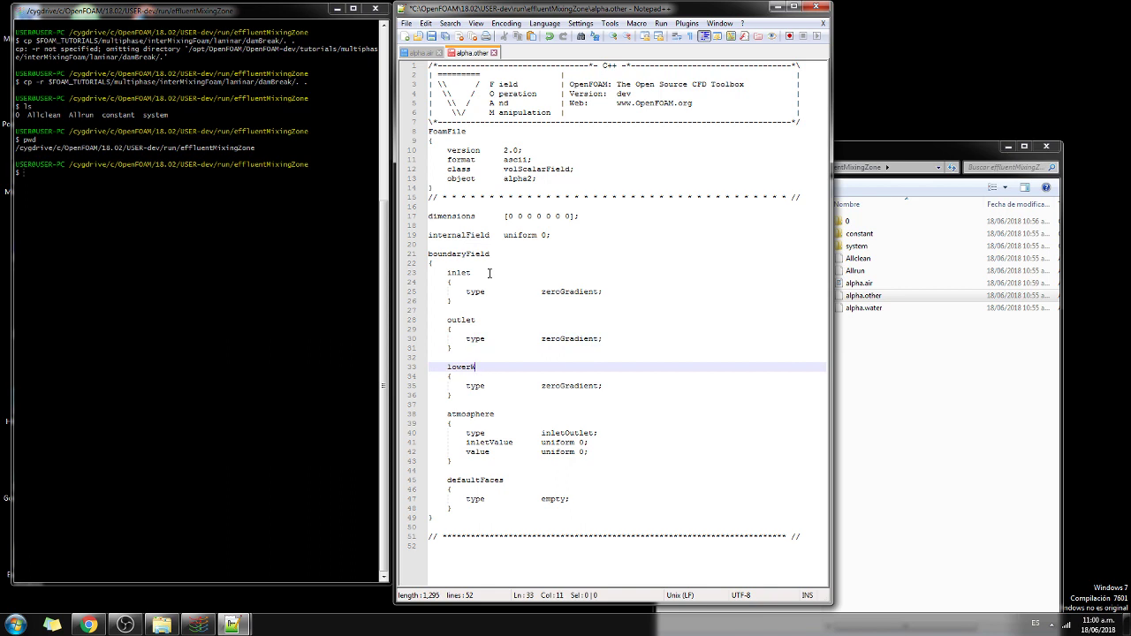
{"action": "type", "text": "effluent"}
{"action": "key", "text": "Down"}
{"action": "key", "text": "Down"}
{"action": "key", "text": "Down"}
{"action": "key", "text": "Down"}
{"action": "key", "text": "Down"}
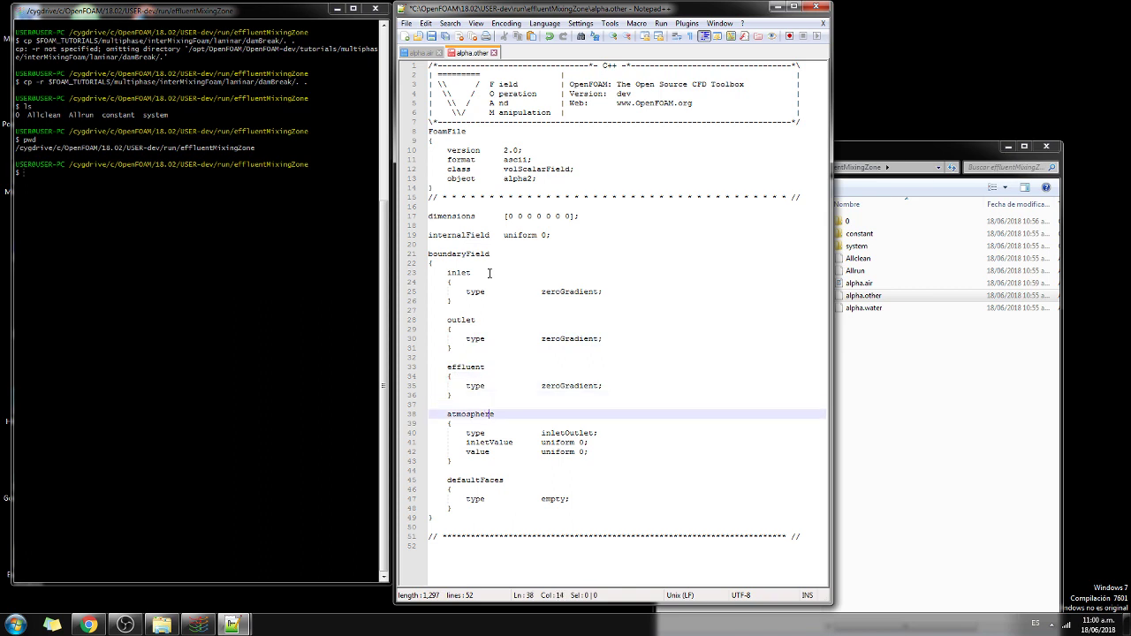
Step: Duplicate the effluent block below itself and rename the copy modelWall
{"action": "left_click_drag", "start_coordinate": [450, 394], "coordinate": [413, 371]}
{"action": "key", "text": "ctrl+c"}
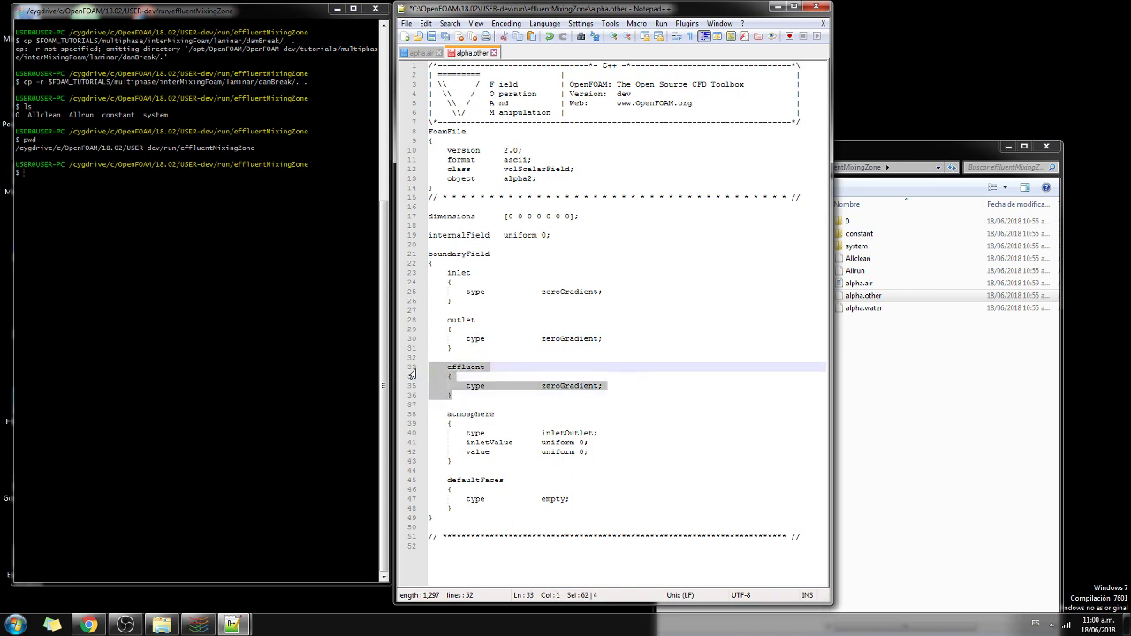
{"action": "left_click", "coordinate": [484, 395]}
{"action": "key", "text": "Return"}
{"action": "key", "text": "Return"}
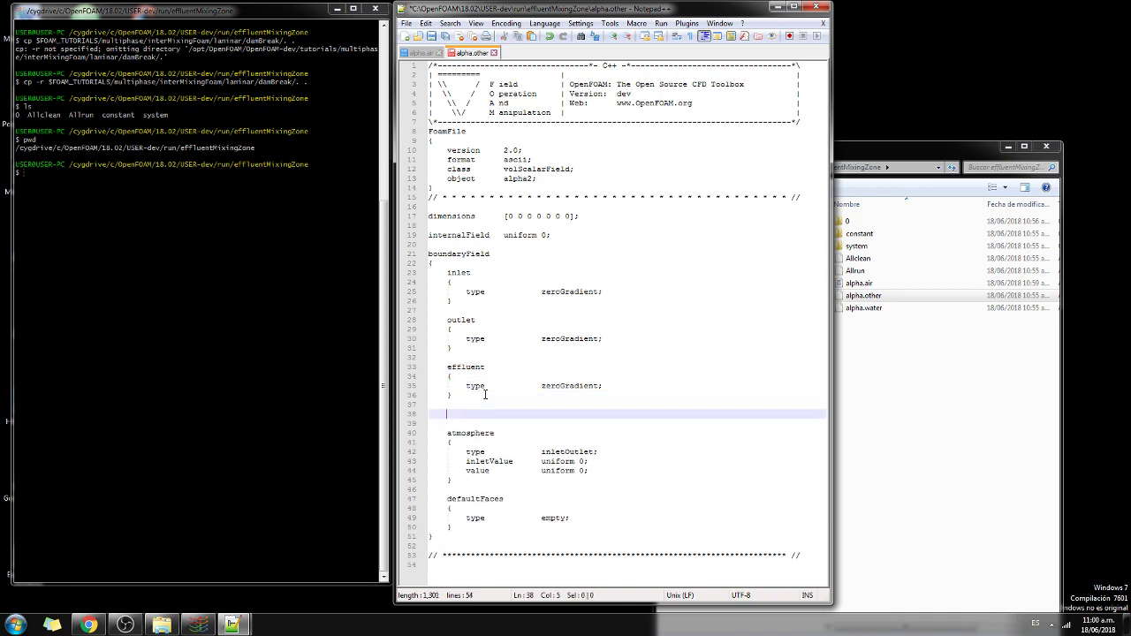
{"action": "key", "text": "ctrl+v"}
{"action": "key", "text": "Up"}
{"action": "key", "text": "Up"}
{"action": "key", "text": "Up"}
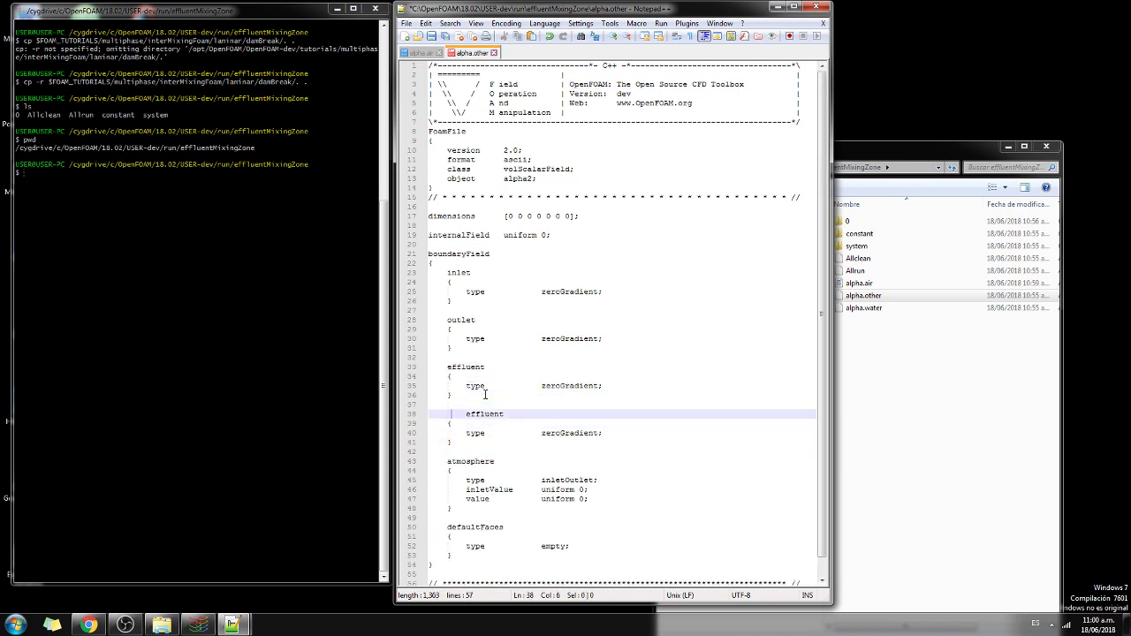
{"action": "type", "text": "9"}
{"action": "key", "text": "BackSpace"}
{"action": "type", "text": "modelWall"}
{"action": "key", "text": "Delete"}
{"action": "key", "text": "Delete"}
{"action": "key", "text": "Delete"}
{"action": "key", "text": "Delete"}
{"action": "key", "text": "Delete"}
{"action": "key", "text": "Delete"}
{"action": "key", "text": "Delete"}
{"action": "key", "text": "Delete"}
{"action": "key", "text": "Delete"}
{"action": "key", "text": "Delete"}
{"action": "key", "text": "Delete"}
Step: Change the inlet type to inletOutlet and add inletValue uniform 0
{"action": "left_click_drag", "start_coordinate": [540, 291], "coordinate": [598, 292]}
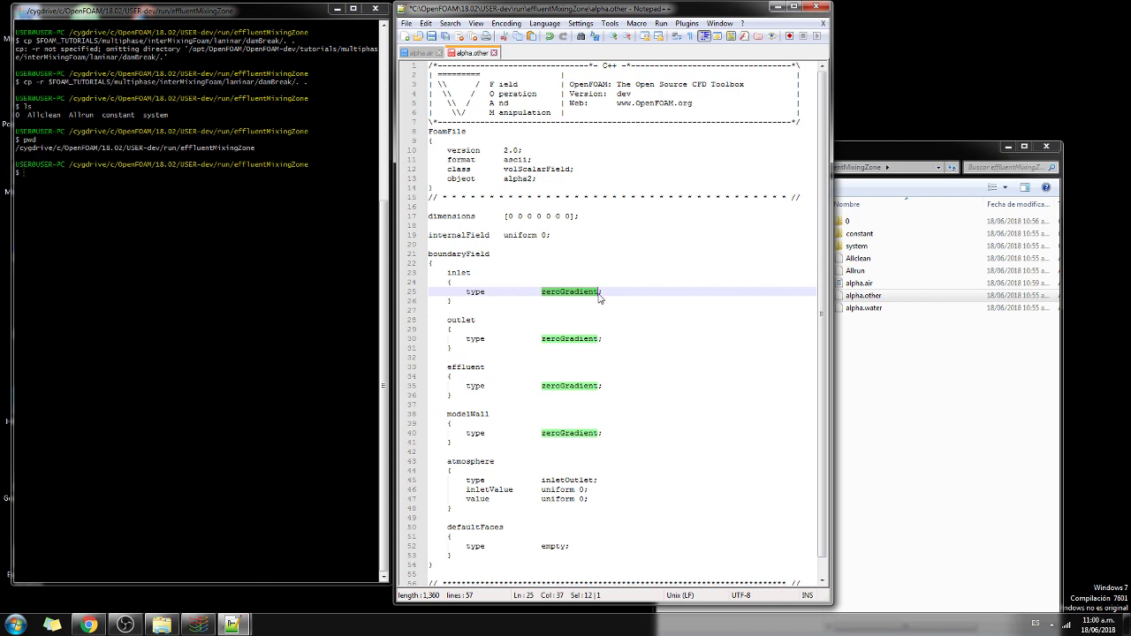
{"action": "type", "text": "inlet"}
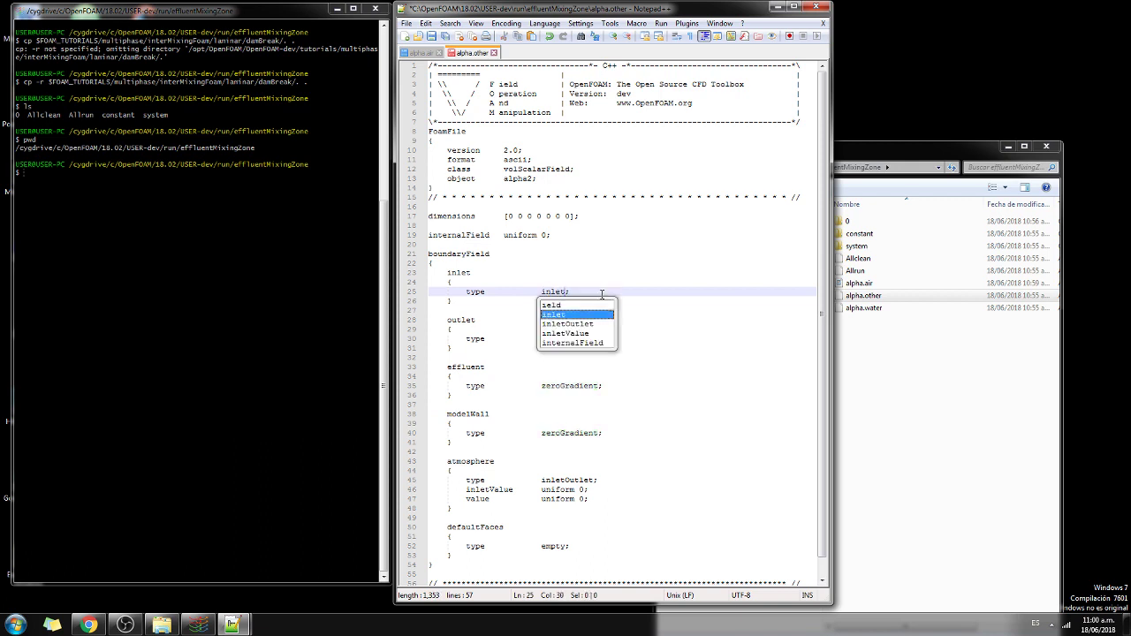
{"action": "key", "text": "Down"}
{"action": "key", "text": "Return"}
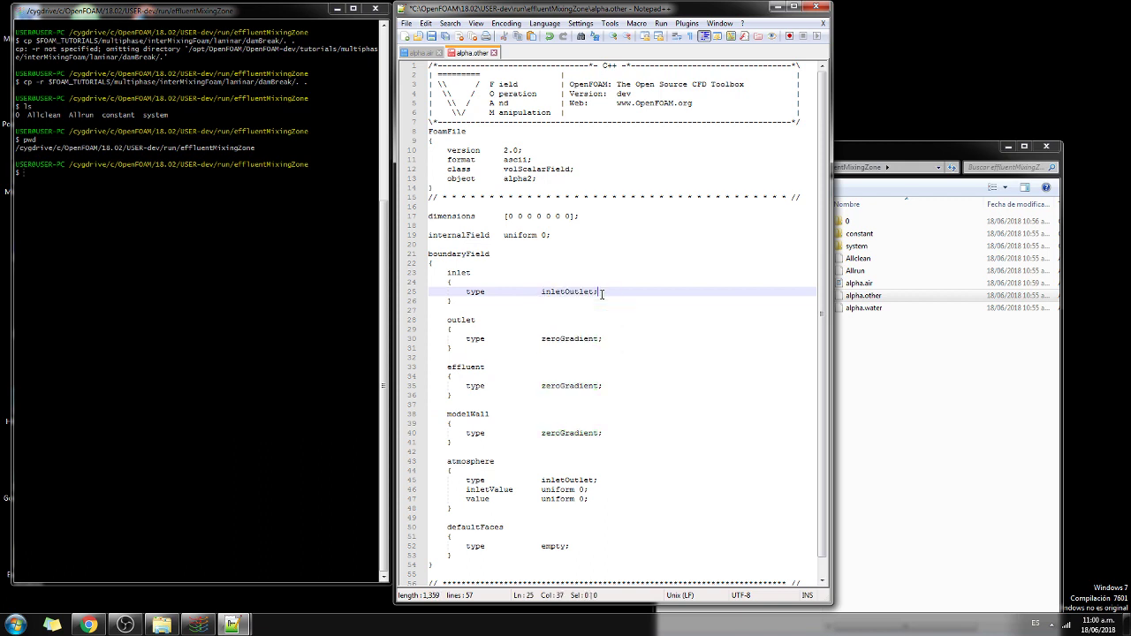
{"action": "key", "text": "Return"}
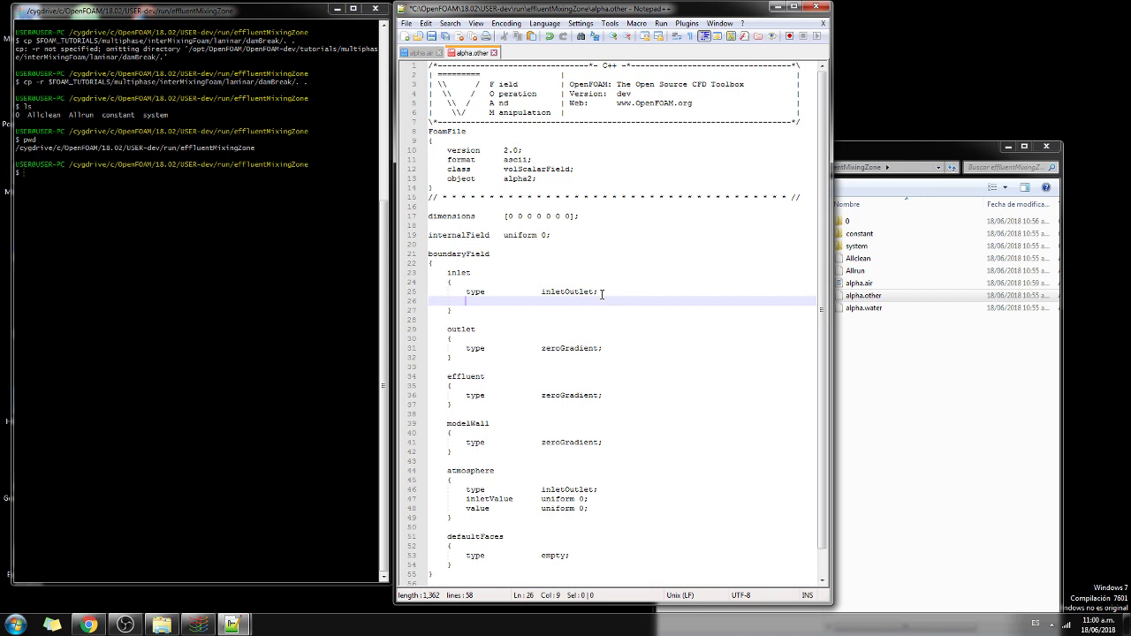
{"action": "type", "text": "inletValue"}
{"action": "key", "text": "Return"}
{"action": "key", "text": "Tab"}
{"action": "type", "text": "uniform"}
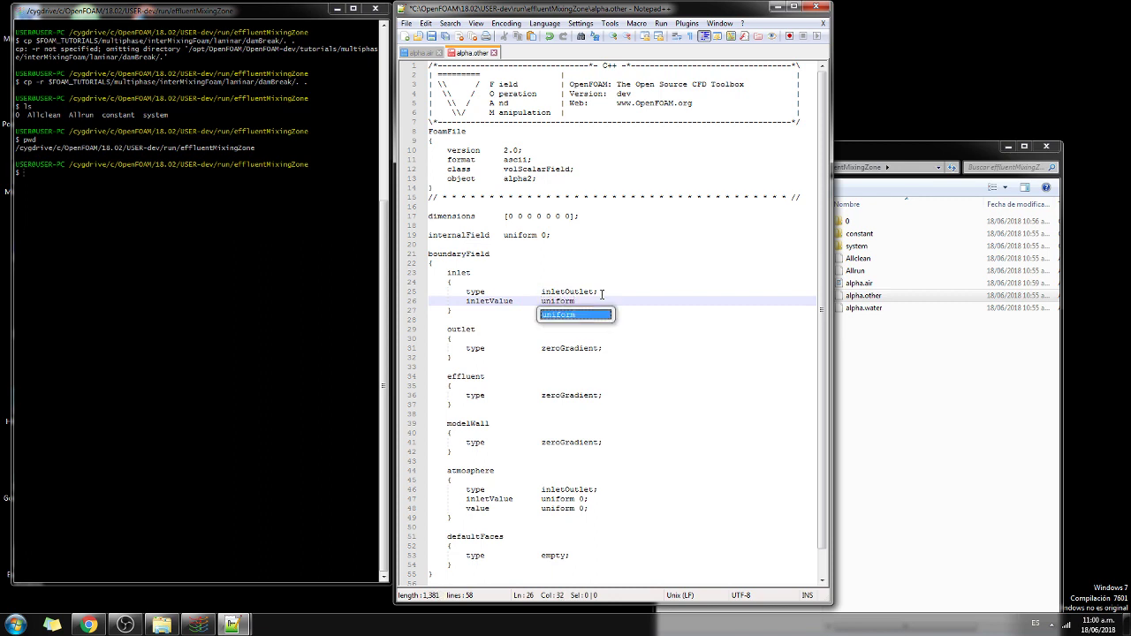
{"action": "type", "text": " 0;"}
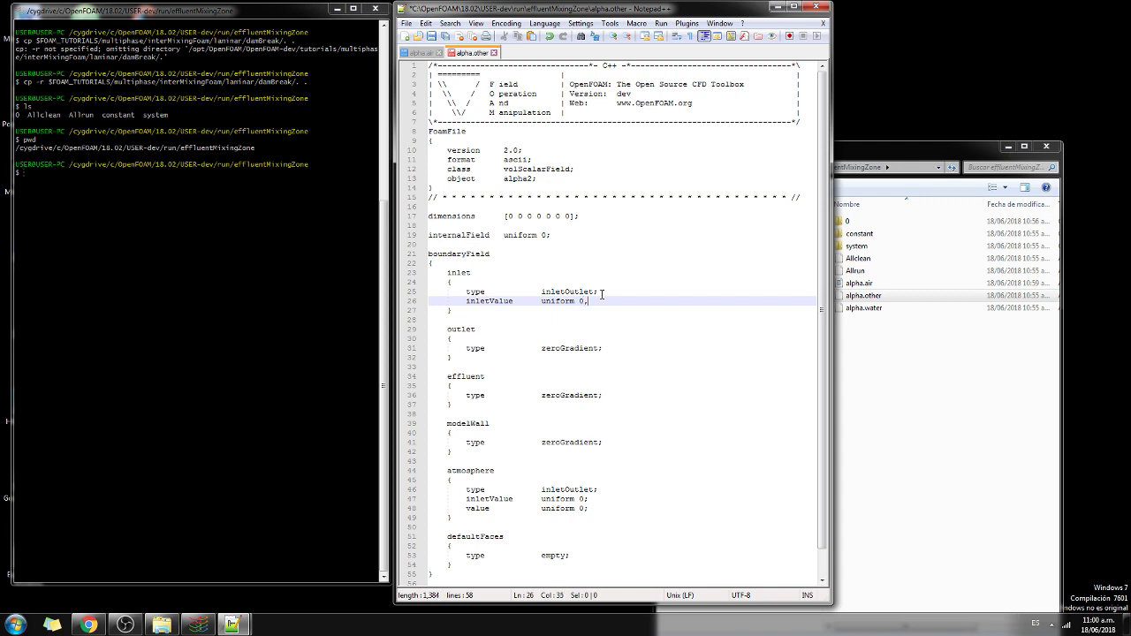
{"action": "type", "text": ";"}
Step: Add a 'value uniform 0' line to the inlet patch
{"action": "left_click_drag", "start_coordinate": [466, 301], "coordinate": [595, 300]}
{"action": "key", "text": "ctrl+c"}
{"action": "left_click", "coordinate": [623, 300]}
{"action": "key", "text": "Return"}
{"action": "key", "text": "ctrl+v"}
{"action": "key", "text": "ctrl+z"}
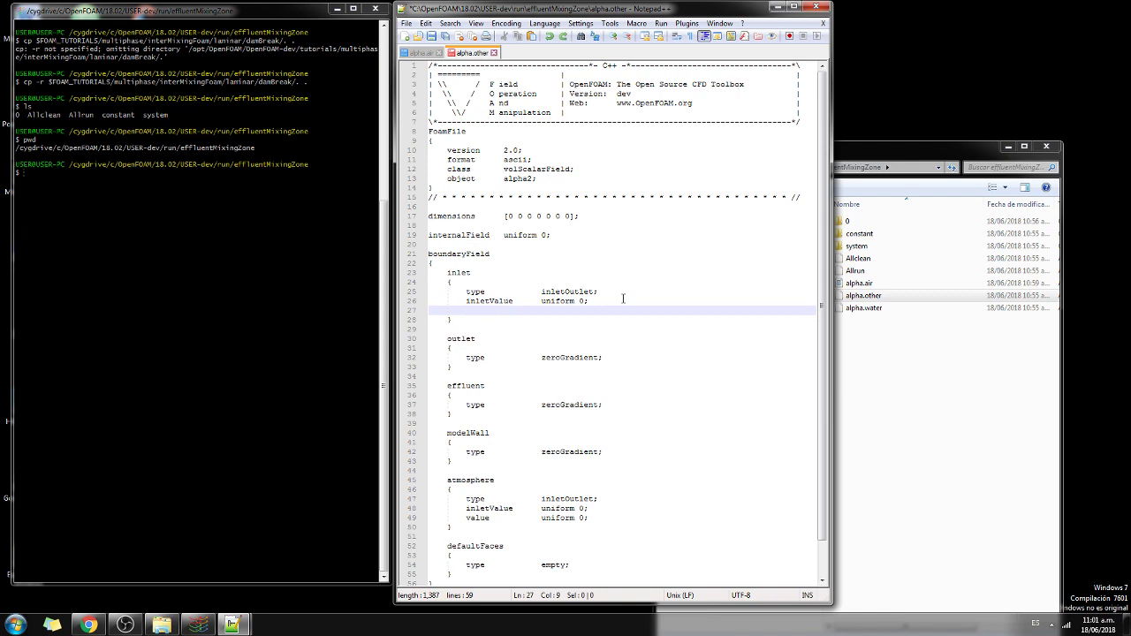
{"action": "type", "text": "value"}
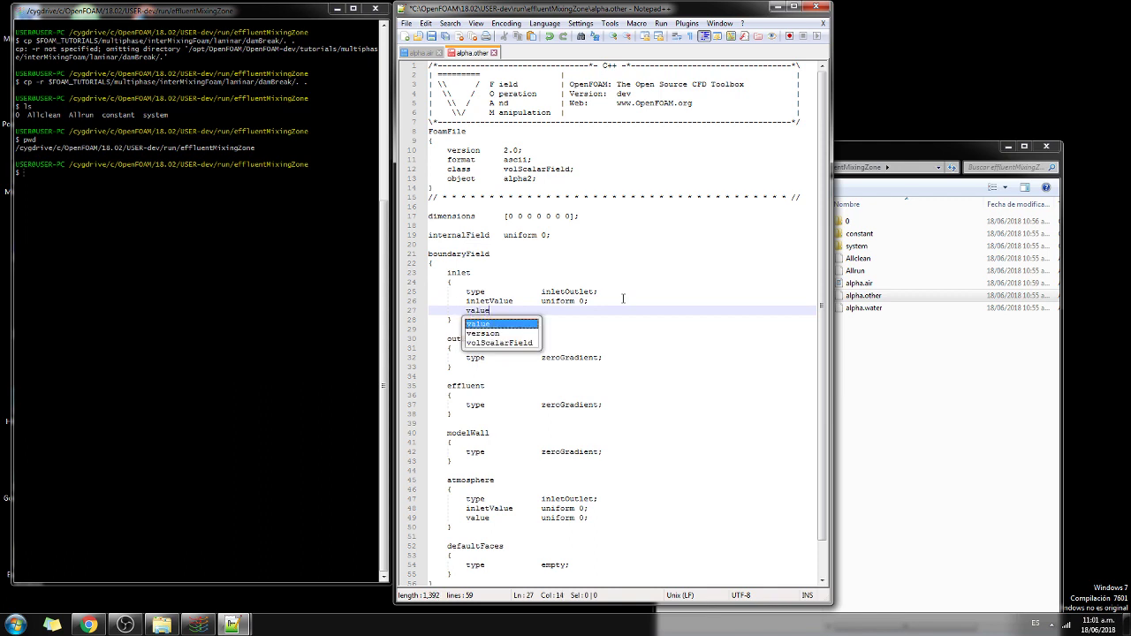
{"action": "key", "text": "Tab"}
{"action": "key", "text": "Tab"}
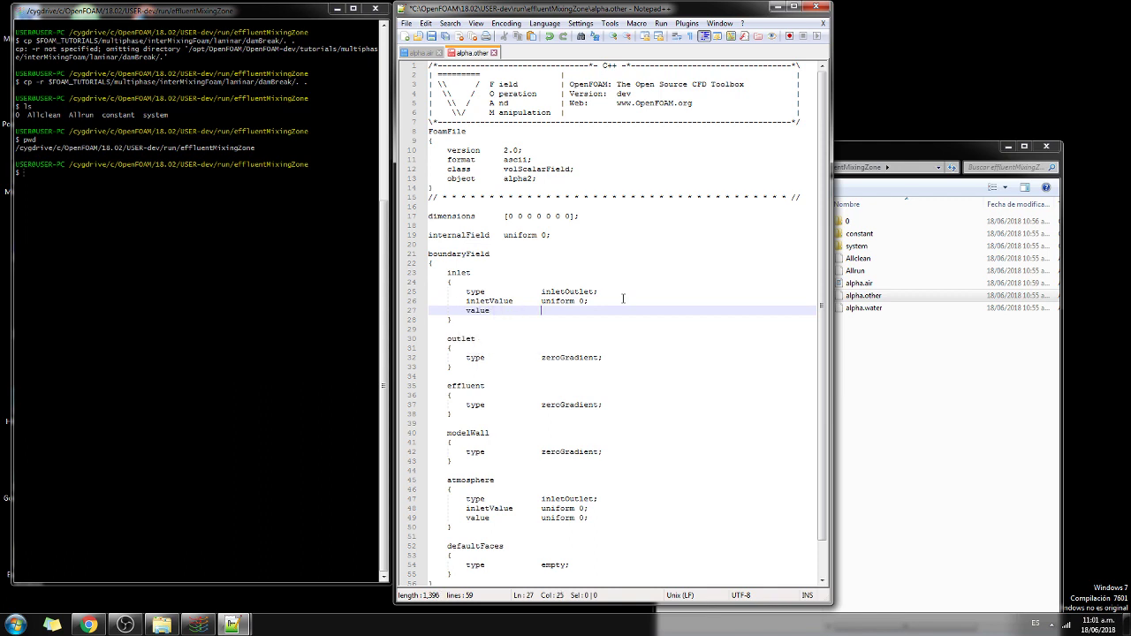
{"action": "type", "text": "uniform "}
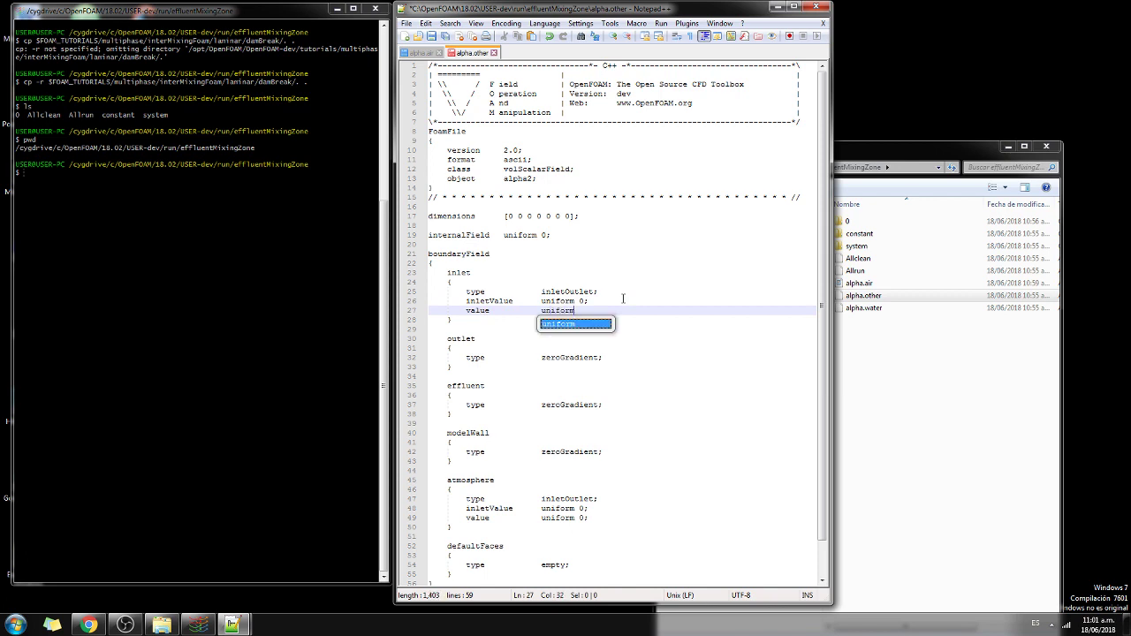
{"action": "type", "text": "0;"}
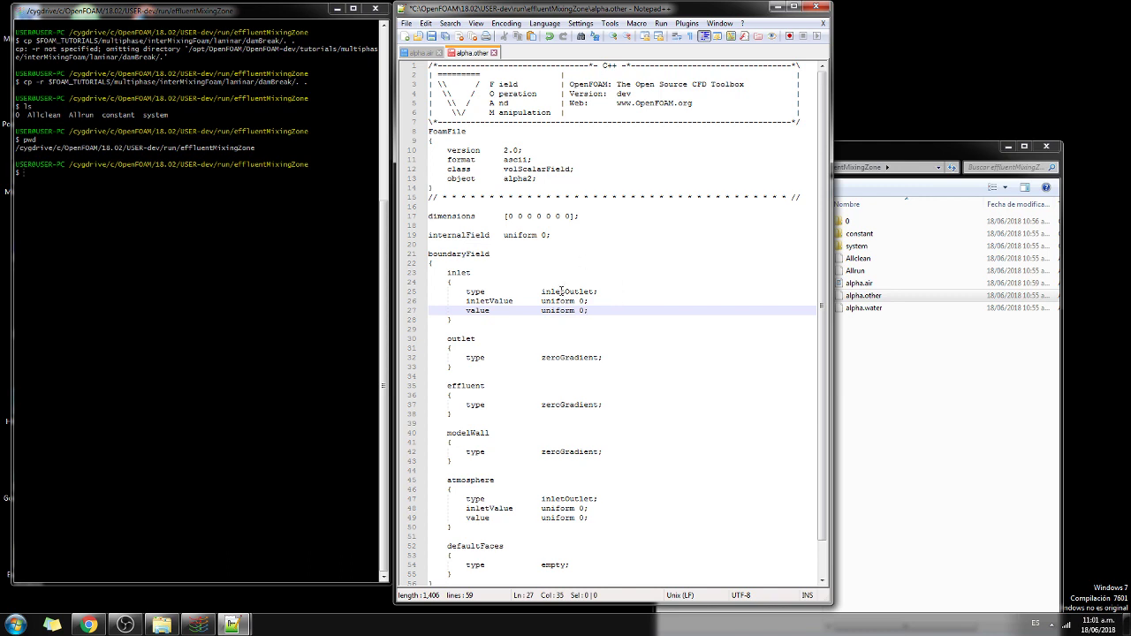
Step: Copy the three inlet entries over the outlet's zeroGradient type
{"action": "left_click", "coordinate": [468, 320]}
{"action": "left_click_drag", "start_coordinate": [595, 310], "coordinate": [451, 283]}
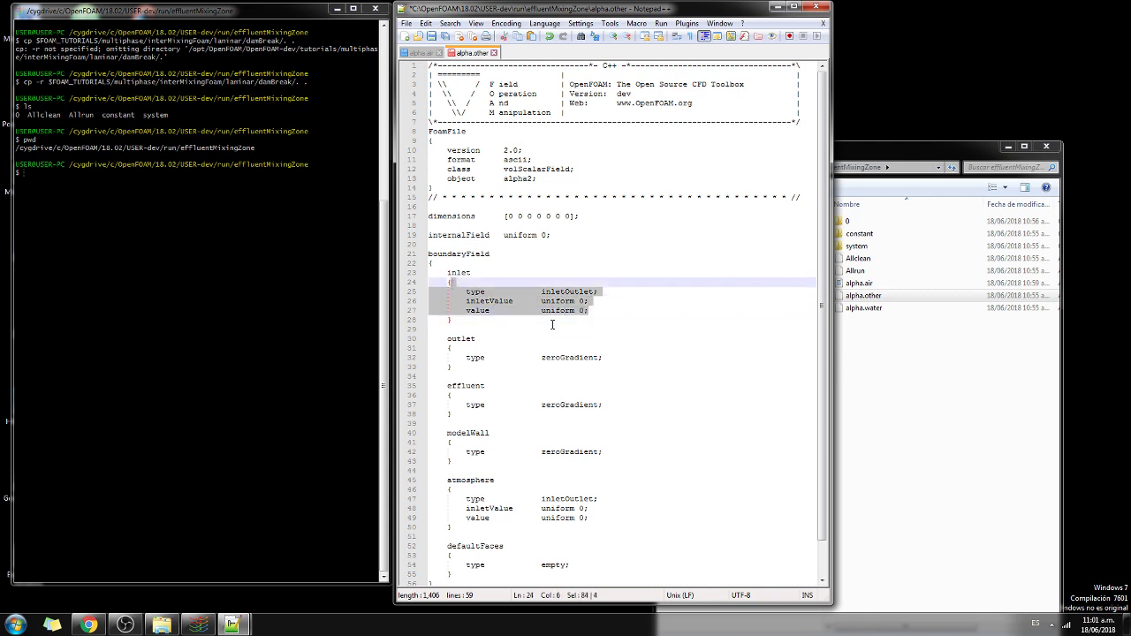
{"action": "left_click_drag", "start_coordinate": [603, 356], "coordinate": [485, 350]}
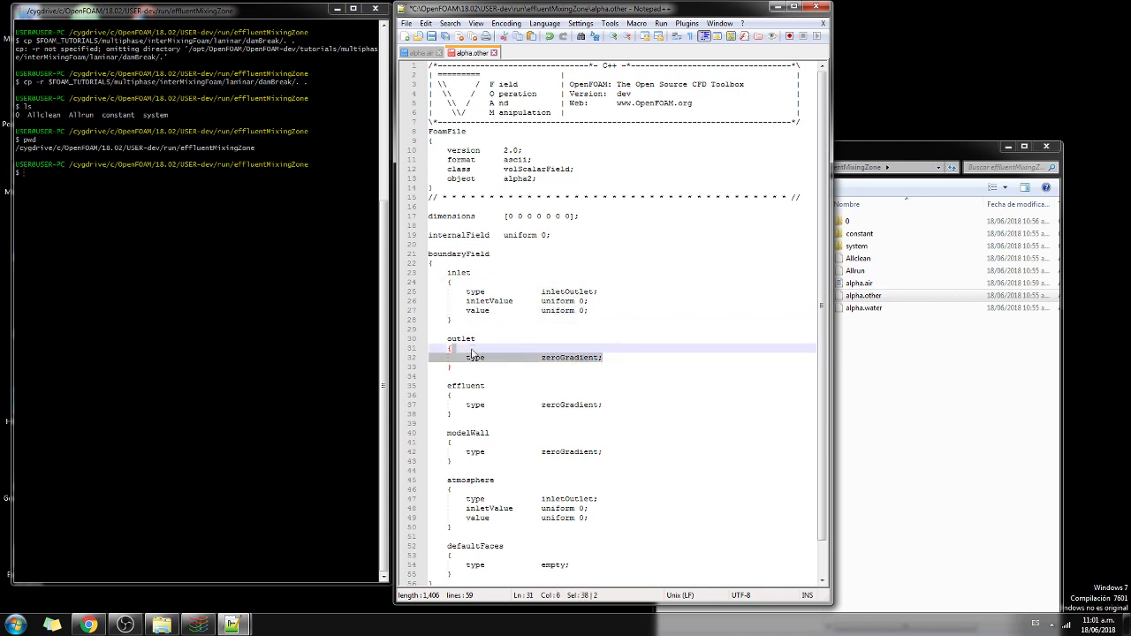
{"action": "key", "text": "ctrl+v"}
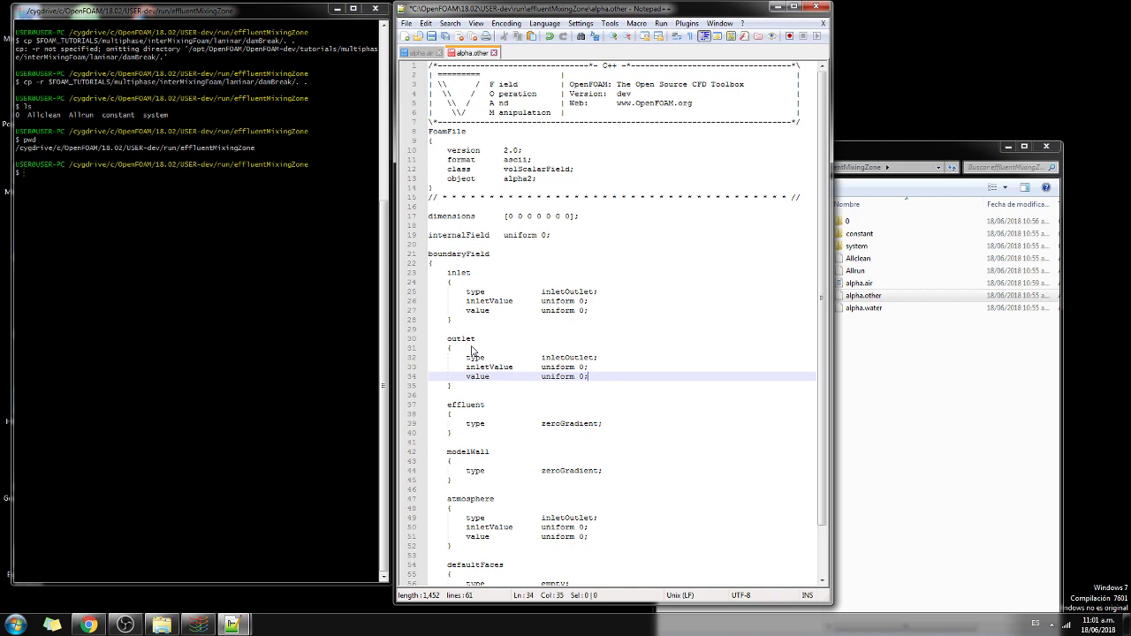
Step: Paste the inlet entries into effluent and change its inletValue and value to uniform 1
{"action": "left_click_drag", "start_coordinate": [605, 424], "coordinate": [453, 414]}
{"action": "key", "text": "ctrl+v"}
{"action": "double_click", "coordinate": [582, 432]}
{"action": "type", "text": "1"}
{"action": "double_click", "coordinate": [581, 442]}
{"action": "type", "text": "1"}
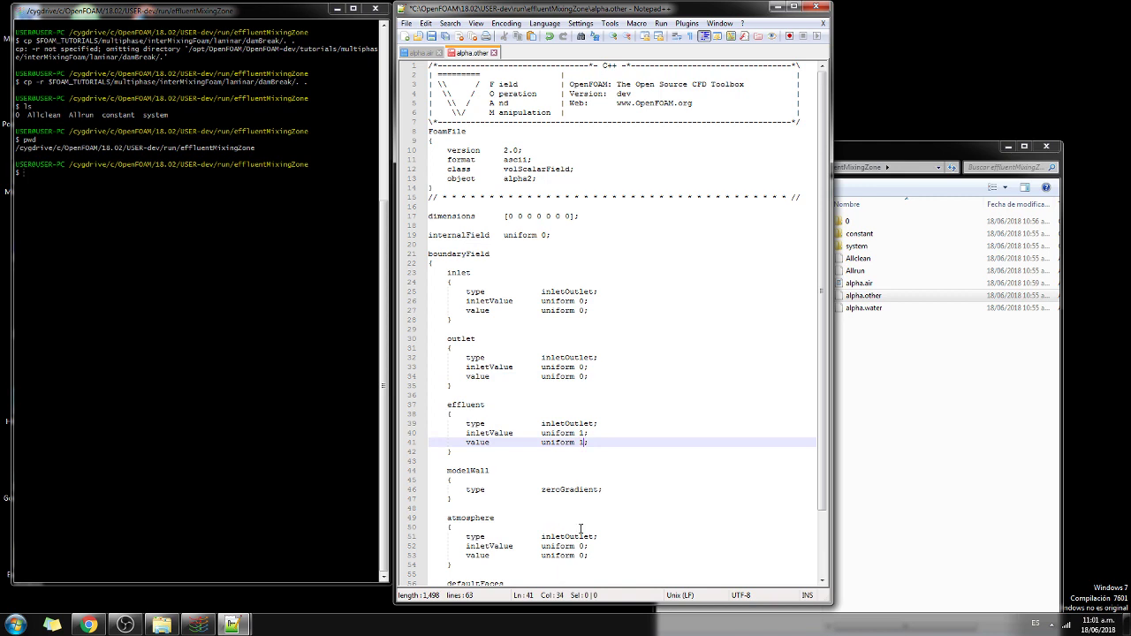
{"action": "scroll", "coordinate": [629, 516], "scroll_direction": "down", "scroll_amount": 2}
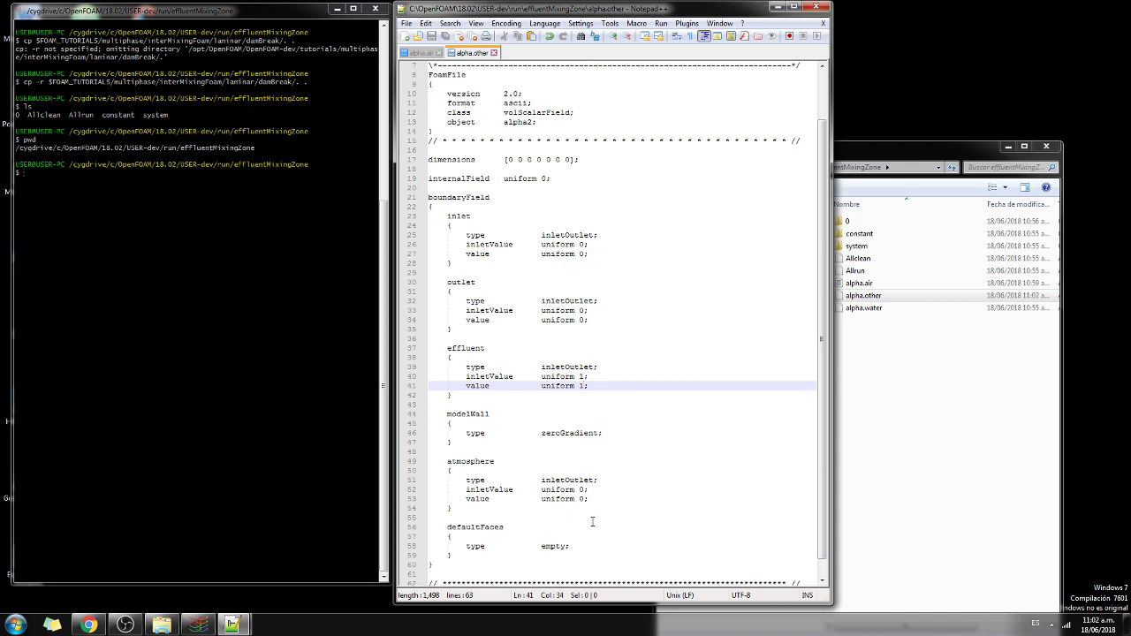
Step: Open alpha.water from the effluentMixingZone folder in Notepad++
{"action": "left_click", "coordinate": [960, 485]}
{"action": "left_click", "coordinate": [870, 311]}
{"action": "double_click", "coordinate": [870, 316]}
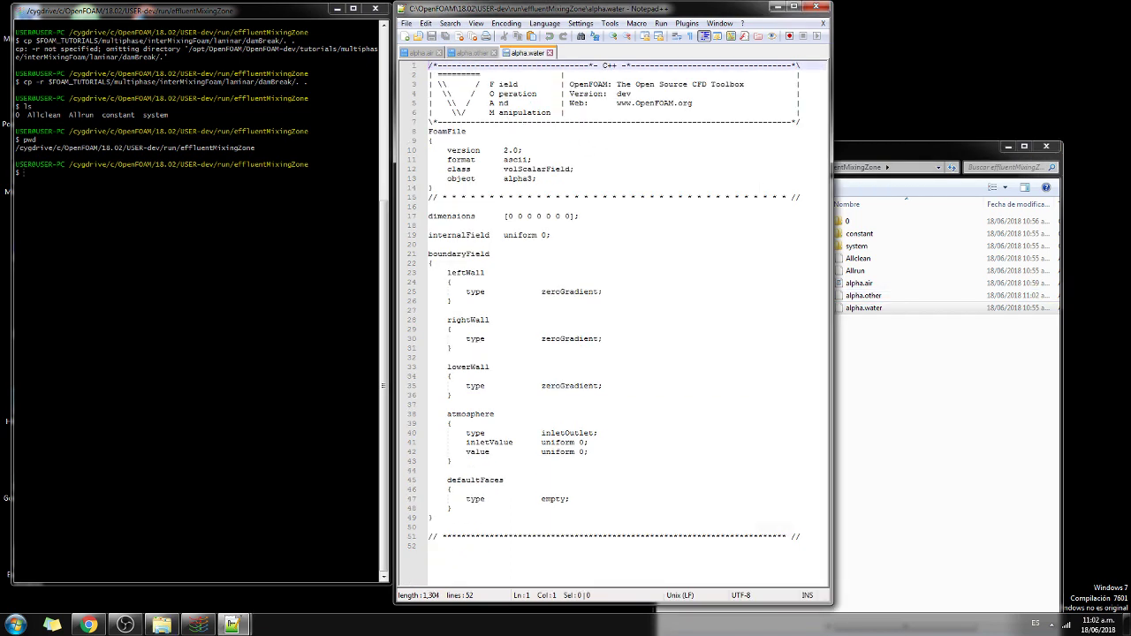
Step: Look at folder 0 in a separate window, close it, and return to alpha.water
{"action": "right_click", "coordinate": [152, 619]}
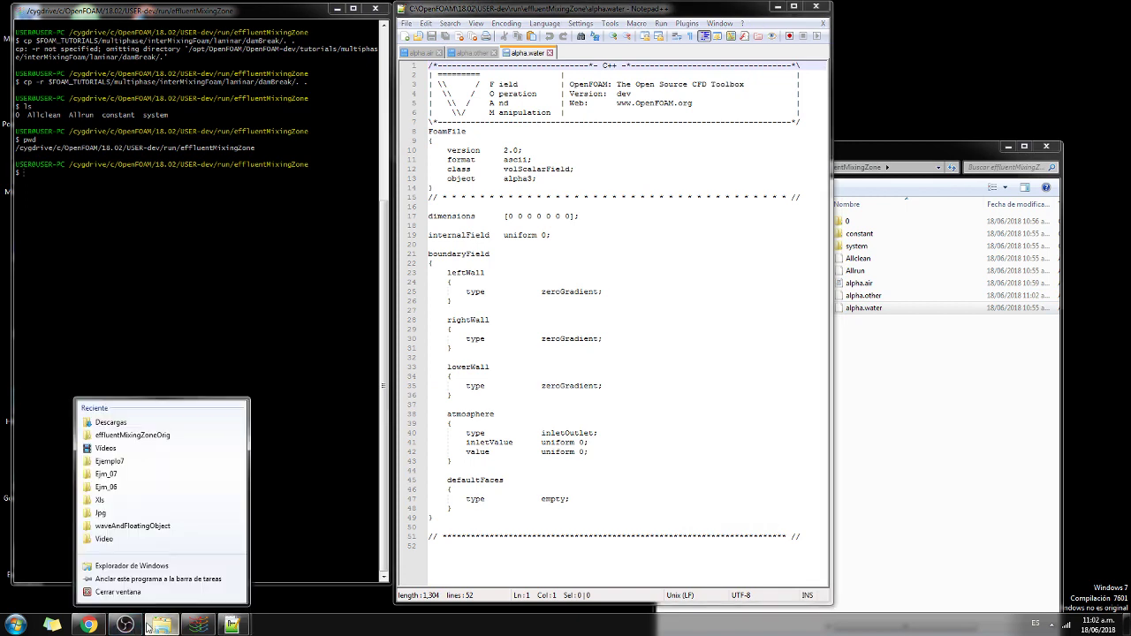
{"action": "left_click", "coordinate": [865, 428]}
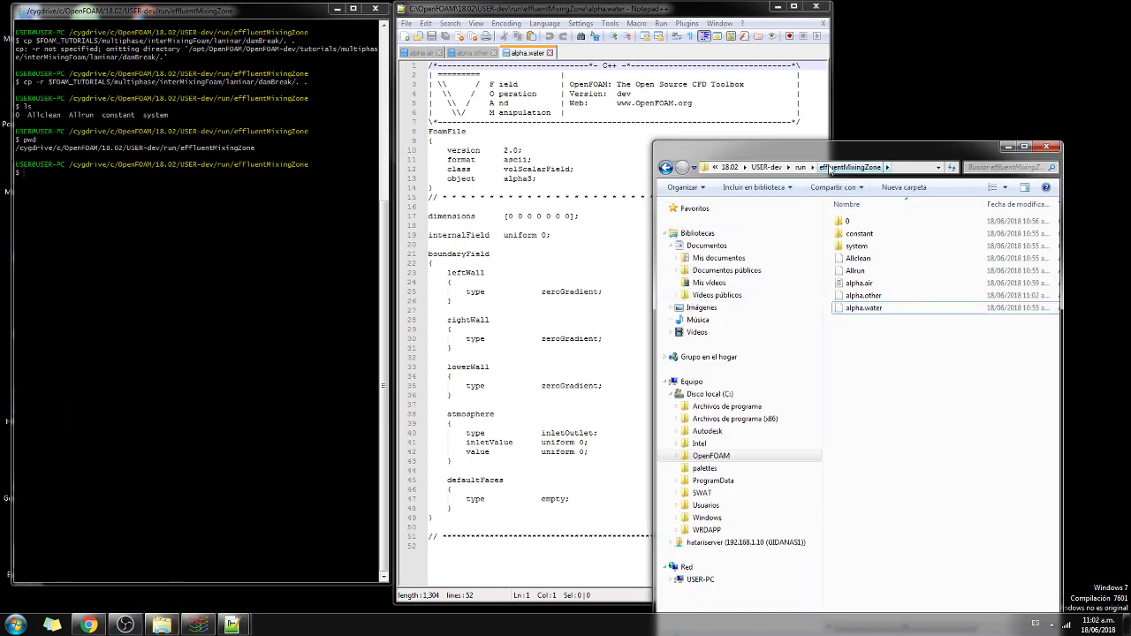
{"action": "right_click", "coordinate": [827, 168]}
{"action": "left_click", "coordinate": [894, 363]}
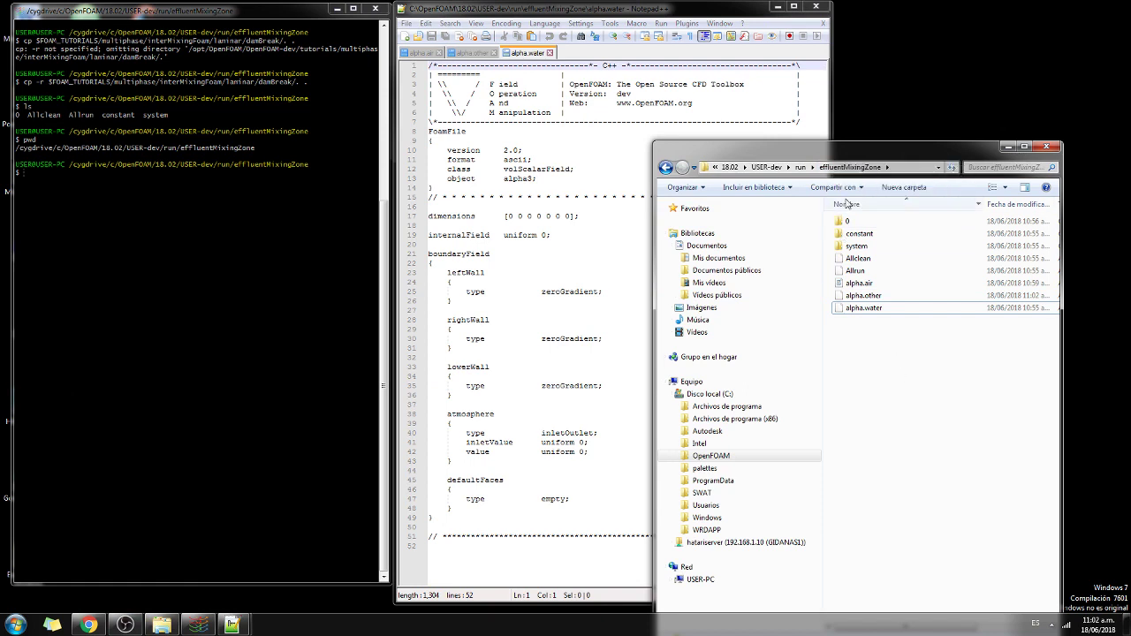
{"action": "right_click", "coordinate": [847, 226]}
{"action": "left_click", "coordinate": [892, 234]}
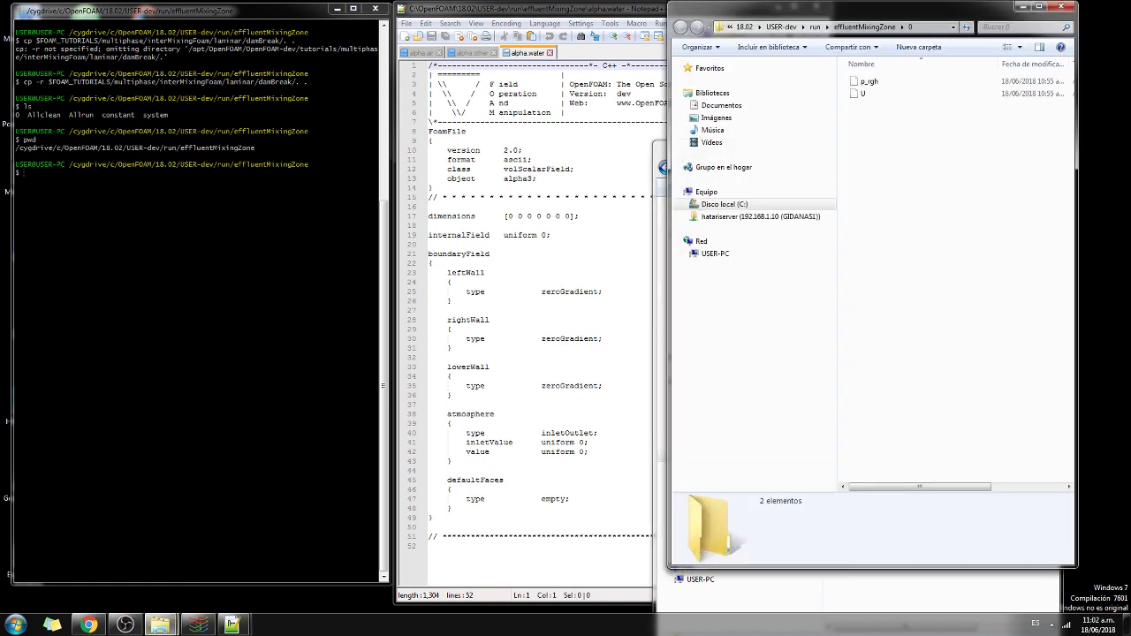
{"action": "key", "text": "alt+F4"}
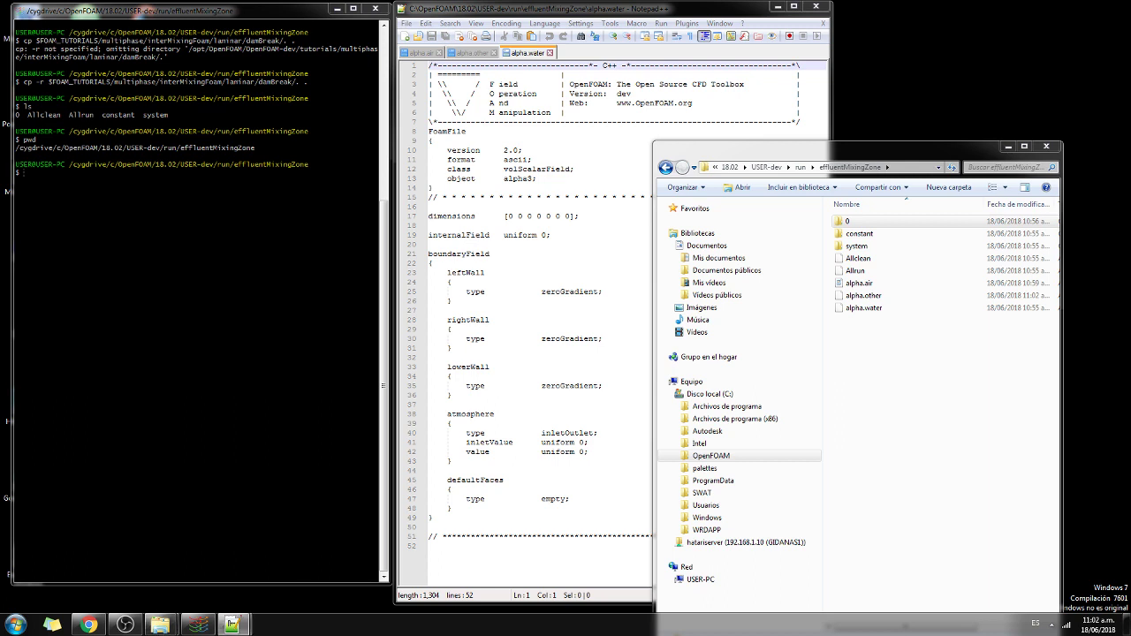
{"action": "left_click", "coordinate": [577, 196]}
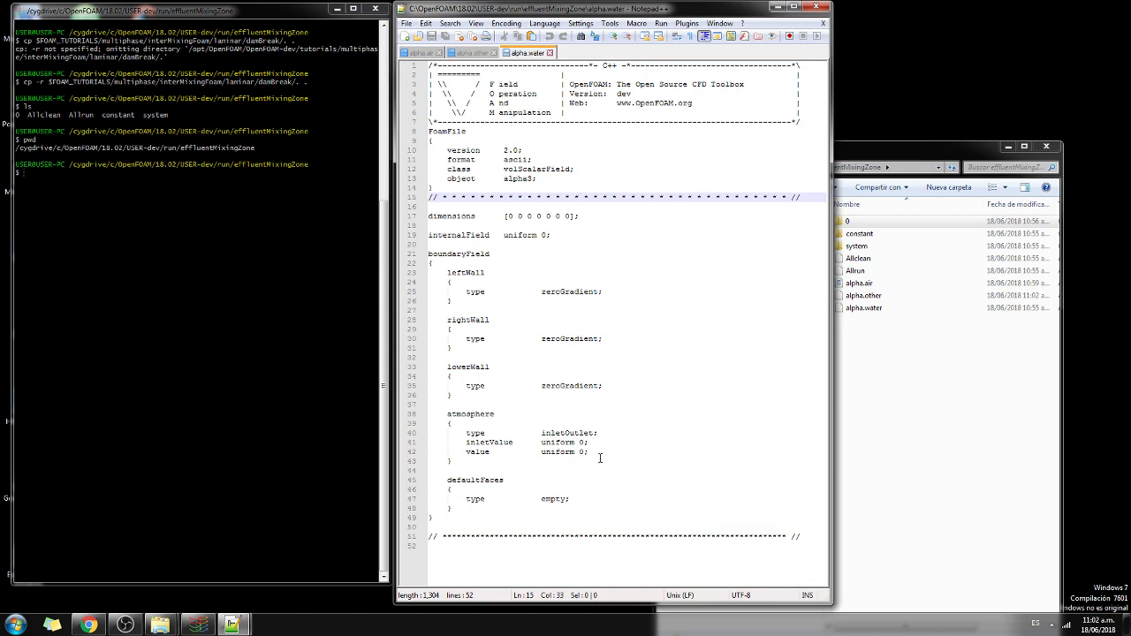
Step: Rename alpha.water's leftWall, rightWall and lowerWall patches to inlet, outlet and effluent
{"action": "left_click_drag", "start_coordinate": [447, 273], "coordinate": [492, 273]}
{"action": "type", "text": "int"}
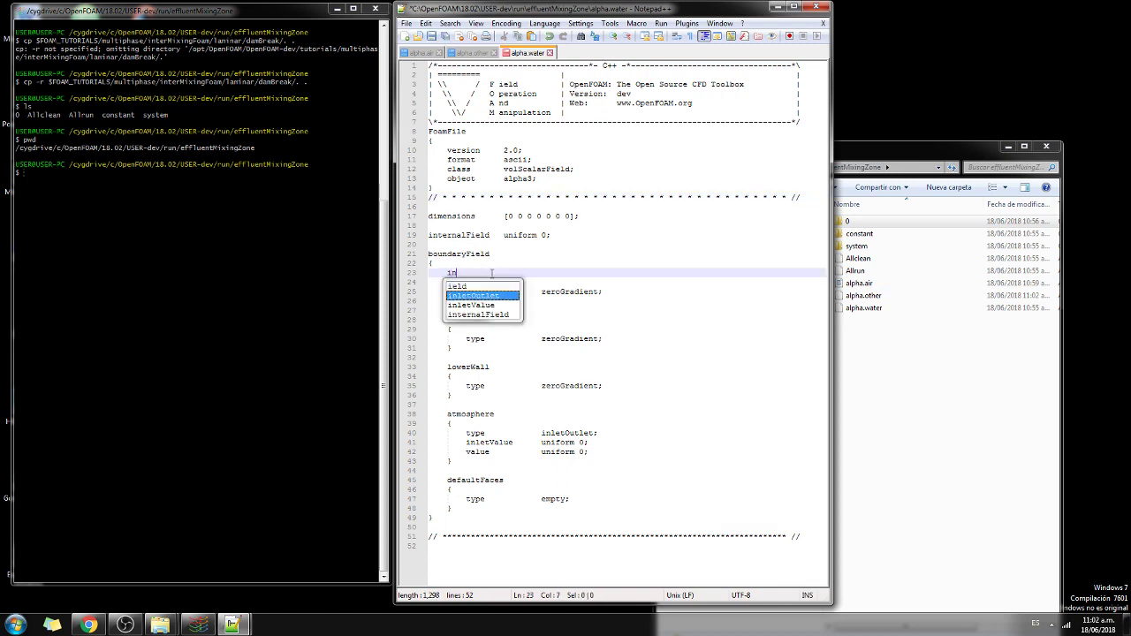
{"action": "key", "text": "BackSpace"}
{"action": "type", "text": "let"}
{"action": "key", "text": "Escape"}
{"action": "key", "text": "Down"}
{"action": "key", "text": "Down"}
{"action": "key", "text": "Down"}
{"action": "key", "text": "Down"}
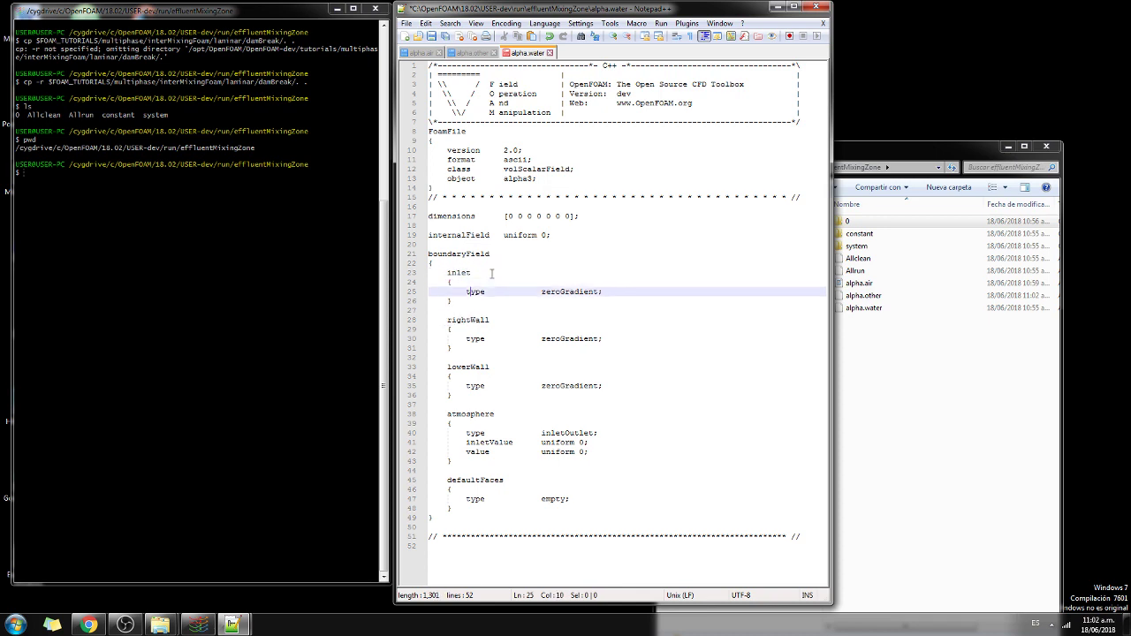
{"action": "key", "text": "Down"}
{"action": "key", "text": "End"}
{"action": "key", "text": "BackSpace"}
{"action": "key", "text": "BackSpace"}
{"action": "key", "text": "BackSpace"}
{"action": "key", "text": "BackSpace"}
{"action": "key", "text": "BackSpace"}
{"action": "key", "text": "BackSpace"}
{"action": "key", "text": "BackSpace"}
{"action": "key", "text": "BackSpace"}
{"action": "key", "text": "BackSpace"}
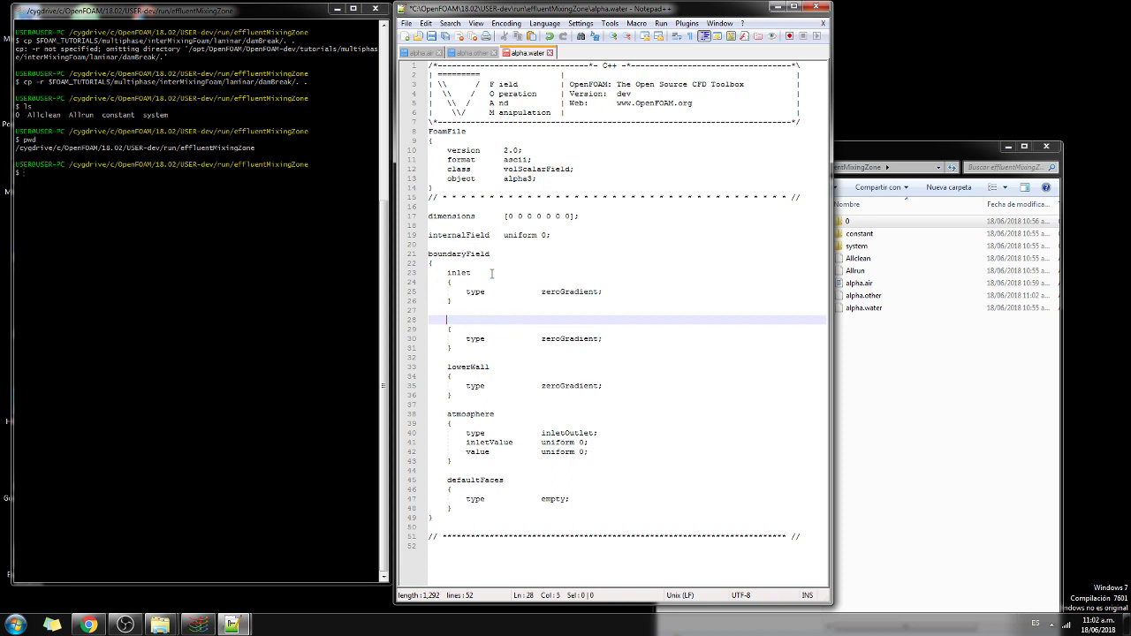
{"action": "type", "text": "outlet"}
{"action": "key", "text": "Down"}
{"action": "key", "text": "Down"}
{"action": "key", "text": "Down"}
{"action": "key", "text": "Down"}
{"action": "key", "text": "Down"}
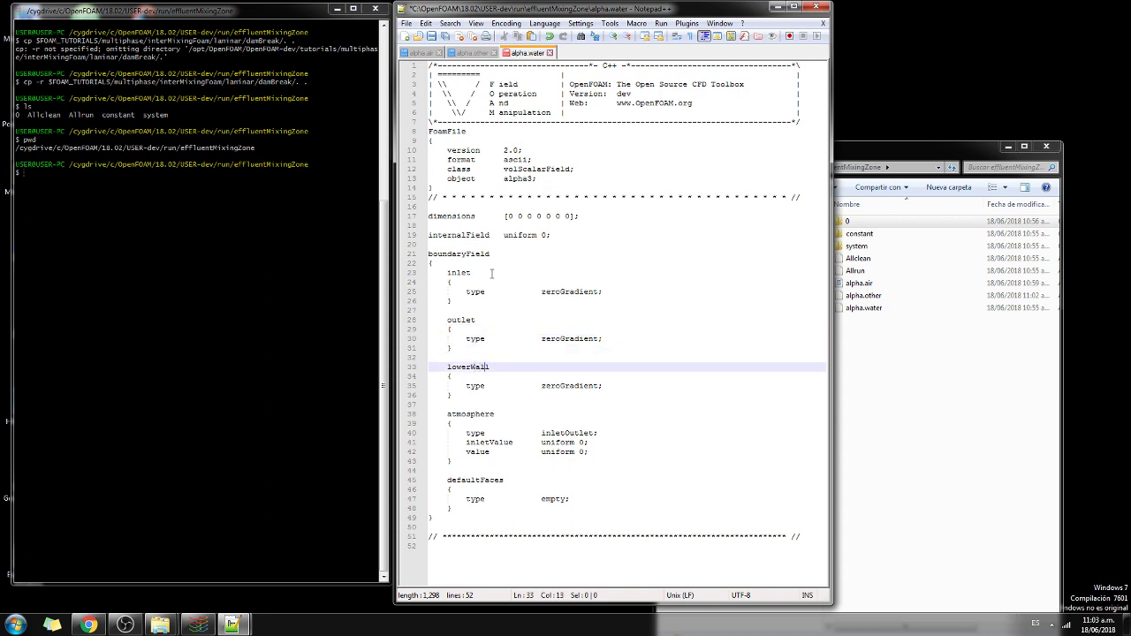
{"action": "key", "text": "BackSpace"}
{"action": "key", "text": "BackSpace"}
{"action": "key", "text": "BackSpace"}
{"action": "key", "text": "BackSpace"}
{"action": "key", "text": "BackSpace"}
{"action": "key", "text": "BackSpace"}
{"action": "key", "text": "BackSpace"}
{"action": "key", "text": "BackSpace"}
{"action": "key", "text": "BackSpace"}
{"action": "type", "text": "atm"}
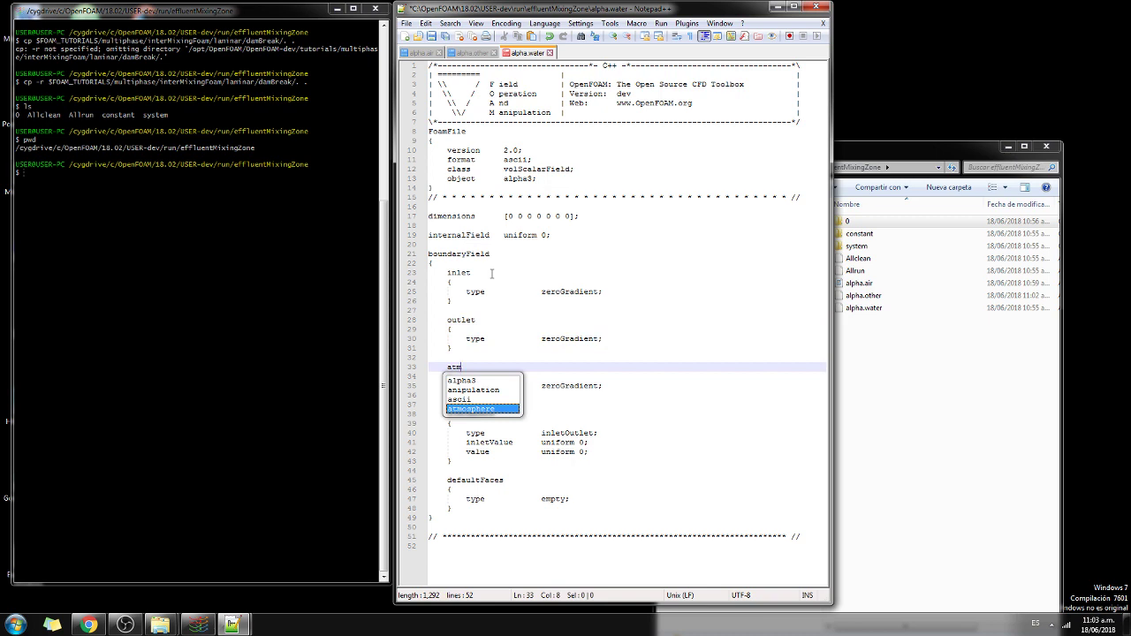
{"action": "key", "text": "BackSpace"}
{"action": "key", "text": "BackSpace"}
{"action": "key", "text": "BackSpace"}
{"action": "type", "text": "effluent"}
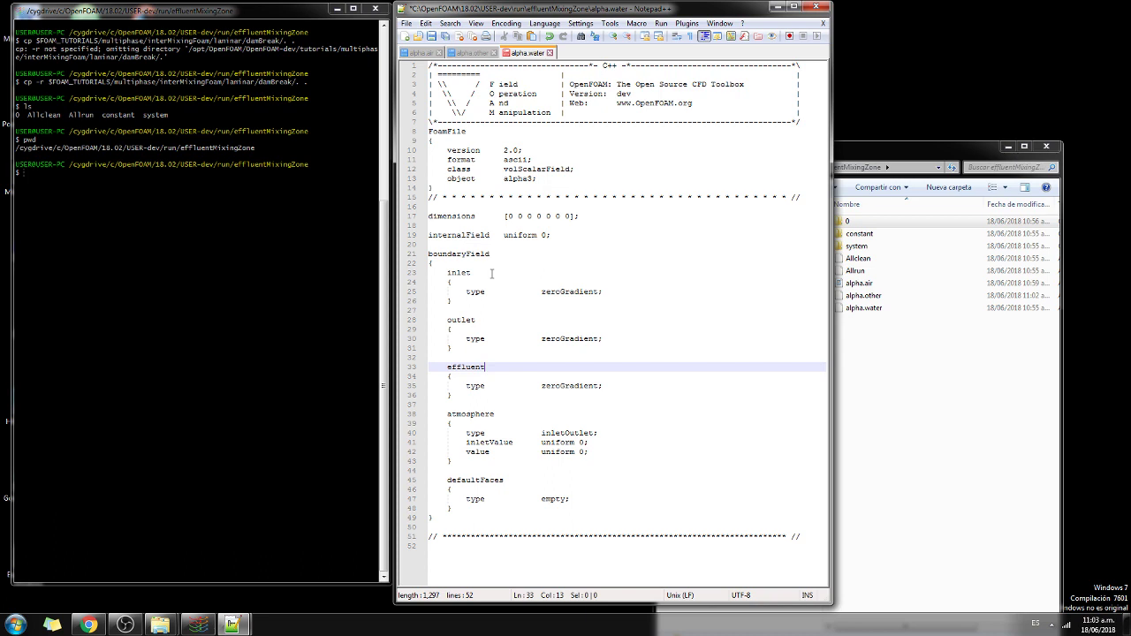
Step: Duplicate the effluent block and rename the copy modelWall
{"action": "left_click_drag", "start_coordinate": [467, 394], "coordinate": [400, 369]}
{"action": "key", "text": "ctrl+c"}
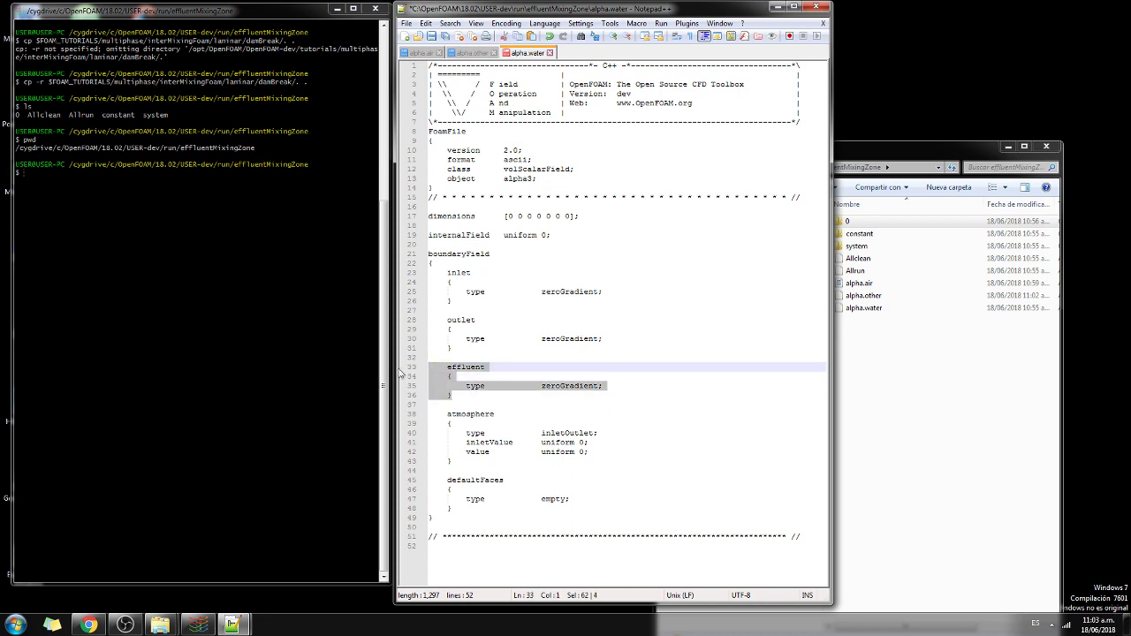
{"action": "left_click", "coordinate": [489, 397]}
{"action": "key", "text": "Return"}
{"action": "key", "text": "Return"}
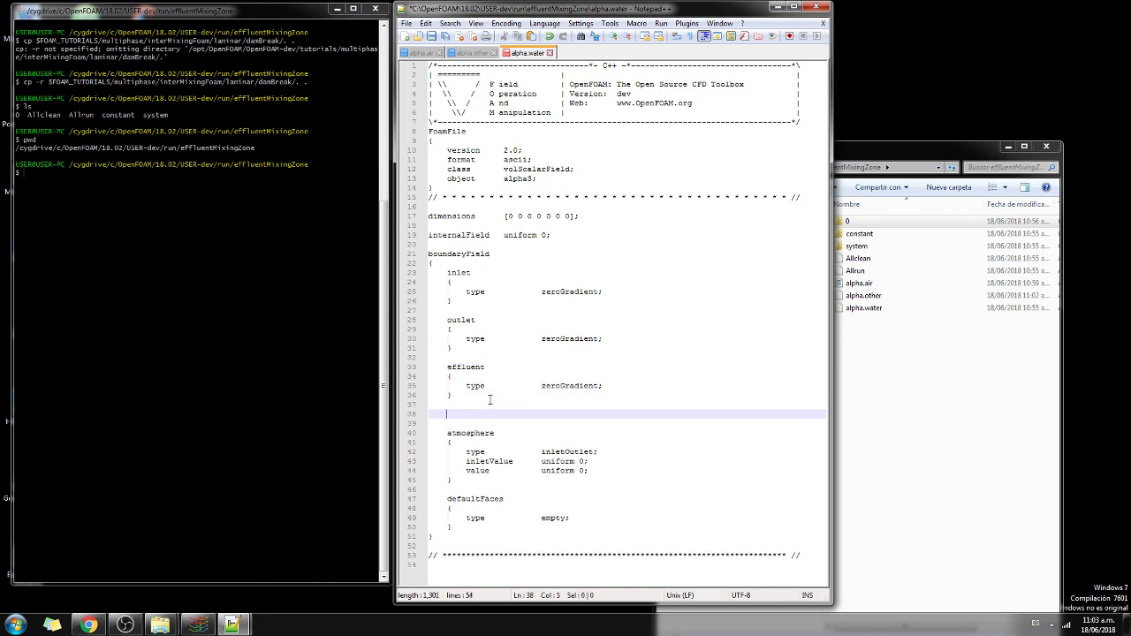
{"action": "key", "text": "ctrl+v"}
{"action": "key", "text": "Up"}
{"action": "key", "text": "Up"}
{"action": "key", "text": "Up"}
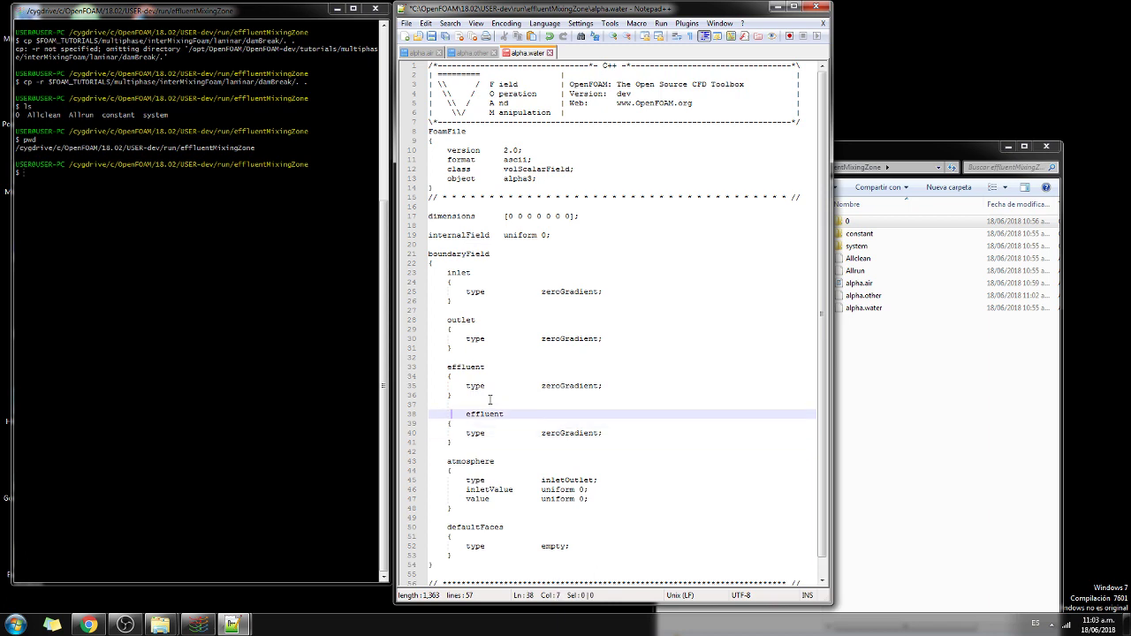
{"action": "key", "text": "BackSpace"}
{"action": "key", "text": "BackSpace"}
{"action": "key", "text": "BackSpace"}
{"action": "key", "text": "BackSpace"}
{"action": "type", "text": "modelWall"}
{"action": "key", "text": "Delete"}
{"action": "key", "text": "Delete"}
{"action": "key", "text": "Delete"}
{"action": "key", "text": "Delete"}
{"action": "key", "text": "Delete"}
{"action": "key", "text": "Delete"}
Step: Replace the inlet's zeroGradient with atmosphere's inletOutlet entries, setting inletValue and value to uniform 1
{"action": "left_click_drag", "start_coordinate": [612, 498], "coordinate": [471, 471]}
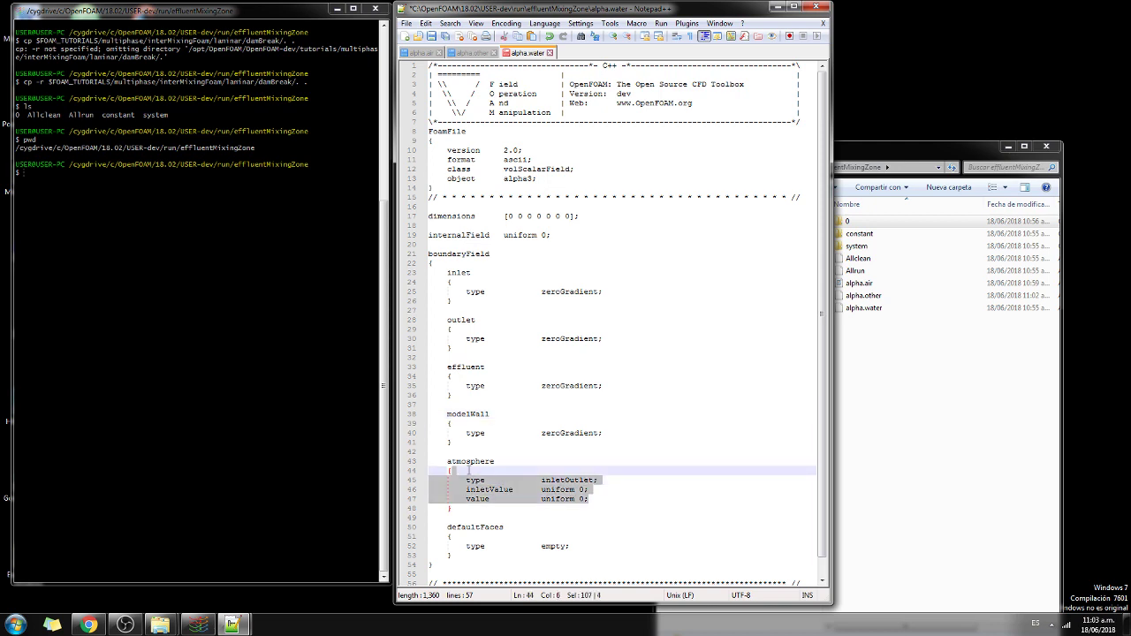
{"action": "key", "text": "ctrl+c"}
{"action": "left_click_drag", "start_coordinate": [616, 289], "coordinate": [452, 281]}
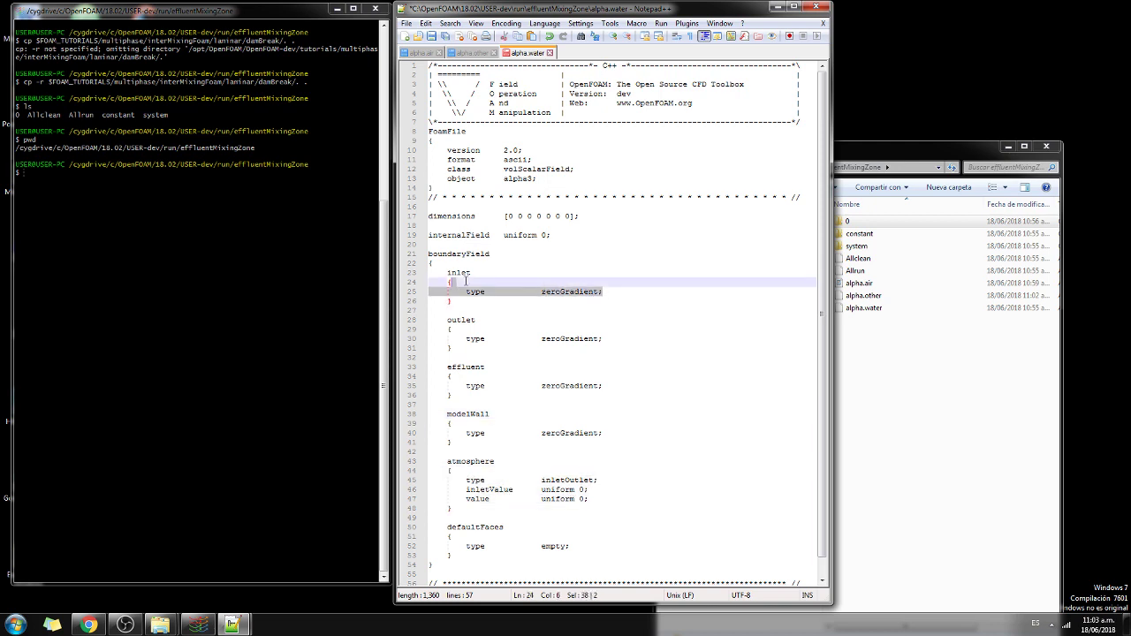
{"action": "key", "text": "ctrl+v"}
{"action": "double_click", "coordinate": [583, 301]}
{"action": "type", "text": "1"}
{"action": "left_click", "coordinate": [583, 310]}
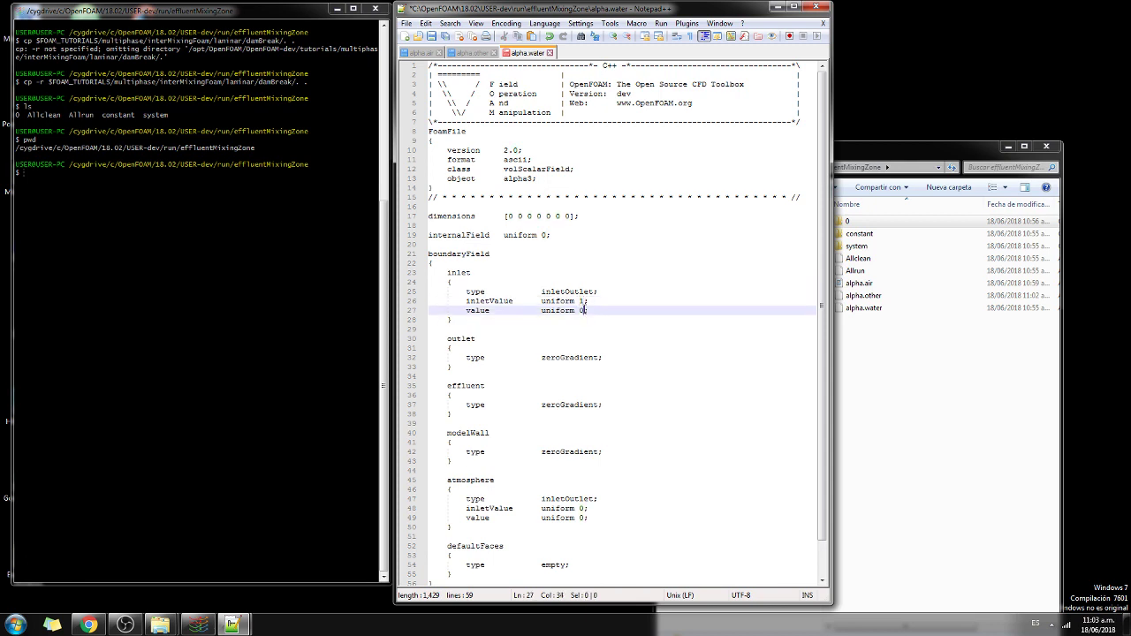
{"action": "double_click", "coordinate": [581, 310]}
{"action": "type", "text": "1"}
Step: Replace the outlet and effluent zeroGradient types with inletOutlet entries at uniform 0
{"action": "left_click", "coordinate": [621, 357]}
{"action": "key", "text": "shift+Home"}
{"action": "key", "text": "ctrl+v"}
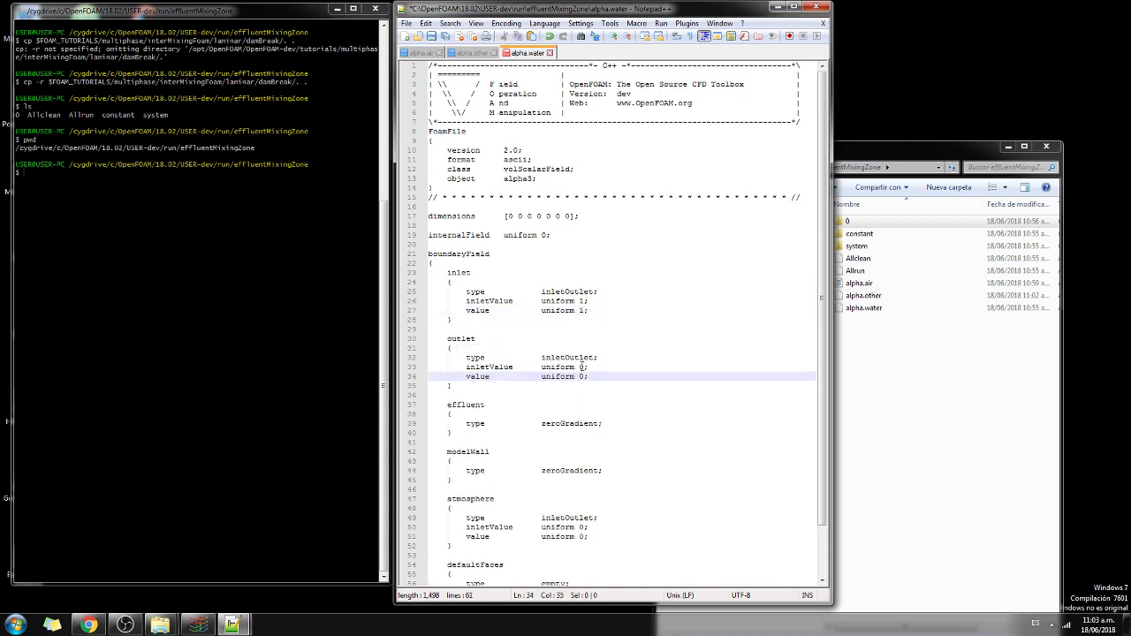
{"action": "left_click", "coordinate": [591, 422]}
{"action": "key", "text": "shift+Home"}
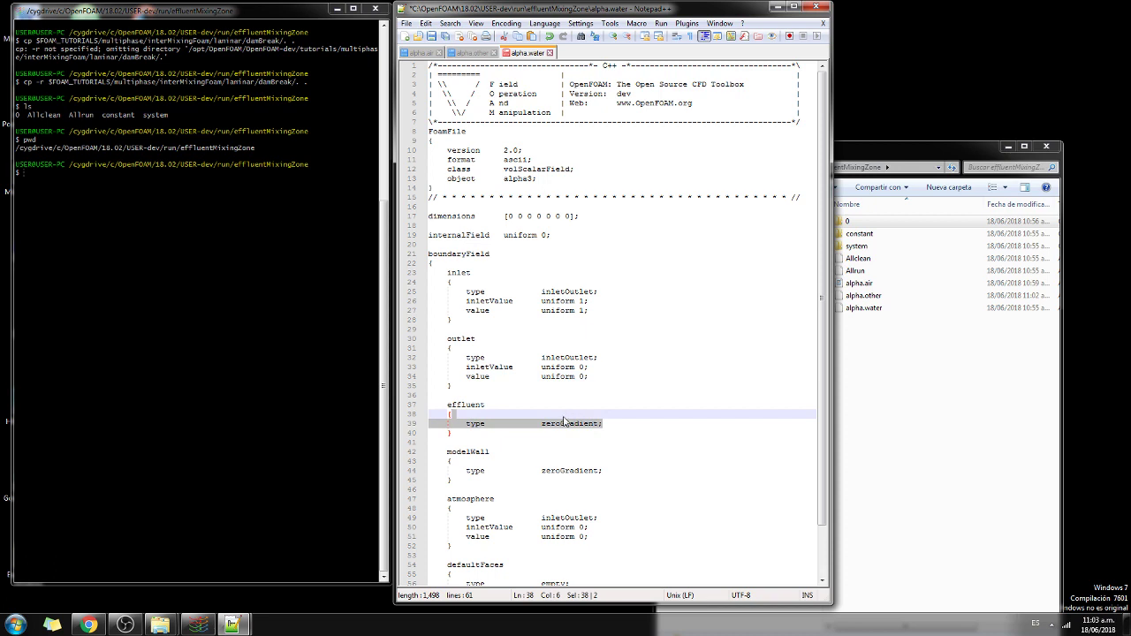
{"action": "key", "text": "ctrl+v"}
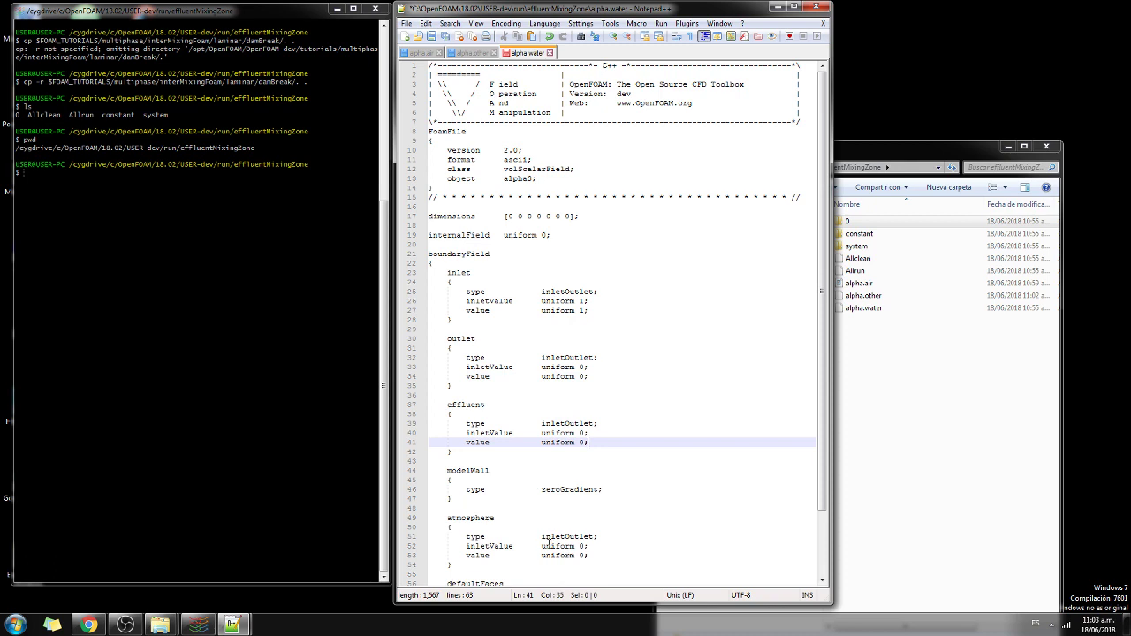
{"action": "scroll", "coordinate": [548, 541], "scroll_direction": "down", "scroll_amount": 2}
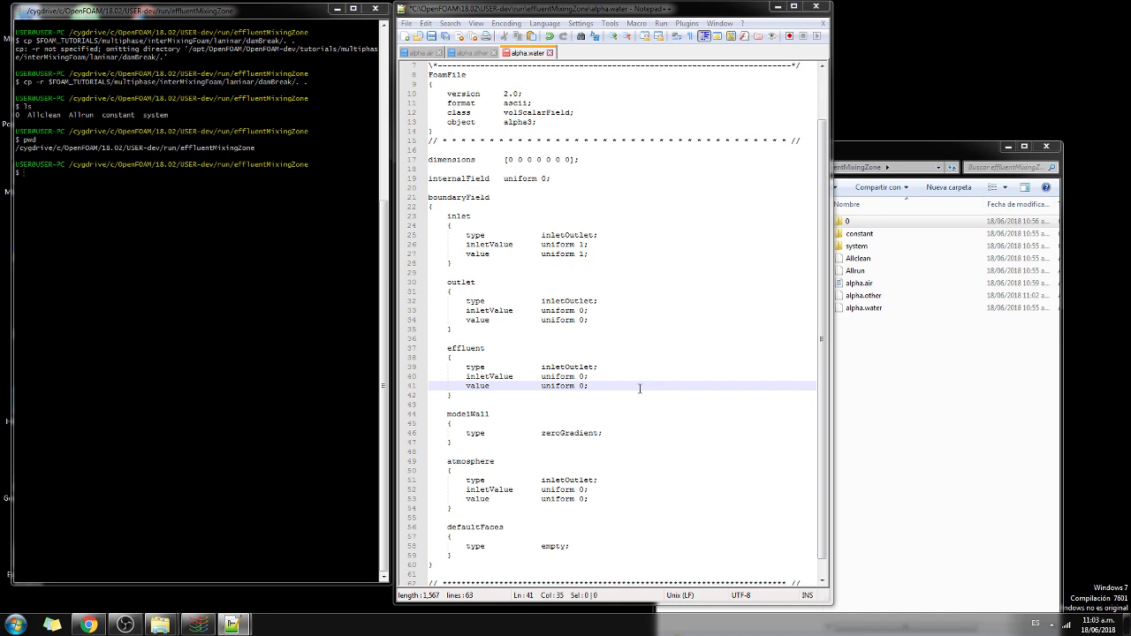
{"action": "left_click", "coordinate": [642, 340]}
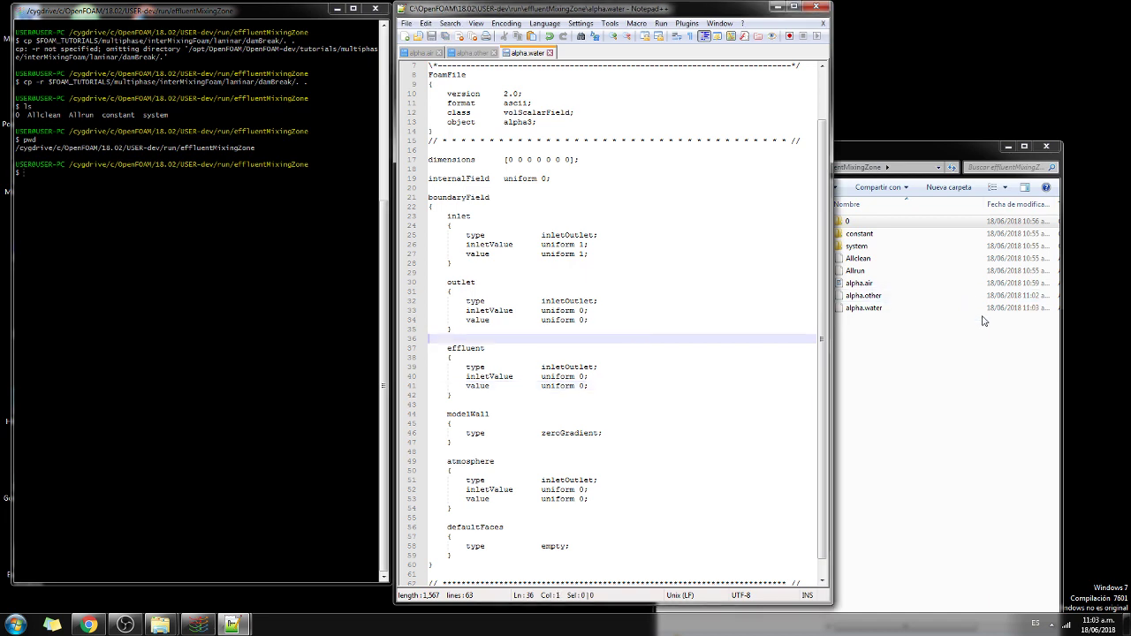
Step: Move alpha.air, alpha.other and alpha.water into folder 0
{"action": "left_click", "coordinate": [961, 375]}
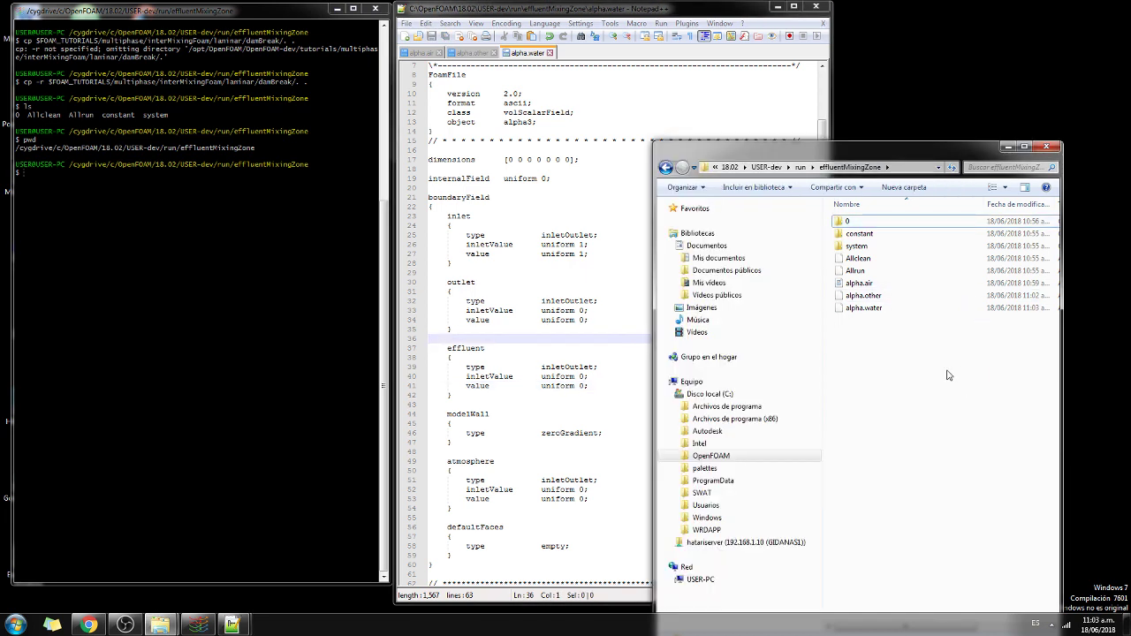
{"action": "left_click", "coordinate": [859, 284]}
{"action": "key", "text": "shift+Down"}
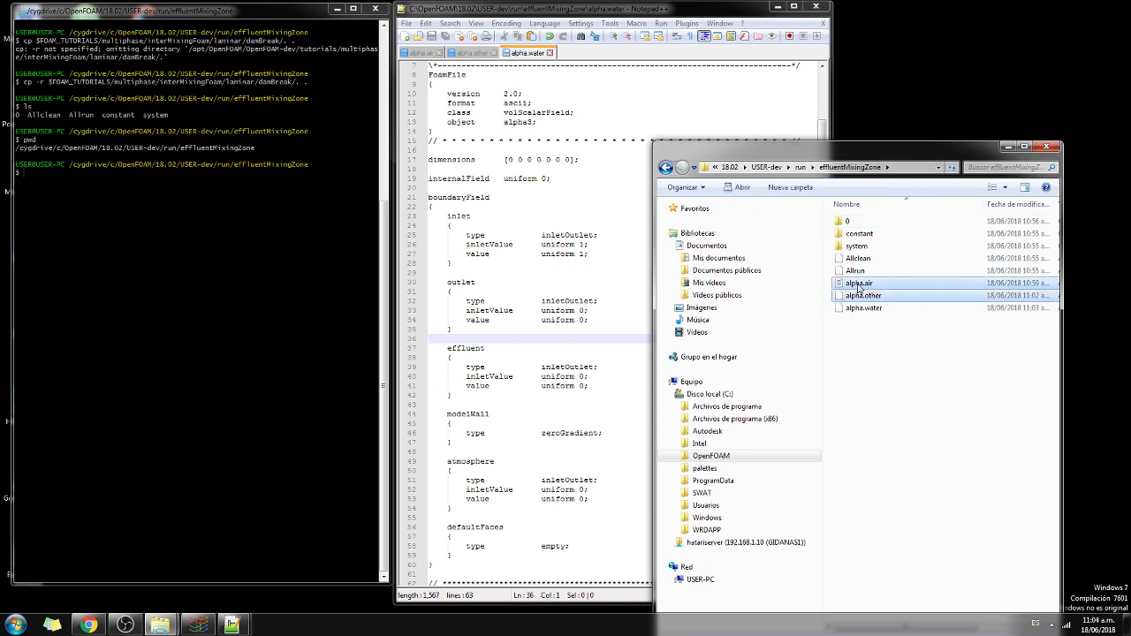
{"action": "key", "text": "shift+Down"}
{"action": "left_click_drag", "start_coordinate": [857, 287], "coordinate": [848, 222]}
Step: Open folder 0 and drag the U file onto Notepad++
{"action": "double_click", "coordinate": [848, 223]}
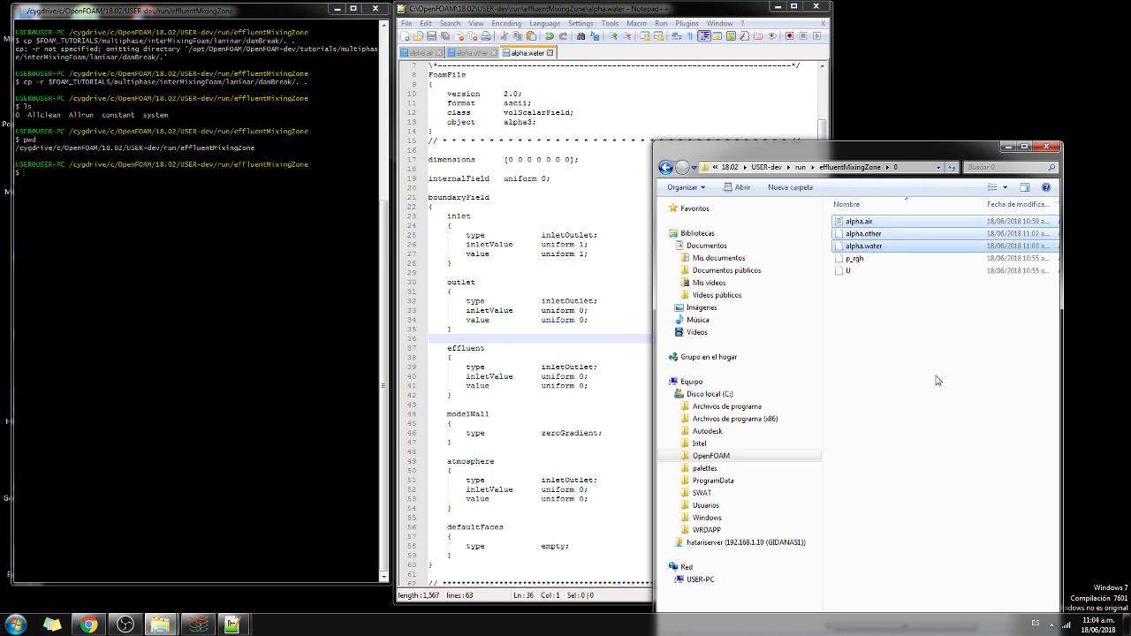
{"action": "left_click", "coordinate": [859, 276]}
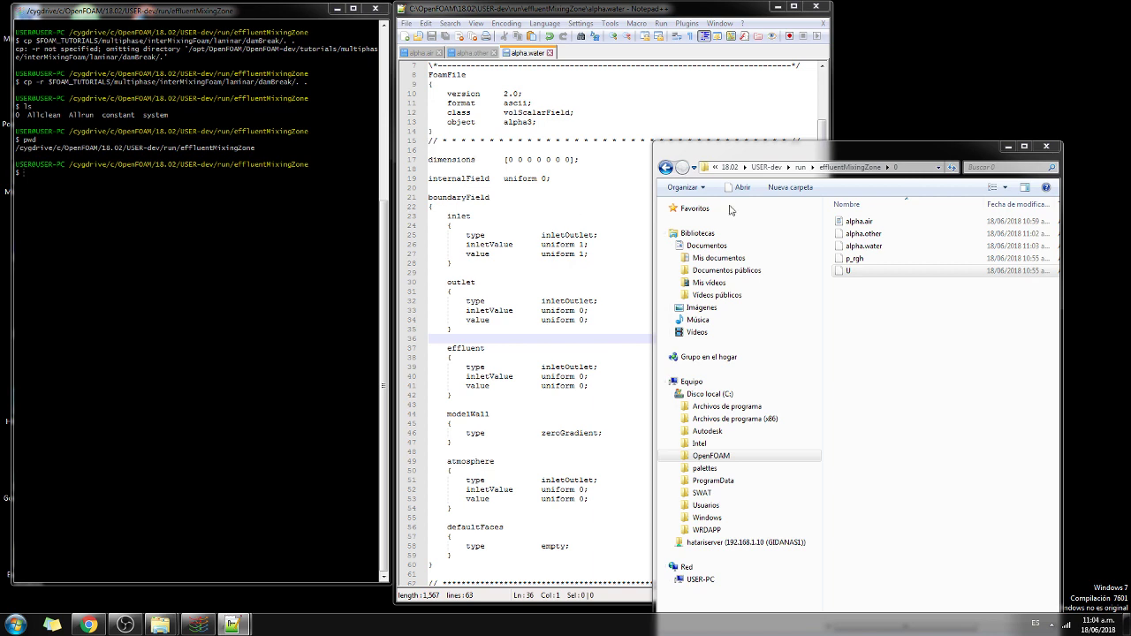
{"action": "left_click_drag", "start_coordinate": [858, 270], "coordinate": [636, 132]}
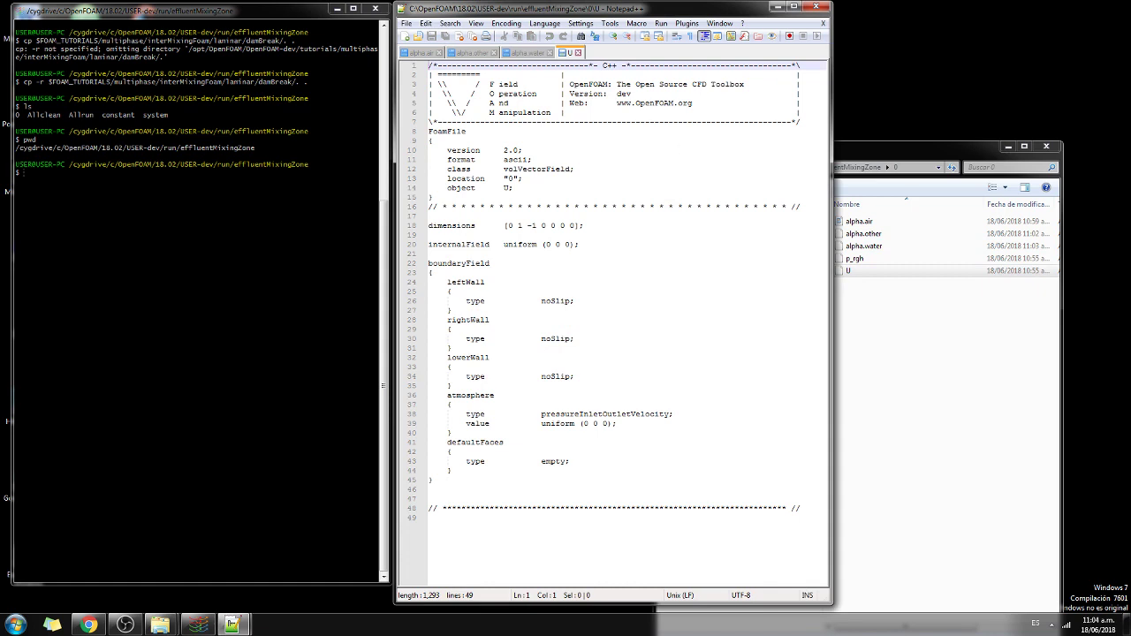
Step: Set U's internalField to uniform (0 0.05 0)
{"action": "left_click", "coordinate": [556, 244]}
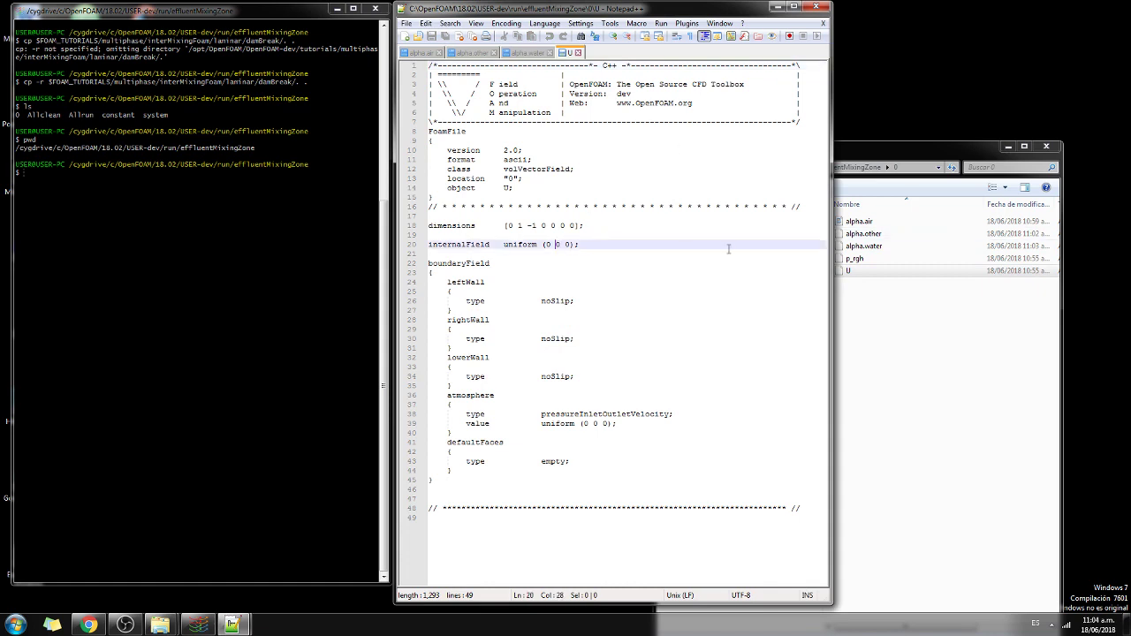
{"action": "type", "text": "0."}
{"action": "key", "text": "Delete"}
{"action": "type", "text": "5"}
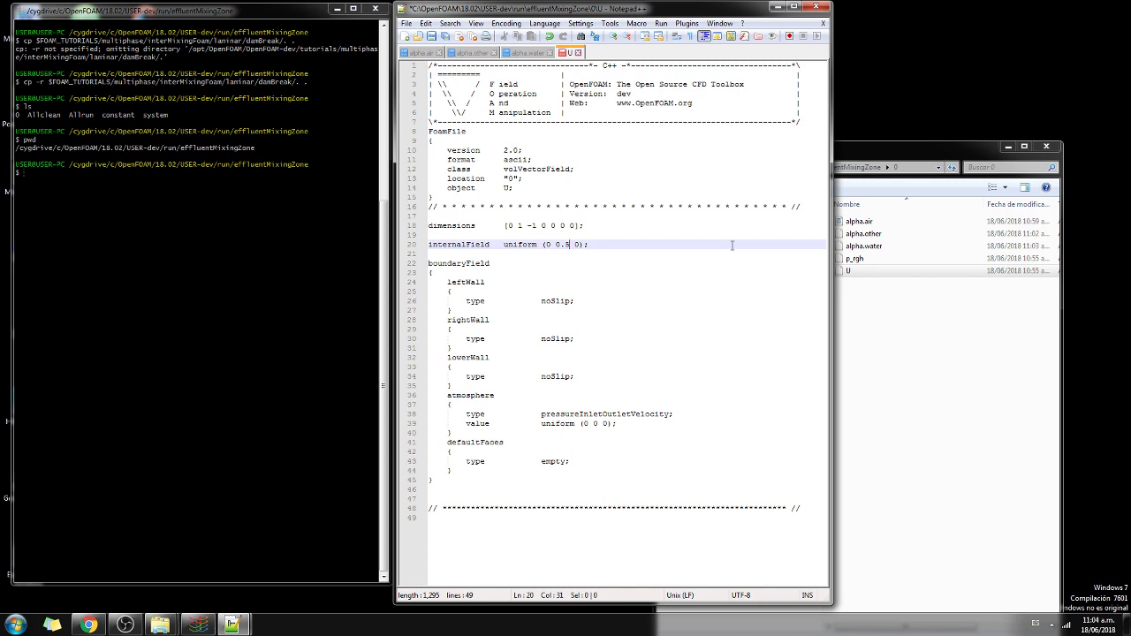
{"action": "type", "text": "0"}
Step: Change leftWall's type from noSlip to fixedValue and add a value uniform () line
{"action": "key", "text": "Down"}
{"action": "key", "text": "Down"}
{"action": "key", "text": "Down"}
{"action": "key", "text": "Down"}
{"action": "key", "text": "Down"}
{"action": "key", "text": "Down"}
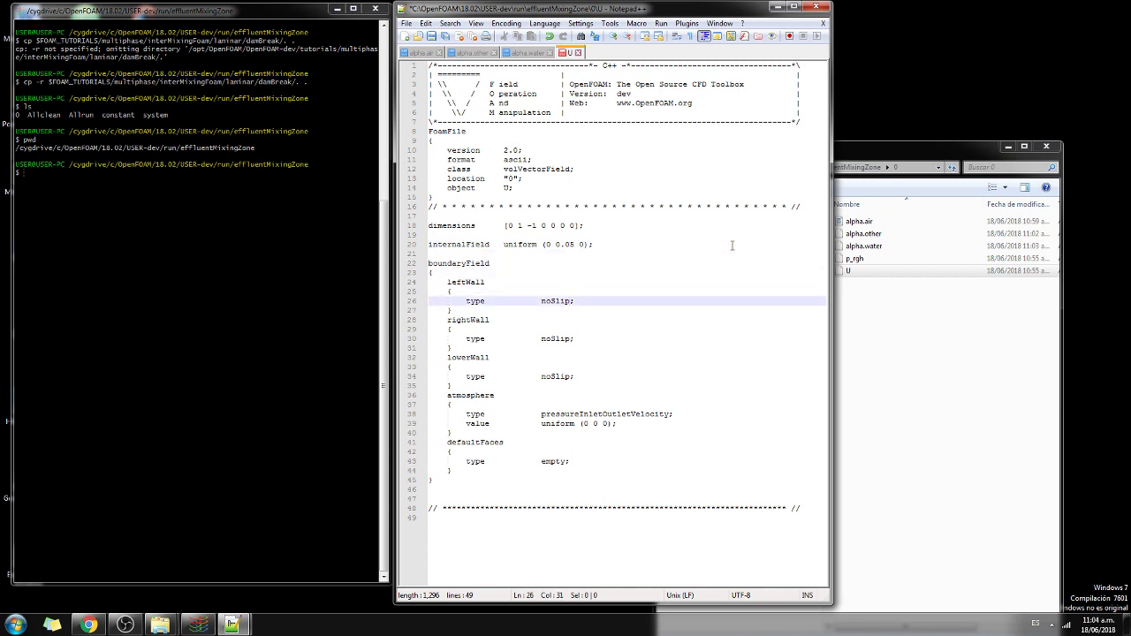
{"action": "key", "text": "BackSpace"}
{"action": "key", "text": "BackSpace"}
{"action": "key", "text": "BackSpace"}
{"action": "key", "text": "BackSpace"}
{"action": "key", "text": "BackSpace"}
{"action": "key", "text": "BackSpace"}
{"action": "type", "text": "fixedValue"}
{"action": "key", "text": "Return"}
{"action": "type", "text": "value"}
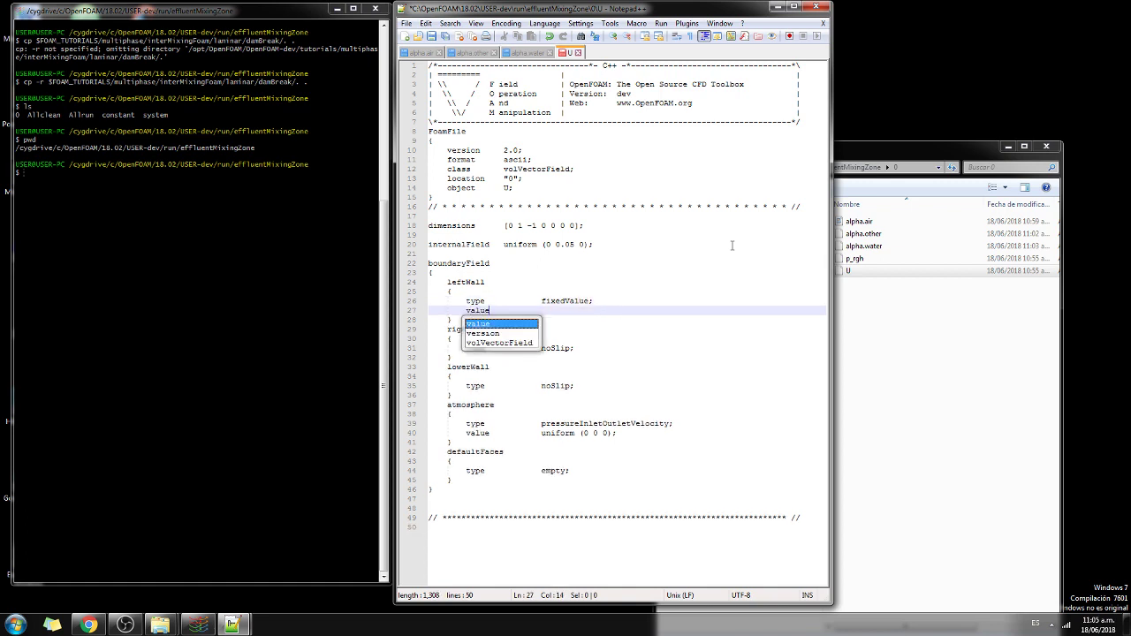
{"action": "key", "text": "Tab"}
{"action": "key", "text": "Tab"}
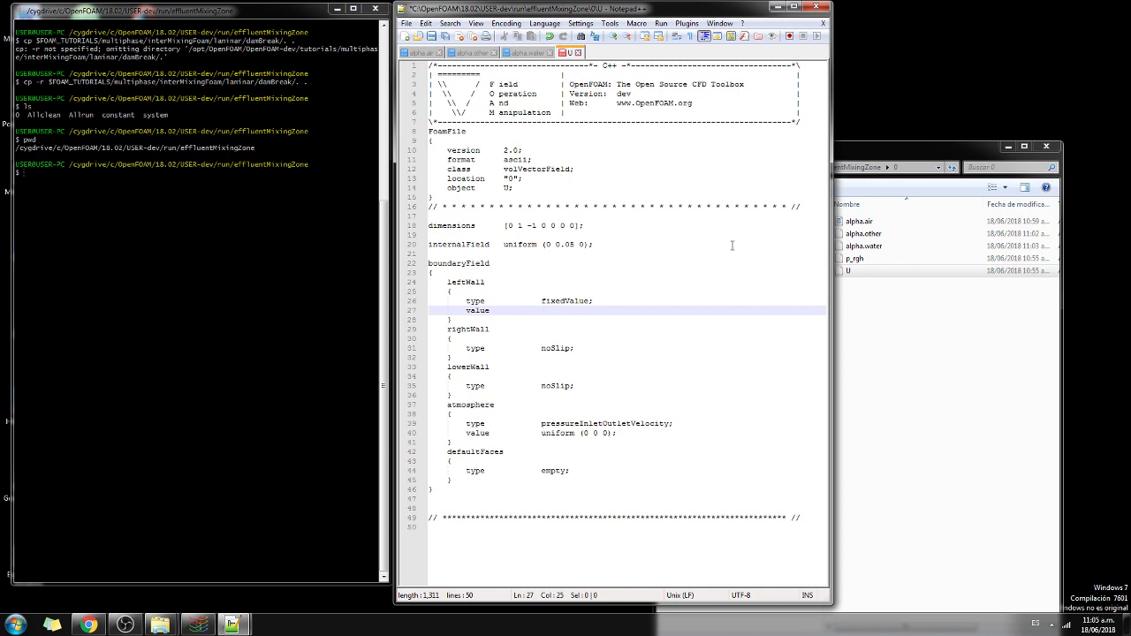
{"action": "type", "text": "unifo"}
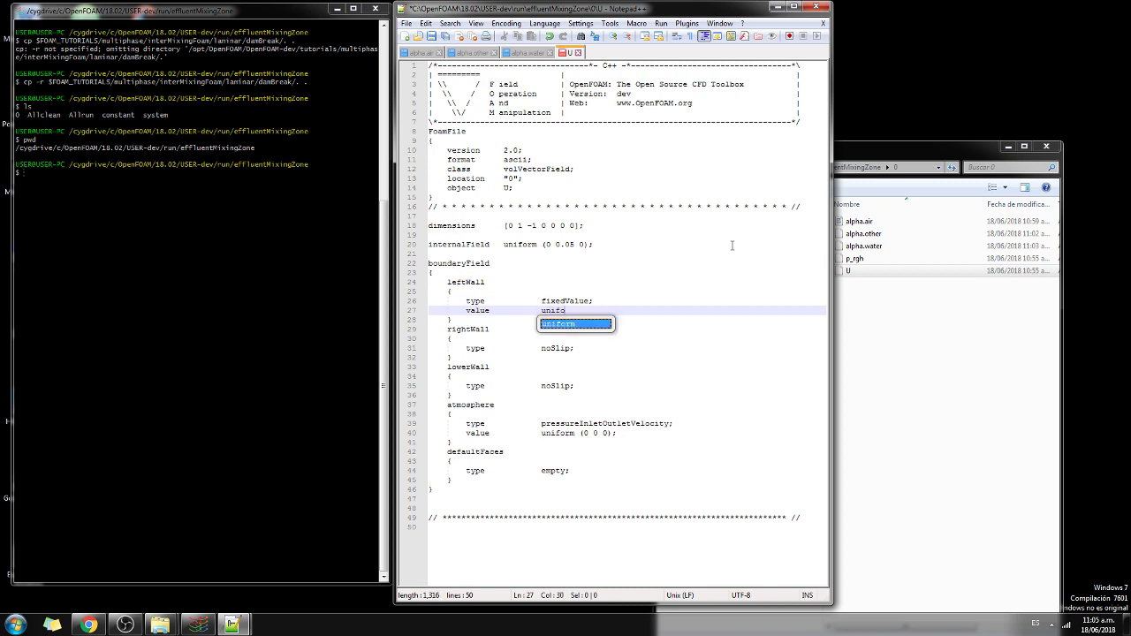
{"action": "type", "text": "rm ()"}
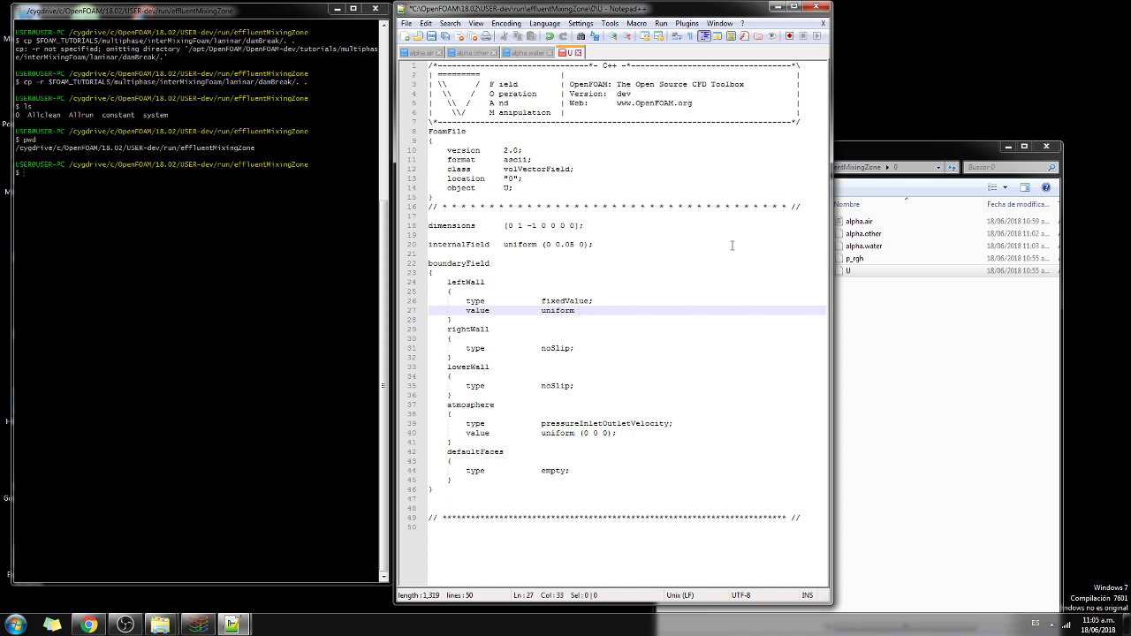
Step: Fill leftWall's value with the copied vector (0 0.05 0) and select leftWall for renaming to inlet
{"action": "left_click_drag", "start_coordinate": [543, 245], "coordinate": [612, 245]}
{"action": "key", "text": "ctrl+c"}
{"action": "left_click", "coordinate": [617, 310]}
{"action": "key", "text": "ctrl+v"}
{"action": "left_click_drag", "start_coordinate": [448, 283], "coordinate": [486, 283]}
Step: Rename U's first three patches to inlet, outlet and effluent
{"action": "type", "text": "inlet"}
{"action": "key", "text": "Down"}
{"action": "key", "text": "Down"}
{"action": "key", "text": "Down"}
{"action": "key", "text": "Down"}
{"action": "key", "text": "Down"}
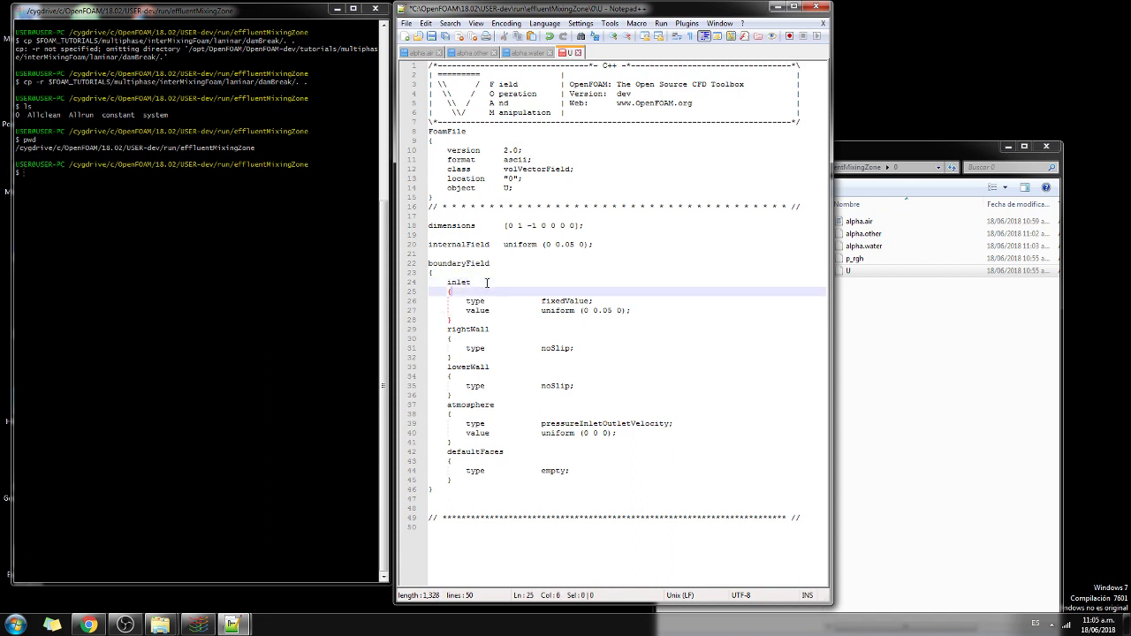
{"action": "key", "text": "BackSpace"}
{"action": "key", "text": "BackSpace"}
{"action": "key", "text": "BackSpace"}
{"action": "key", "text": "BackSpace"}
{"action": "key", "text": "BackSpace"}
{"action": "key", "text": "BackSpace"}
{"action": "key", "text": "BackSpace"}
{"action": "key", "text": "BackSpace"}
{"action": "key", "text": "BackSpace"}
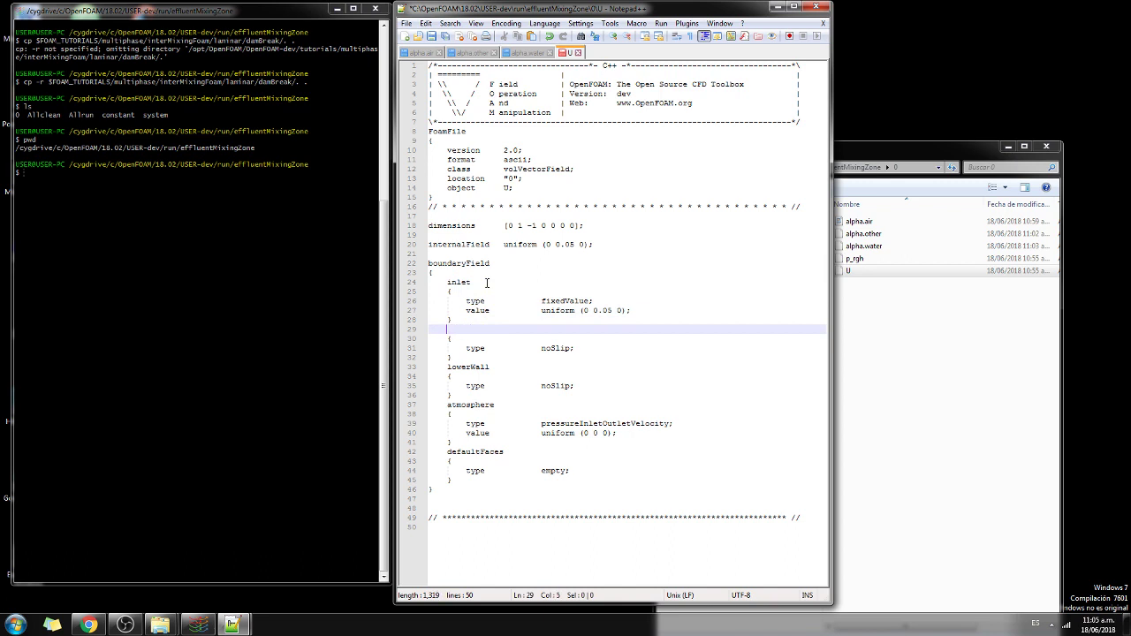
{"action": "type", "text": "outlet"}
{"action": "key", "text": "Down"}
{"action": "key", "text": "Down"}
{"action": "key", "text": "Down"}
{"action": "key", "text": "Down"}
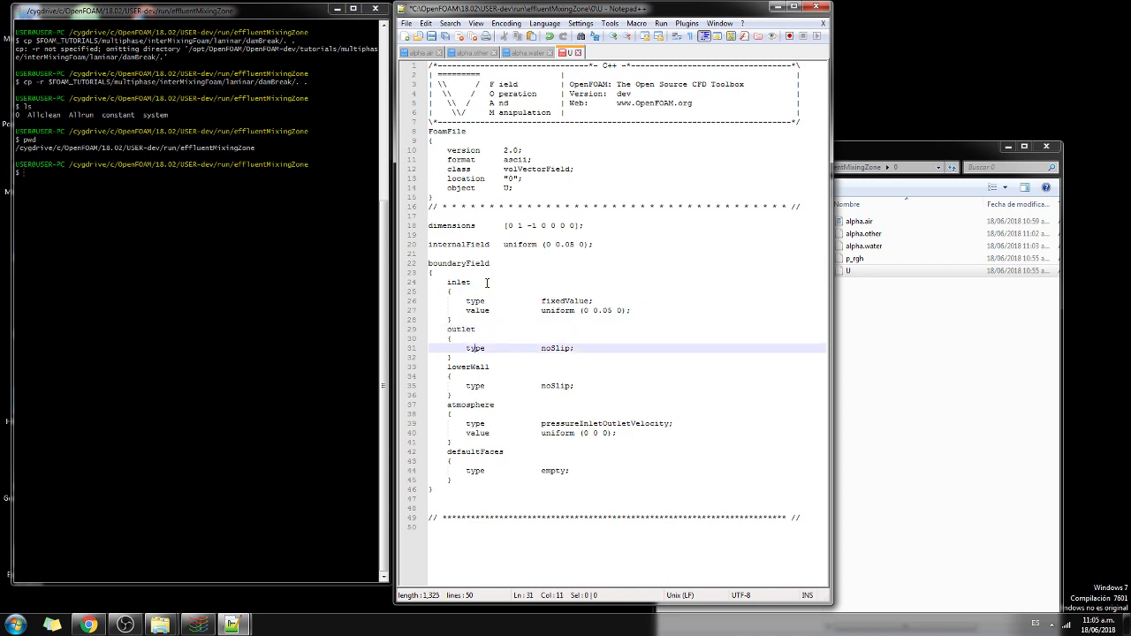
{"action": "key", "text": "Right"}
{"action": "key", "text": "BackSpace"}
{"action": "key", "text": "BackSpace"}
{"action": "key", "text": "BackSpace"}
{"action": "key", "text": "BackSpace"}
{"action": "key", "text": "BackSpace"}
{"action": "key", "text": "BackSpace"}
{"action": "key", "text": "BackSpace"}
{"action": "key", "text": "BackSpace"}
{"action": "key", "text": "BackSpace"}
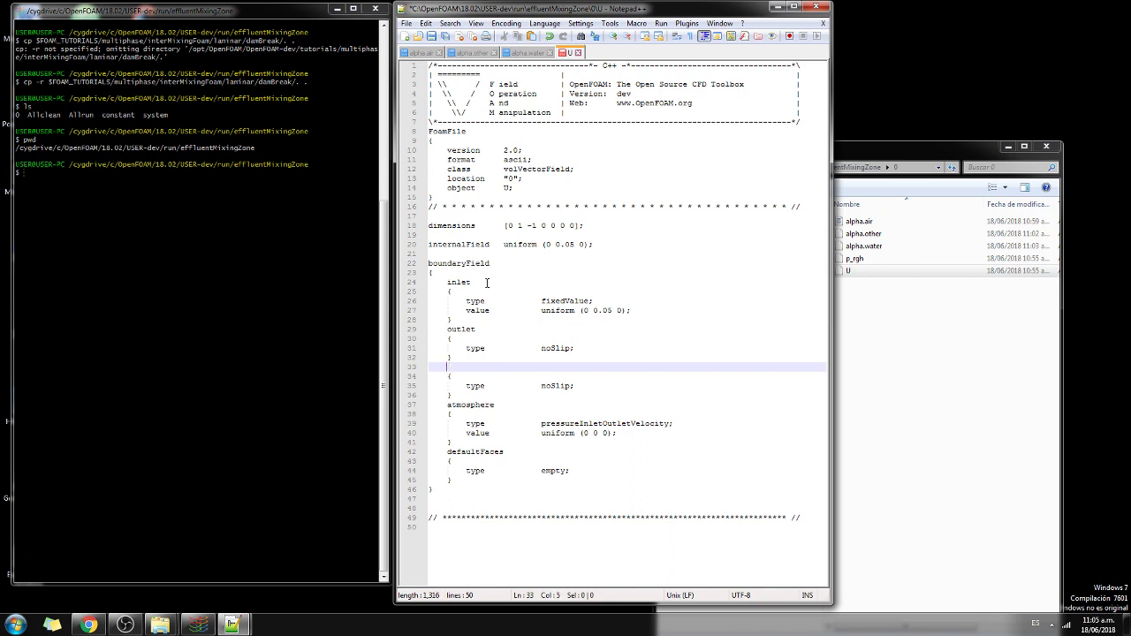
{"action": "type", "text": "effluent"}
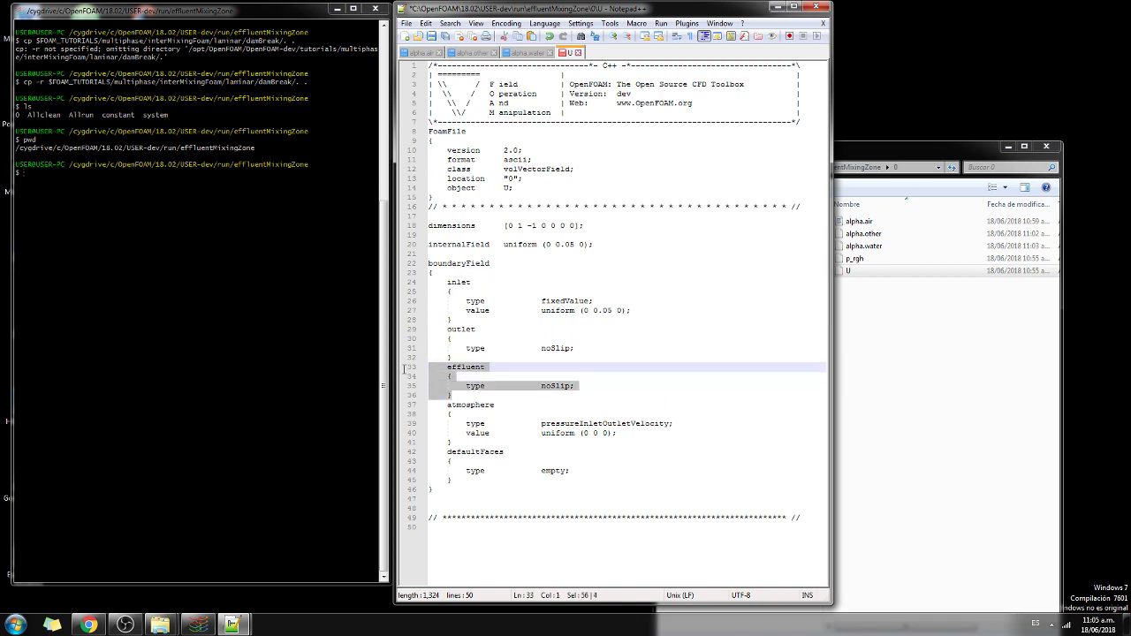
Step: Paste a copy of the effluent block below it and rename the copy modelWall
{"action": "left_click", "coordinate": [480, 395]}
{"action": "key", "text": "Return"}
{"action": "key", "text": "ctrl+v"}
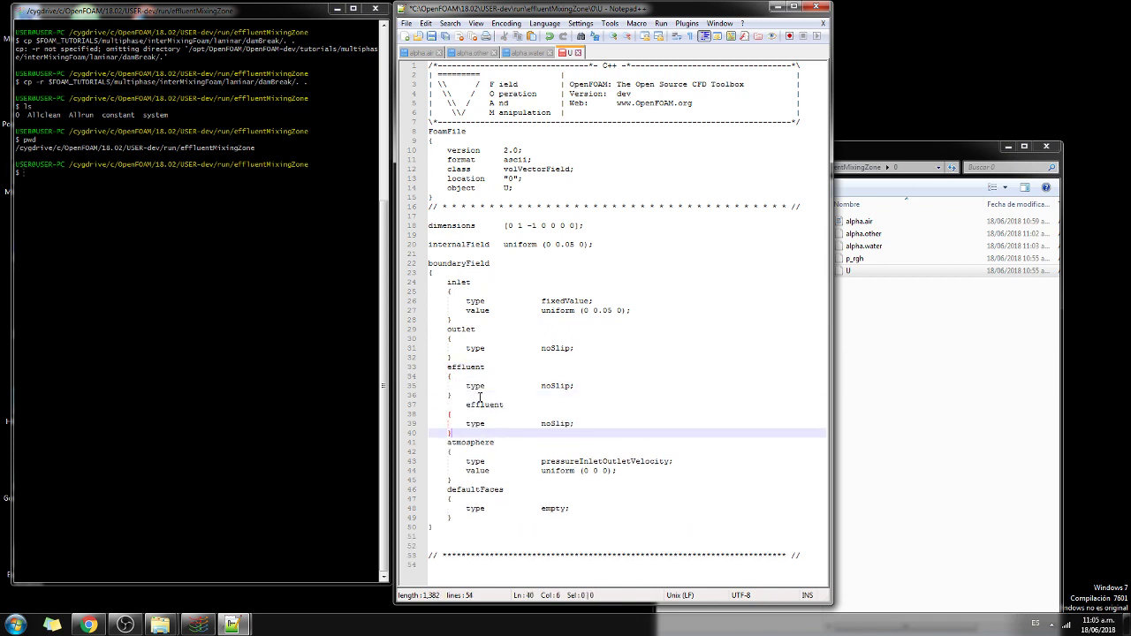
{"action": "key", "text": "Up"}
{"action": "key", "text": "Up"}
{"action": "key", "text": "Up"}
{"action": "type", "text": "modelWall"}
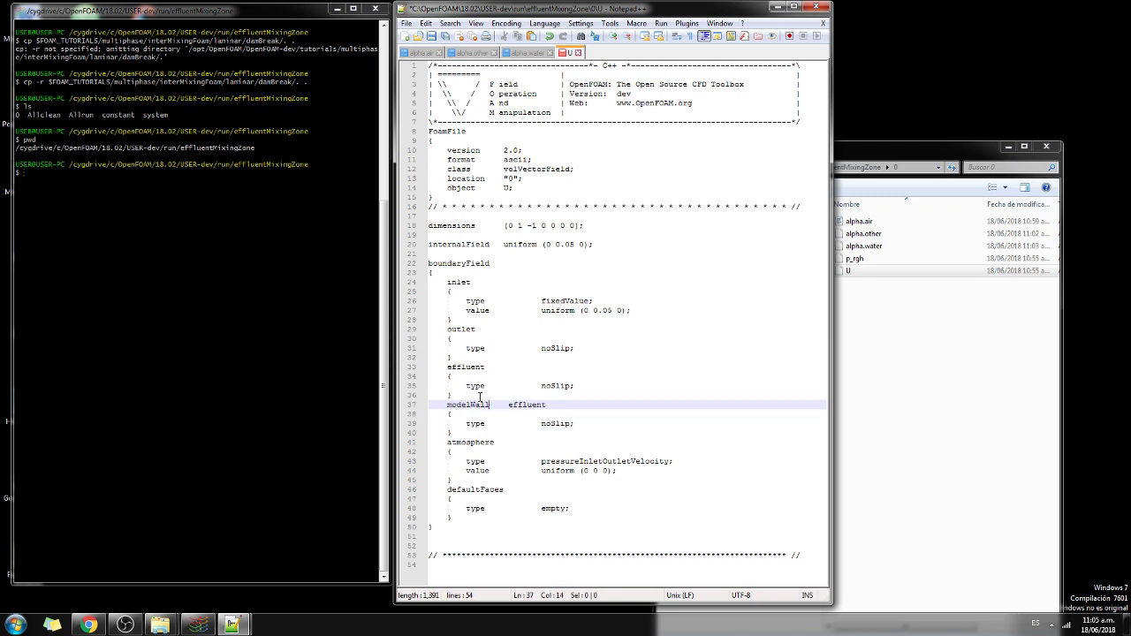
{"action": "key", "text": "Delete"}
{"action": "key", "text": "Delete"}
{"action": "key", "text": "Delete"}
{"action": "key", "text": "Delete"}
{"action": "key", "text": "Delete"}
{"action": "key", "text": "Delete"}
{"action": "key", "text": "Delete"}
{"action": "key", "text": "Delete"}
{"action": "left_click_drag", "start_coordinate": [540, 347], "coordinate": [570, 351]}
Step: Set outlet's type to zeroGradient and effluent's type to flowRateInletVelocity
{"action": "type", "text": "zero"}
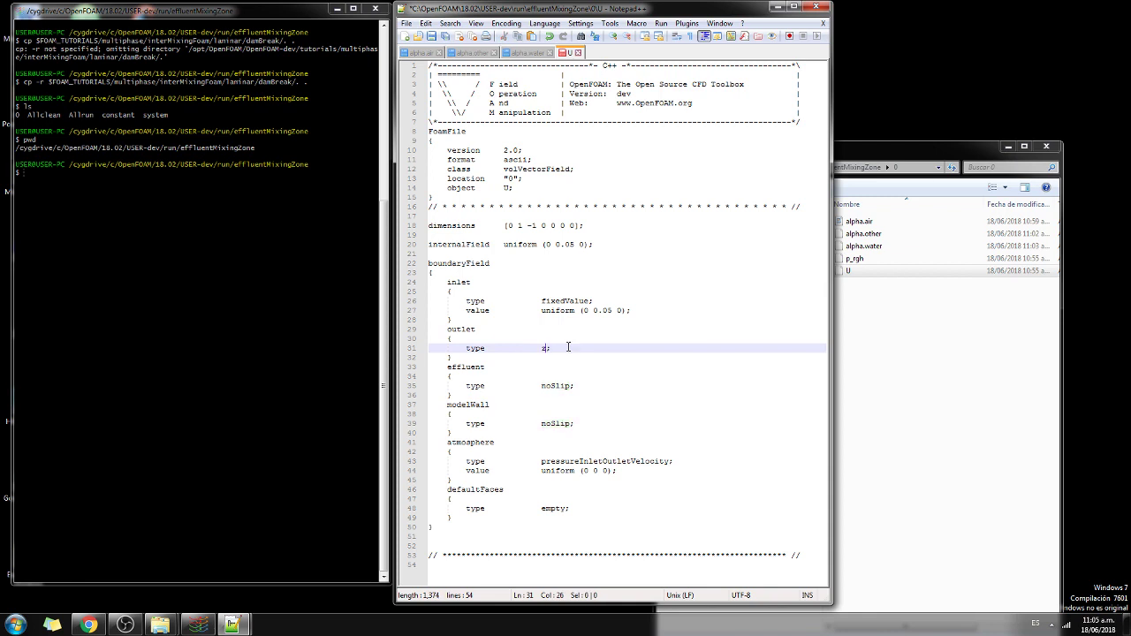
{"action": "type", "text": "Gradient"}
{"action": "key", "text": "Down"}
{"action": "key", "text": "Down"}
{"action": "key", "text": "Down"}
{"action": "key", "text": "Down"}
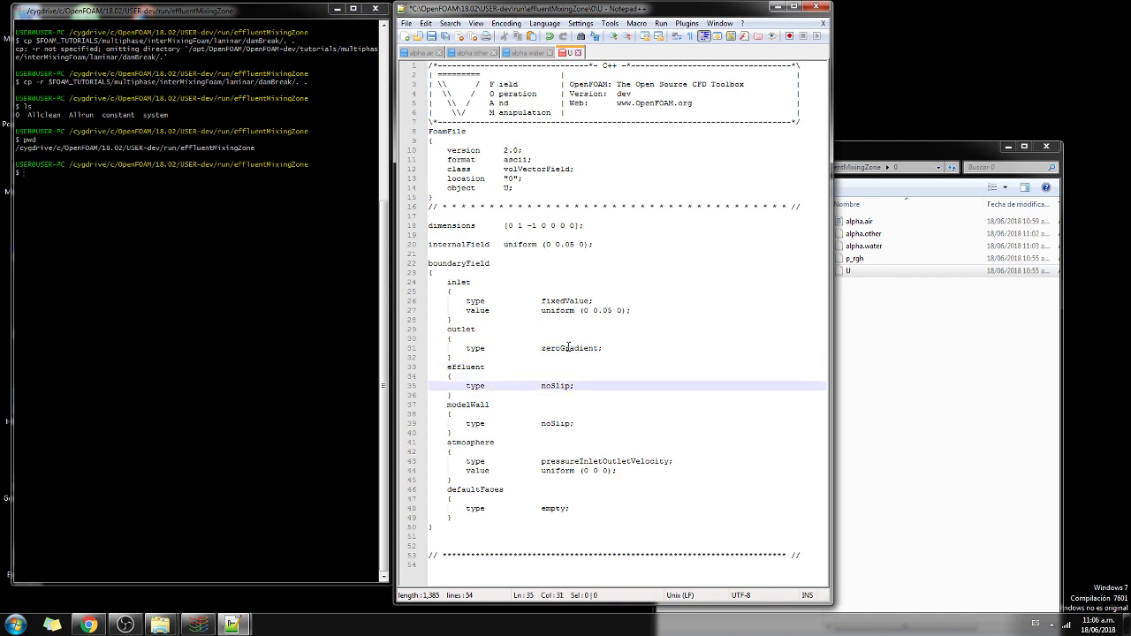
{"action": "key", "text": "BackSpace"}
{"action": "key", "text": "BackSpace"}
{"action": "key", "text": "BackSpace"}
{"action": "key", "text": "BackSpace"}
{"action": "key", "text": "BackSpace"}
{"action": "key", "text": "BackSpace"}
{"action": "type", "text": "flowTa"}
{"action": "key", "text": "BackSpace"}
{"action": "type", "text": "RateInletVelocity"}
Step: Add 'volumetricFlowRate constant 0.04;' and 'value uniform (0 0 0)' lines to the effluent patch
{"action": "key", "text": "Return"}
{"action": "type", "text": "c"}
{"action": "key", "text": "BackSpace"}
{"action": "type", "text": "vo"}
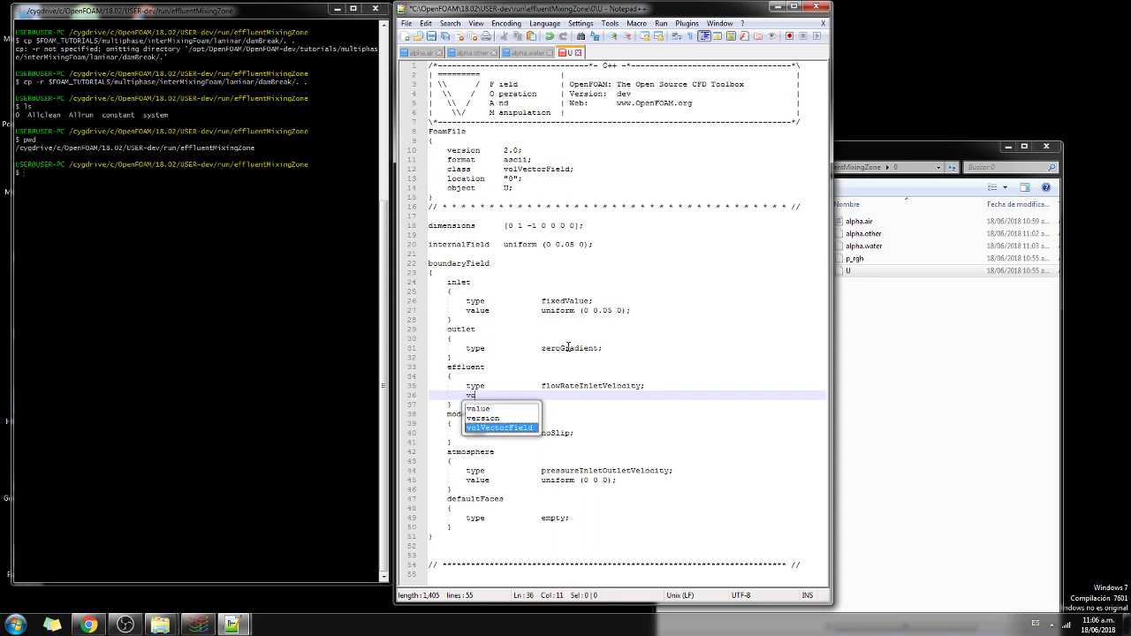
{"action": "type", "text": "lumetric"}
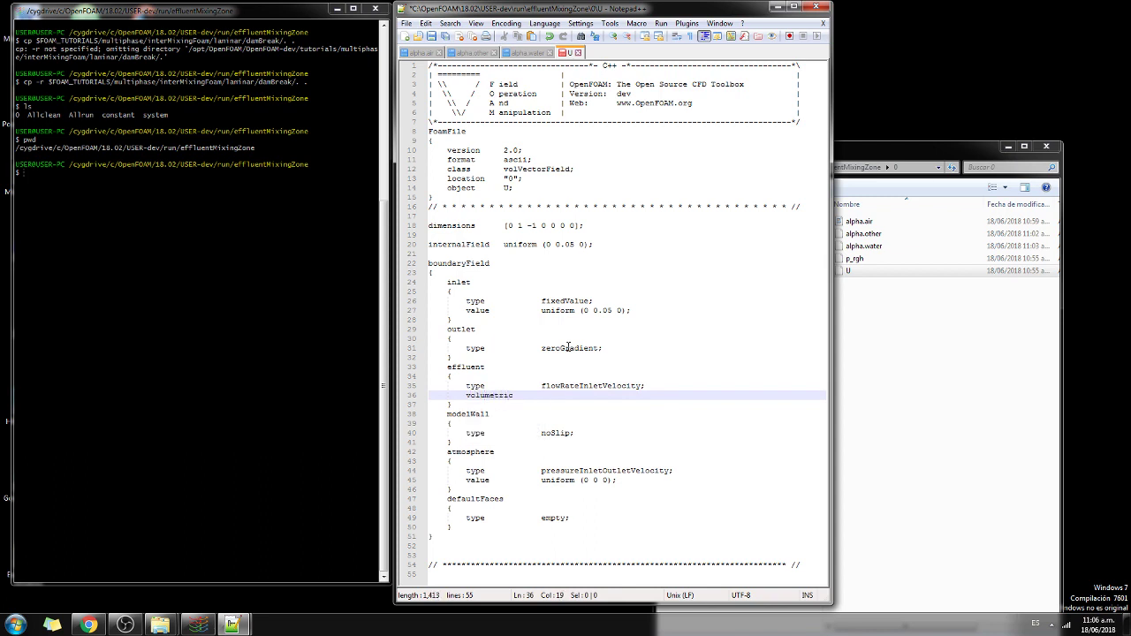
{"action": "type", "text": "FlowRate  constant 0.04;"}
{"action": "key", "text": "Return"}
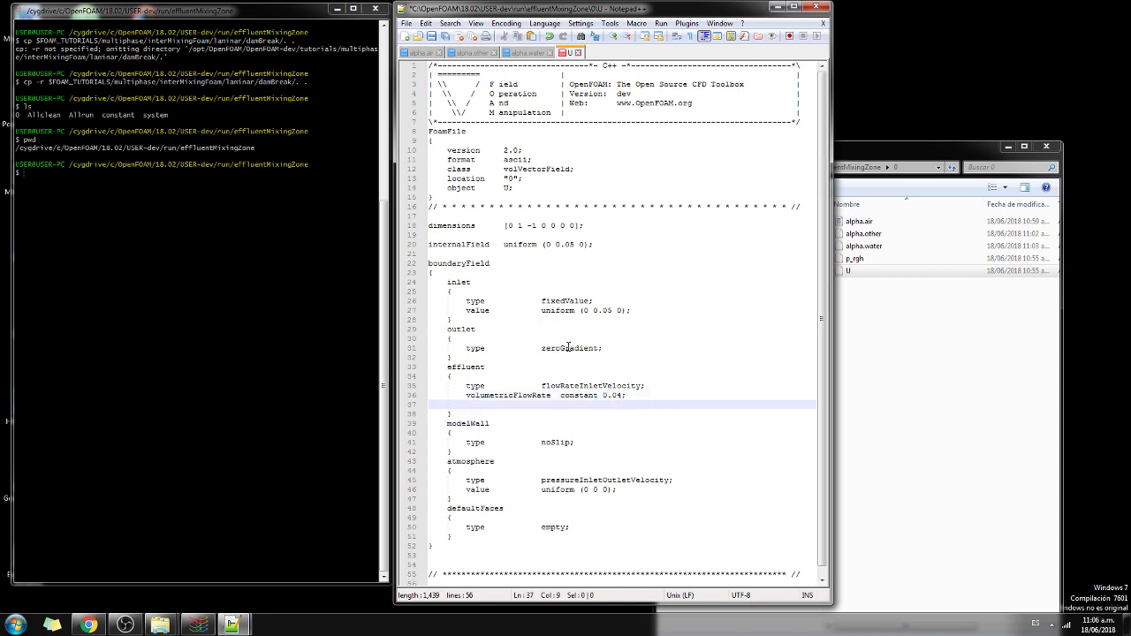
{"action": "type", "text": "value"}
{"action": "key", "text": "Tab"}
{"action": "key", "text": "Tab"}
{"action": "type", "text": "uniform ("}
{"action": "key", "text": "Down"}
{"action": "key", "text": "Home"}
{"action": "key", "text": "Left"}
{"action": "type", "text": "0 0 0"}
{"action": "key", "text": "BackSpace"}
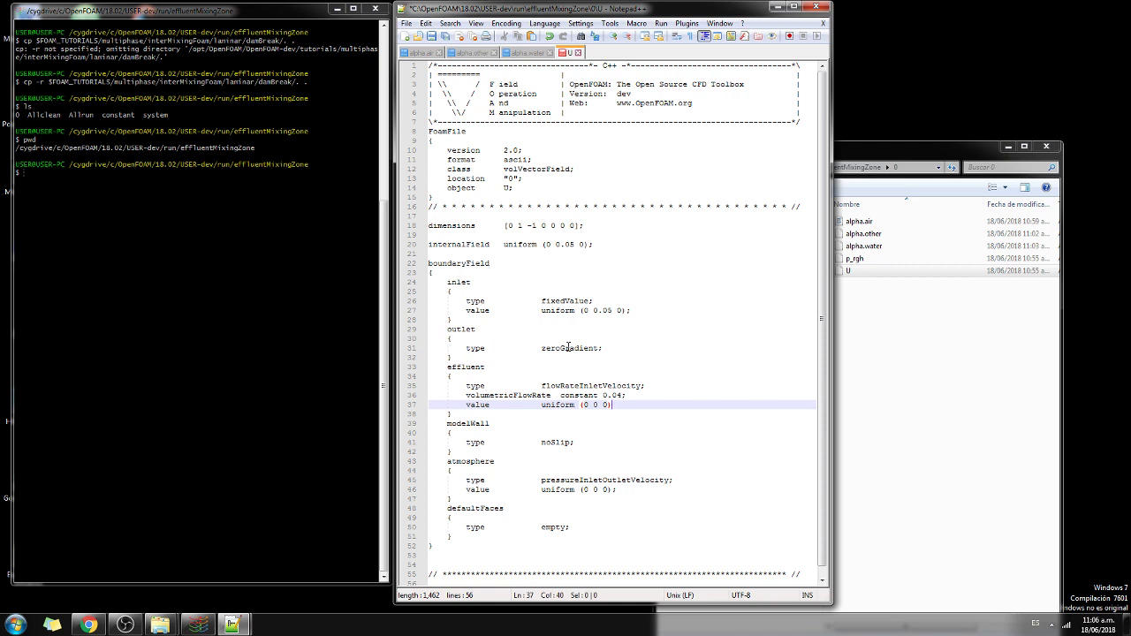
Step: Replace the atmosphere type and value lines in U with slip, save, and bring up the 0 folder
{"action": "key", "text": "Down"}
{"action": "key", "text": "Down"}
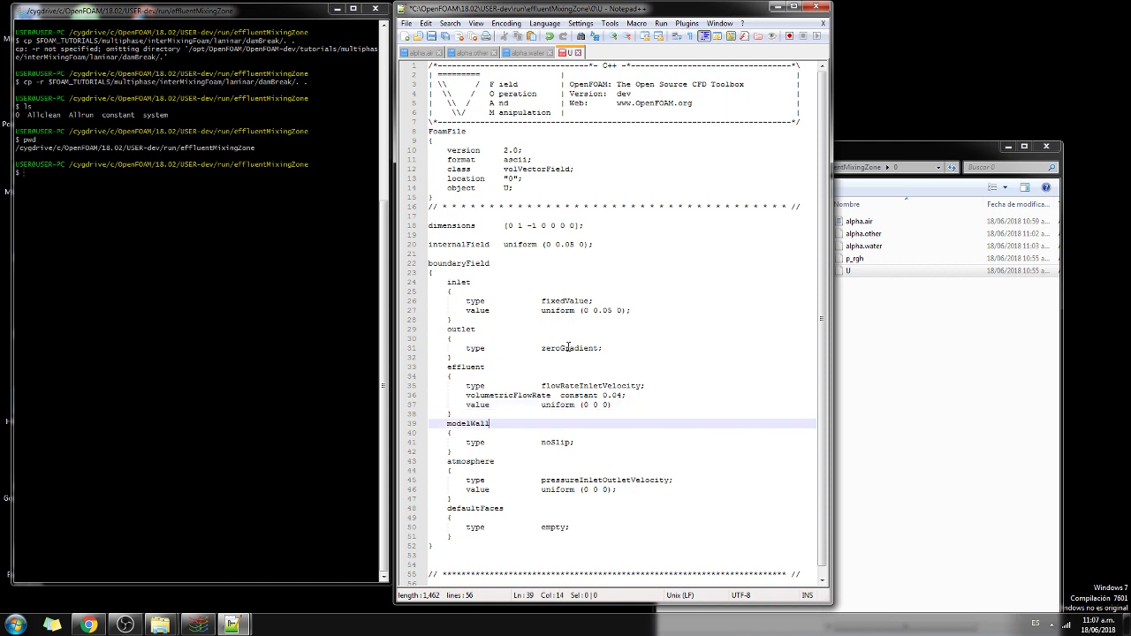
{"action": "key", "text": "Down"}
{"action": "key", "text": "Down"}
{"action": "key", "text": "Down"}
{"action": "key", "text": "Down"}
{"action": "key", "text": "Down"}
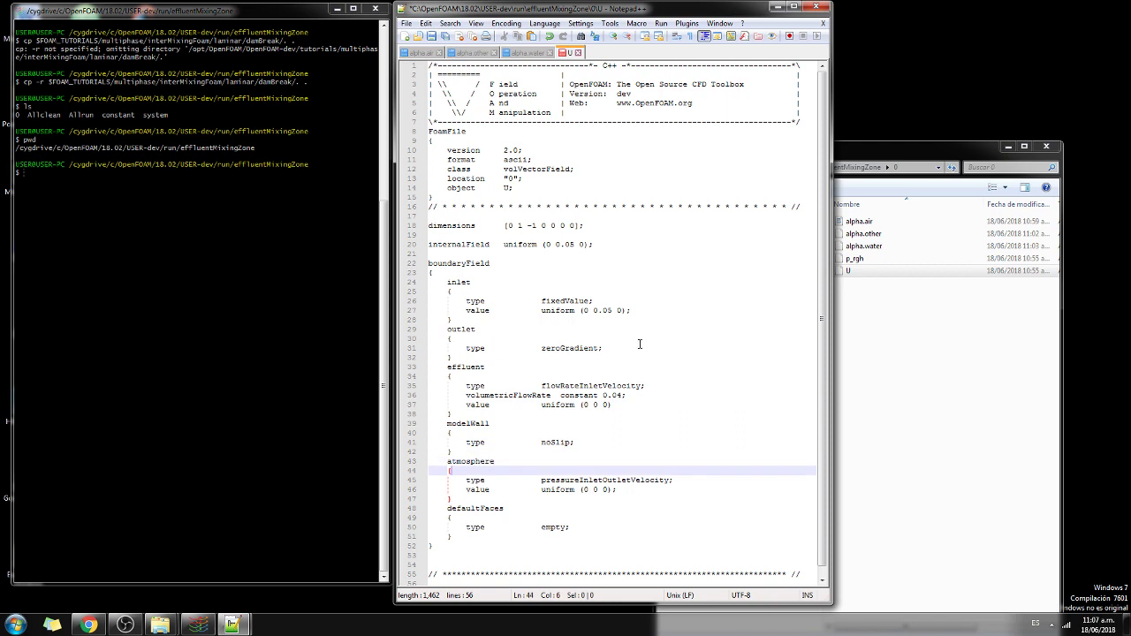
{"action": "left_click_drag", "start_coordinate": [541, 479], "coordinate": [614, 489]}
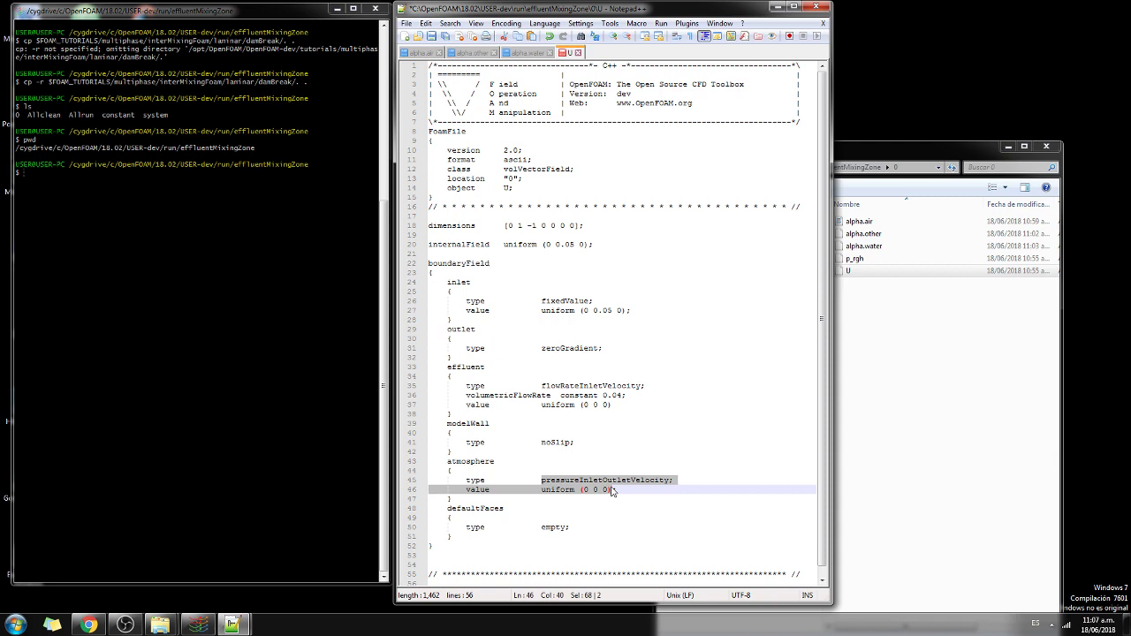
{"action": "type", "text": "slip;"}
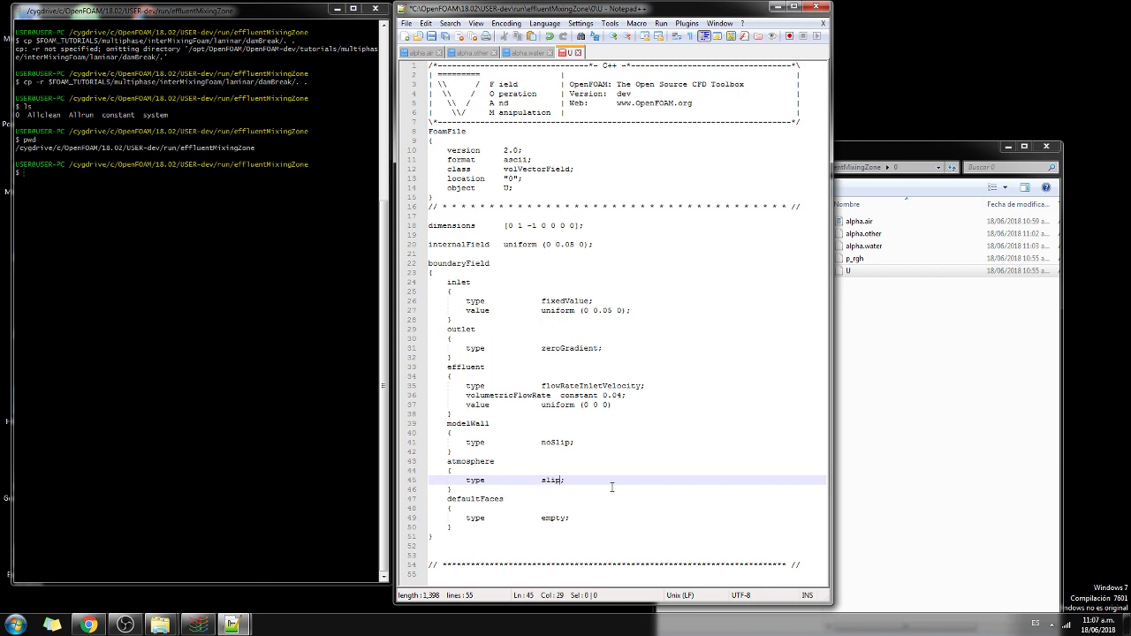
{"action": "key", "text": "ctrl+s"}
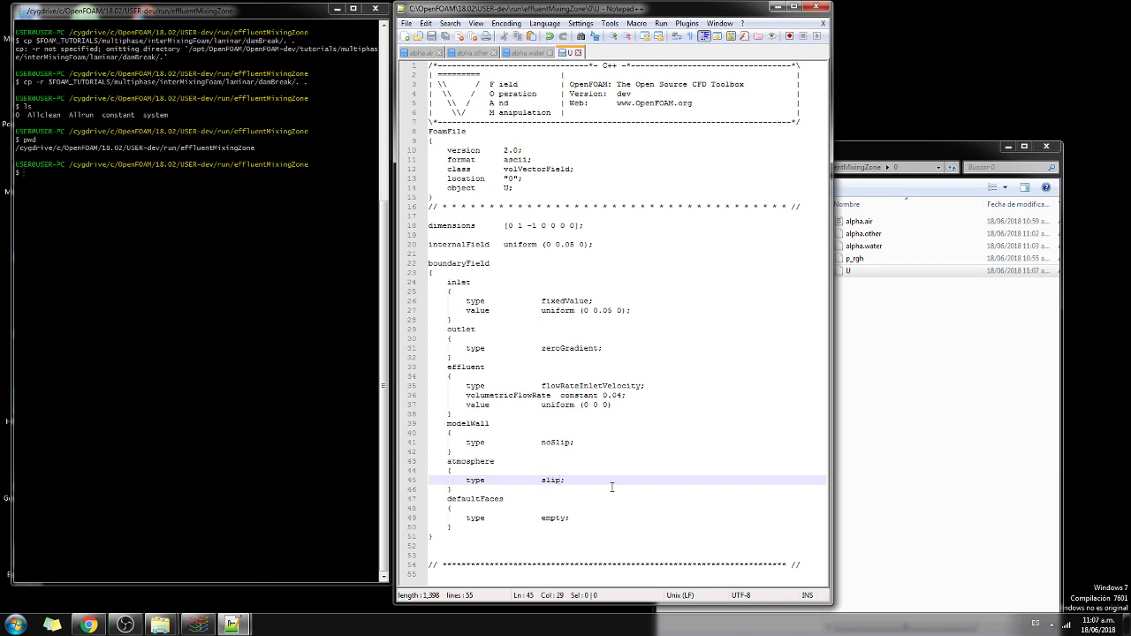
{"action": "left_click", "coordinate": [921, 396]}
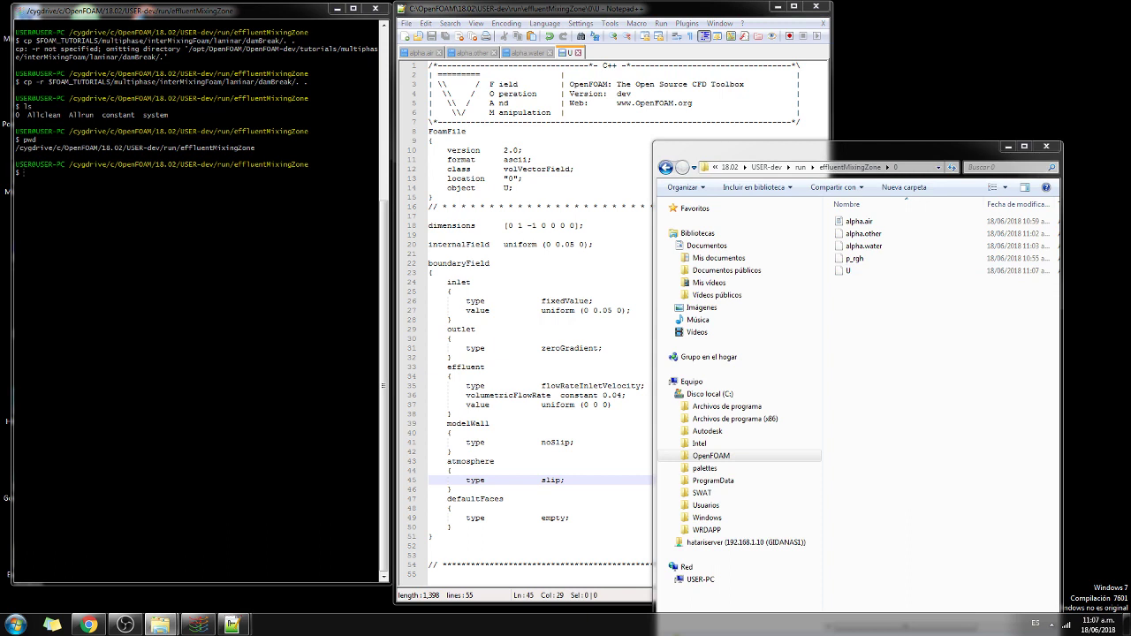
Step: Open p_rgh in Notepad++ and rename its leftWall, rightWall and lowerWall patches to inlet, outlet and effluent
{"action": "left_click", "coordinate": [853, 258]}
{"action": "left_click_drag", "start_coordinate": [648, 171], "coordinate": [625, 150]}
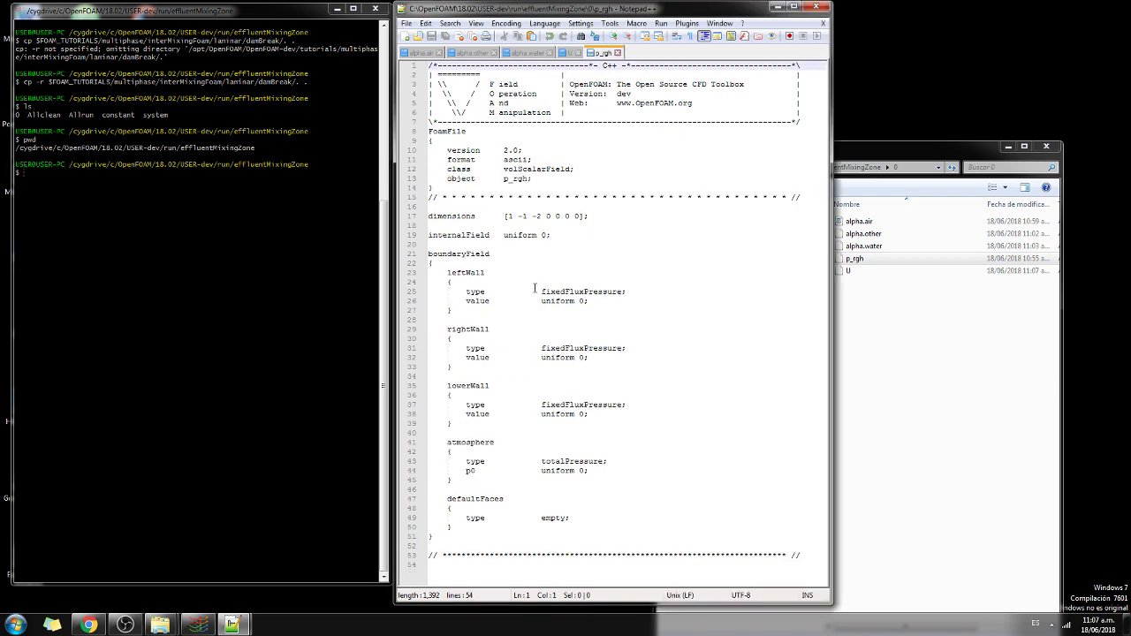
{"action": "left_click_drag", "start_coordinate": [447, 272], "coordinate": [487, 272]}
{"action": "type", "text": "inlet"}
{"action": "key", "text": "Down"}
{"action": "key", "text": "Down"}
{"action": "key", "text": "Down"}
{"action": "key", "text": "Down"}
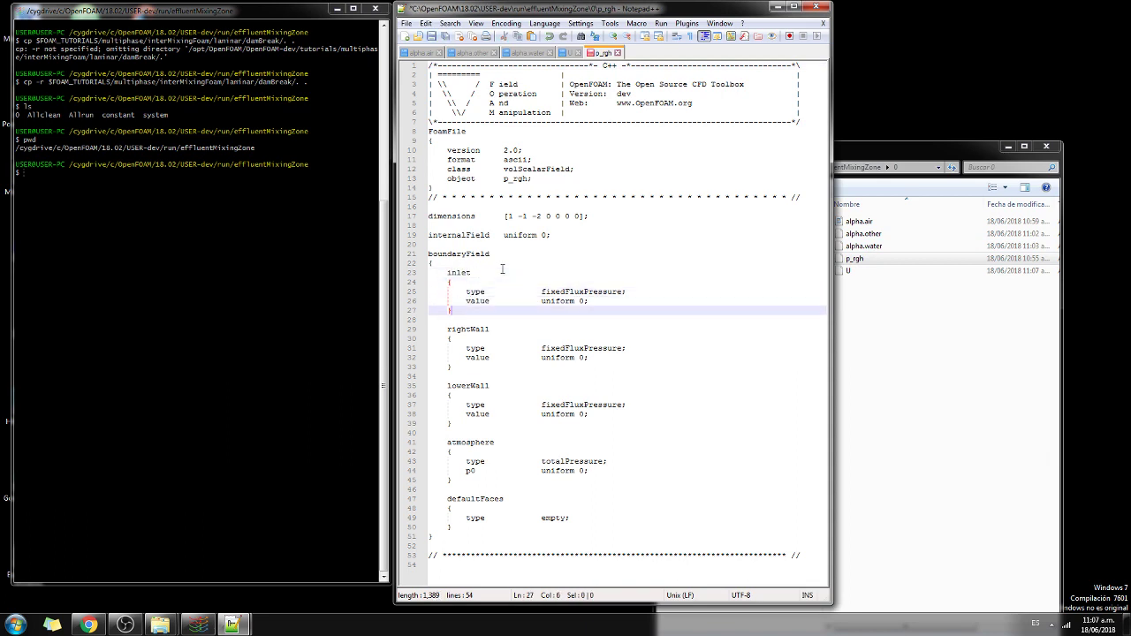
{"action": "key", "text": "Down"}
{"action": "key", "text": "Down"}
{"action": "key", "text": "BackSpace"}
{"action": "key", "text": "BackSpace"}
{"action": "key", "text": "BackSpace"}
{"action": "key", "text": "BackSpace"}
{"action": "key", "text": "BackSpace"}
{"action": "key", "text": "BackSpace"}
{"action": "key", "text": "BackSpace"}
{"action": "key", "text": "BackSpace"}
{"action": "key", "text": "BackSpace"}
{"action": "type", "text": "outlet"}
{"action": "key", "text": "Down"}
{"action": "key", "text": "Down"}
{"action": "key", "text": "Down"}
{"action": "key", "text": "Down"}
{"action": "key", "text": "Down"}
{"action": "key", "text": "Down"}
{"action": "key", "text": "BackSpace"}
{"action": "key", "text": "BackSpace"}
{"action": "key", "text": "BackSpace"}
{"action": "key", "text": "BackSpace"}
{"action": "key", "text": "BackSpace"}
{"action": "key", "text": "BackSpace"}
{"action": "key", "text": "BackSpace"}
{"action": "key", "text": "BackSpace"}
{"action": "key", "text": "BackSpace"}
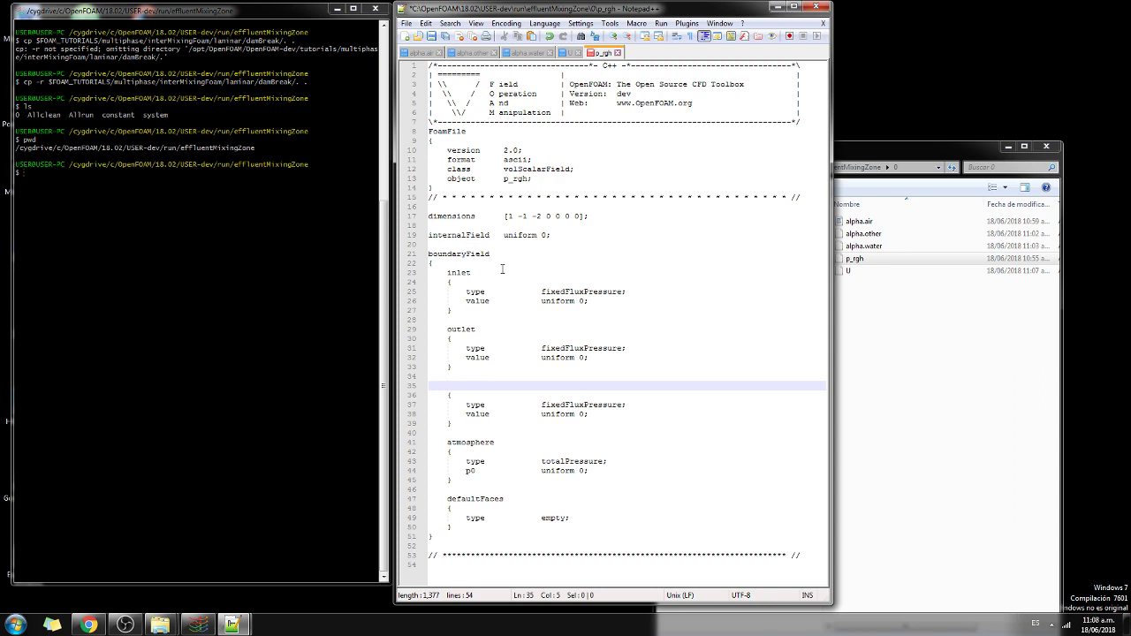
{"action": "type", "text": "effluent"}
{"action": "key", "text": "Down"}
{"action": "key", "text": "Down"}
{"action": "key", "text": "Down"}
{"action": "key", "text": "Down"}
{"action": "key", "text": "Down"}
{"action": "key", "text": "Down"}
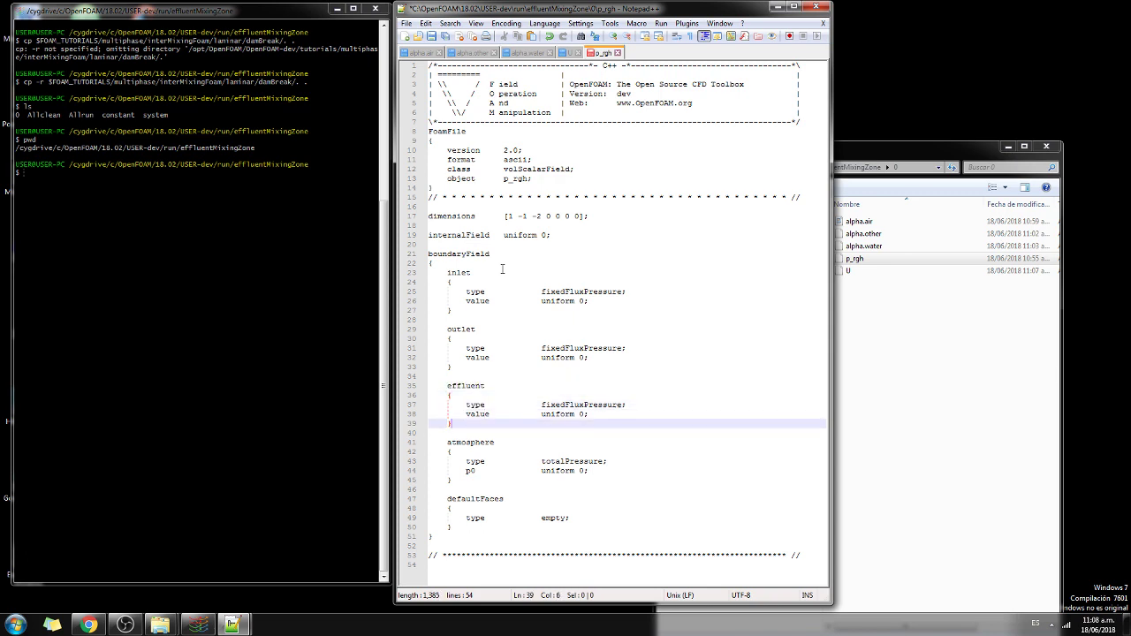
{"action": "key", "text": "BackSpace"}
{"action": "key", "text": "BackSpace"}
{"action": "key", "text": "BackSpace"}
{"action": "key", "text": "BackSpace"}
{"action": "key", "text": "BackSpace"}
{"action": "key", "text": "BackSpace"}
{"action": "key", "text": "BackSpace"}
{"action": "key", "text": "BackSpace"}
{"action": "key", "text": "BackSpace"}
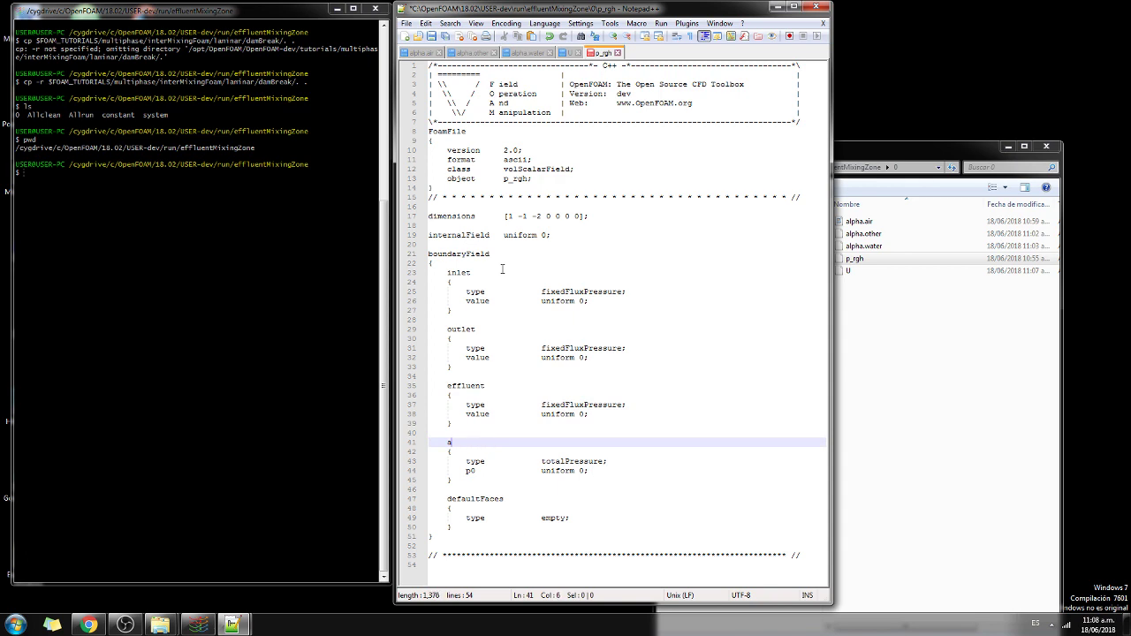
{"action": "type", "text": "tmosphere"}
Step: Duplicate the effluent block below it and rename the copy modelWall
{"action": "left_click_drag", "start_coordinate": [453, 423], "coordinate": [410, 393]}
{"action": "key", "text": "ctrl+c"}
{"action": "left_click", "coordinate": [479, 422]}
{"action": "key", "text": "Return"}
{"action": "key", "text": "Return"}
{"action": "key", "text": "ctrl+v"}
{"action": "key", "text": "Up"}
{"action": "key", "text": "Up"}
{"action": "key", "text": "Up"}
{"action": "key", "text": "Up"}
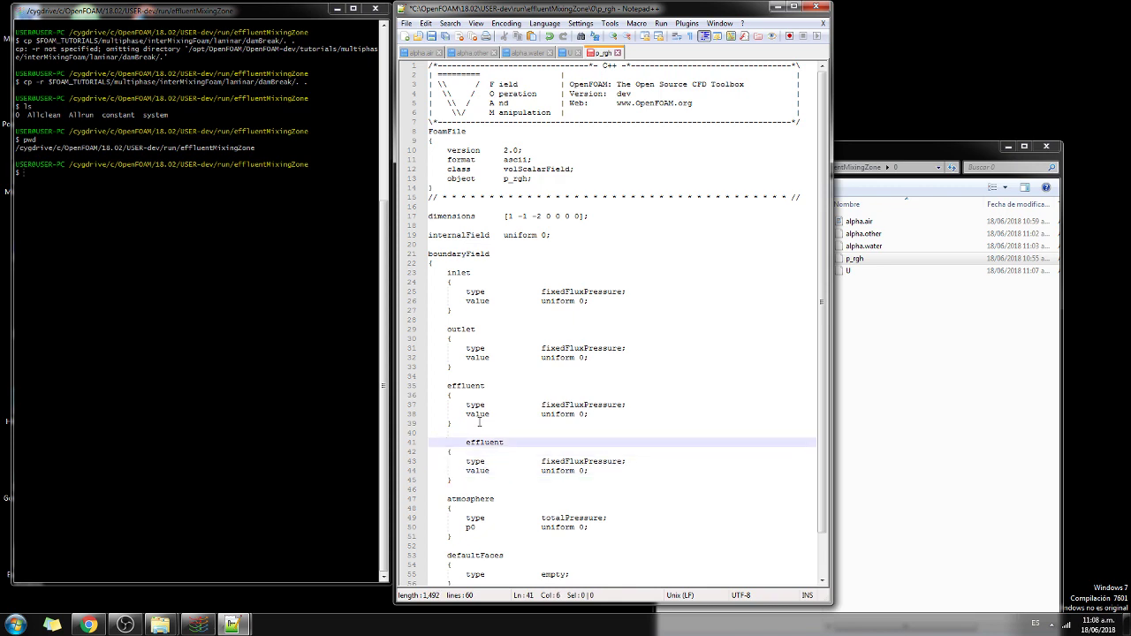
{"action": "type", "text": "modelWall"}
{"action": "key", "text": "Delete"}
{"action": "key", "text": "Delete"}
{"action": "key", "text": "Delete"}
{"action": "key", "text": "Delete"}
{"action": "key", "text": "Delete"}
{"action": "key", "text": "Delete"}
{"action": "key", "text": "Delete"}
{"action": "key", "text": "Delete"}
{"action": "key", "text": "Delete"}
{"action": "key", "text": "Delete"}
{"action": "key", "text": "Delete"}
{"action": "key", "text": "Delete"}
{"action": "key", "text": "Up"}
{"action": "key", "text": "Up"}
{"action": "key", "text": "Up"}
{"action": "key", "text": "Up"}
{"action": "key", "text": "Up"}
{"action": "key", "text": "Up"}
{"action": "key", "text": "Up"}
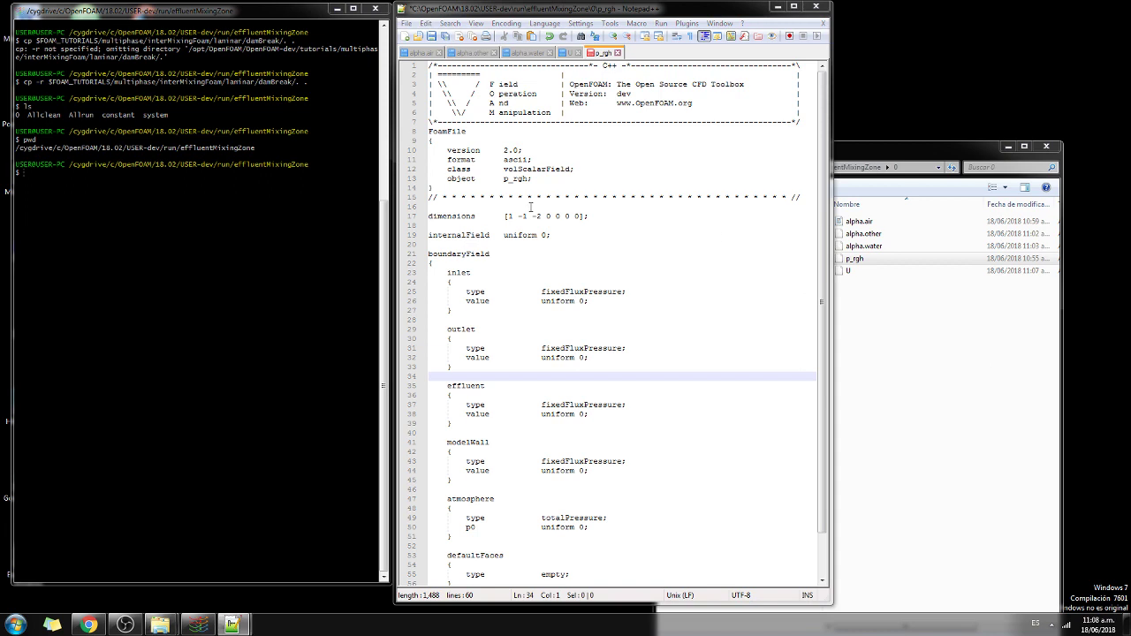
Step: Set p_rgh's inlet to zeroGradient and change outlet's type to totalPressure
{"action": "left_click_drag", "start_coordinate": [541, 292], "coordinate": [583, 302]}
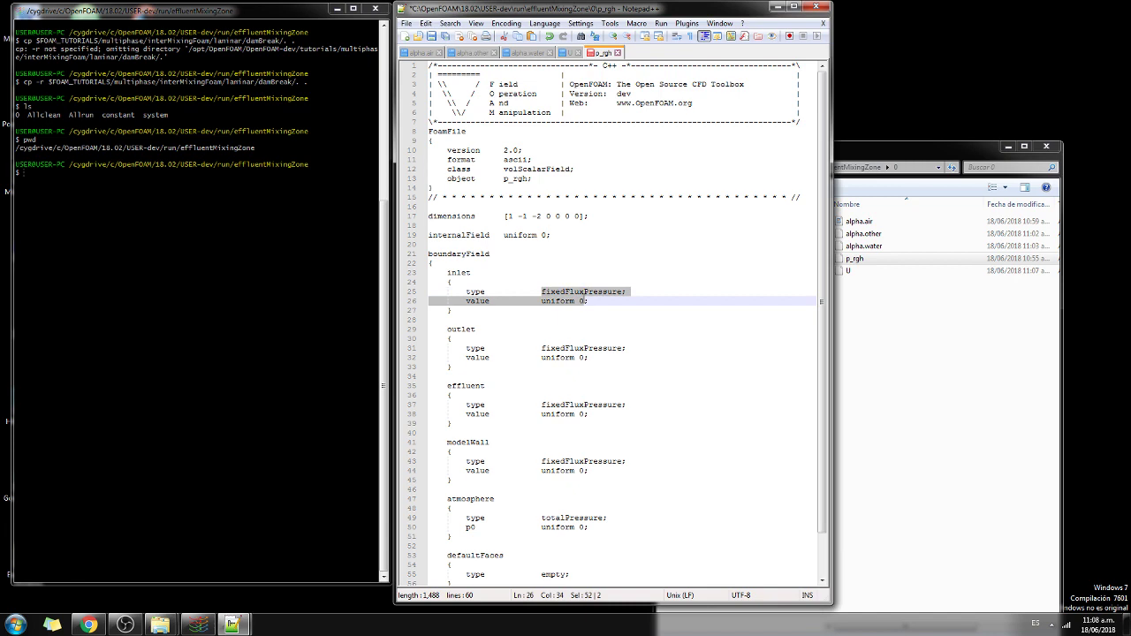
{"action": "type", "text": "zeroGra"}
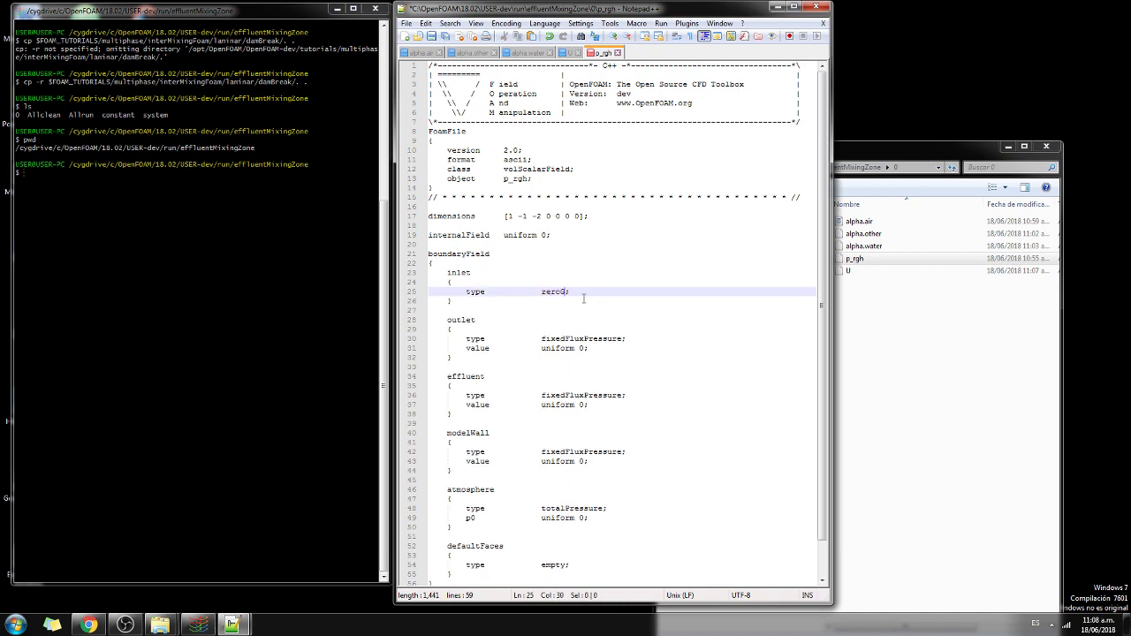
{"action": "type", "text": "dient"}
{"action": "key", "text": "Down"}
{"action": "key", "text": "Down"}
{"action": "key", "text": "Down"}
{"action": "key", "text": "Down"}
{"action": "key", "text": "Down"}
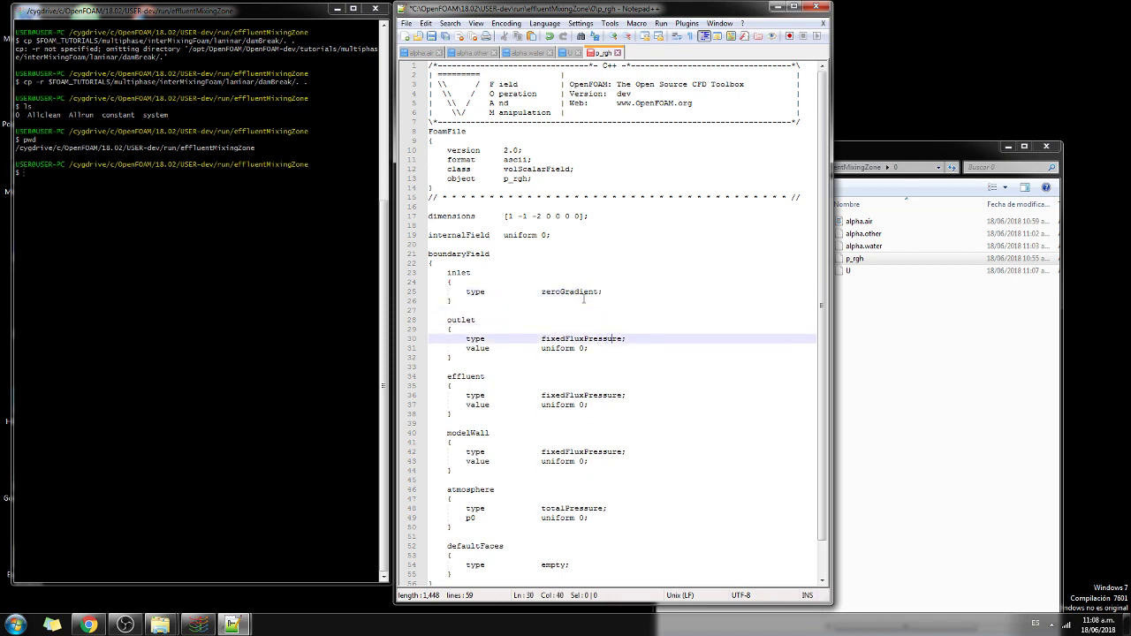
{"action": "key", "text": "BackSpace"}
{"action": "key", "text": "BackSpace"}
{"action": "key", "text": "BackSpace"}
{"action": "key", "text": "BackSpace"}
{"action": "key", "text": "BackSpace"}
{"action": "key", "text": "BackSpace"}
{"action": "key", "text": "BackSpace"}
{"action": "key", "text": "BackSpace"}
{"action": "key", "text": "BackSpace"}
{"action": "type", "text": "total"}
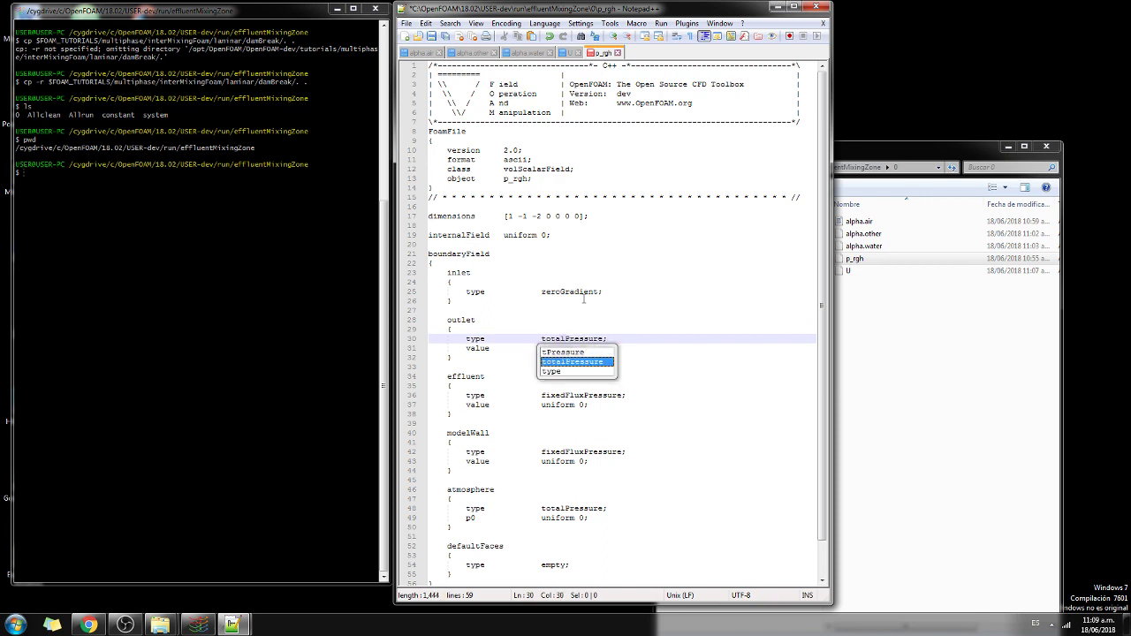
{"action": "key", "text": "Escape"}
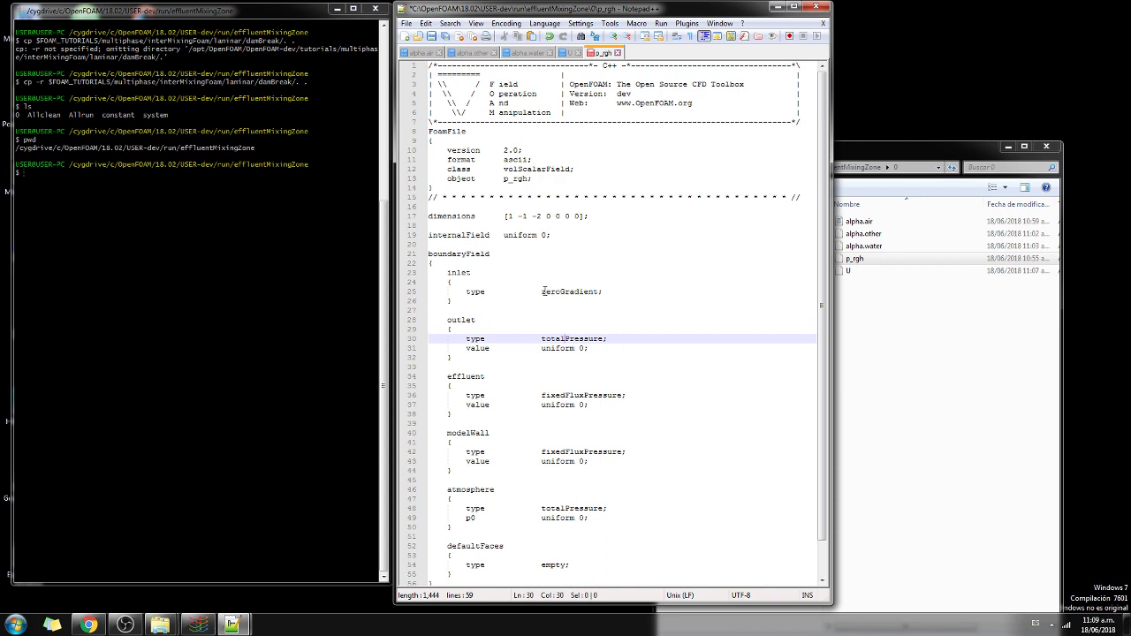
Step: Replace effluent, modelWall and atmosphere entries with zeroGradient, then save p_rgh
{"action": "left_click_drag", "start_coordinate": [540, 291], "coordinate": [617, 294]}
{"action": "key", "text": "ctrl+c"}
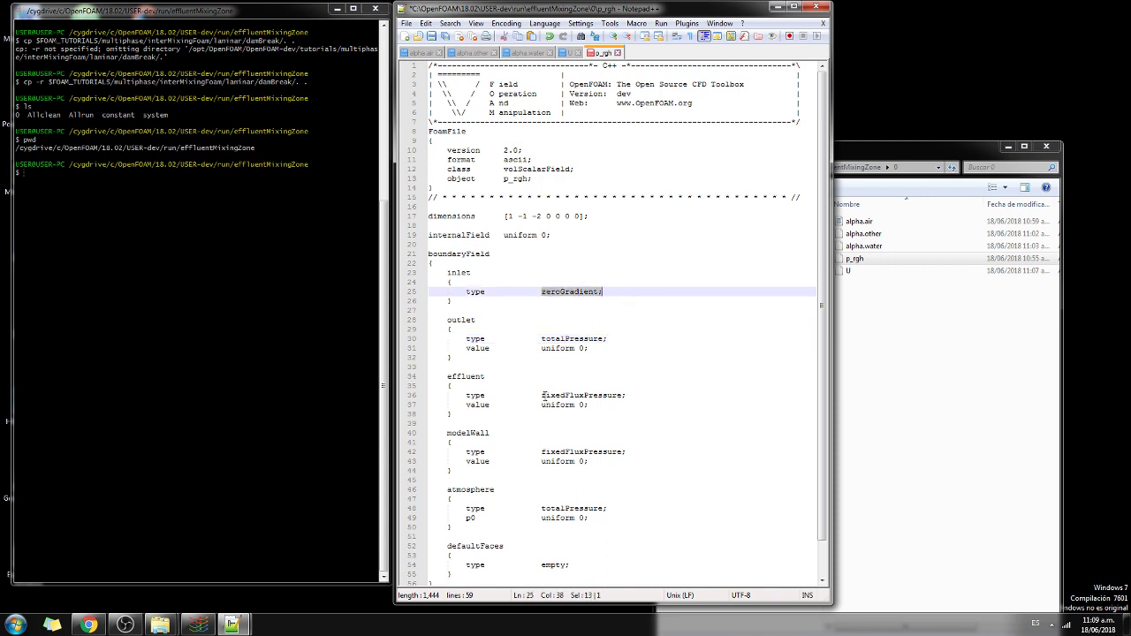
{"action": "left_click_drag", "start_coordinate": [541, 395], "coordinate": [589, 404]}
{"action": "key", "text": "ctrl+v"}
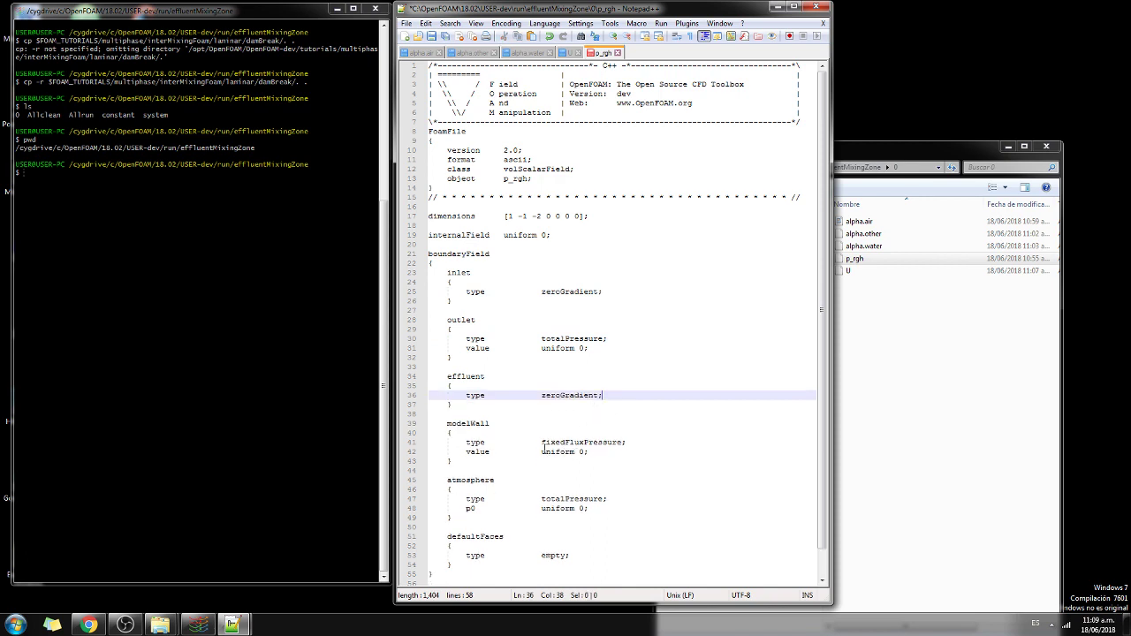
{"action": "left_click_drag", "start_coordinate": [541, 442], "coordinate": [588, 451]}
{"action": "key", "text": "ctrl+v"}
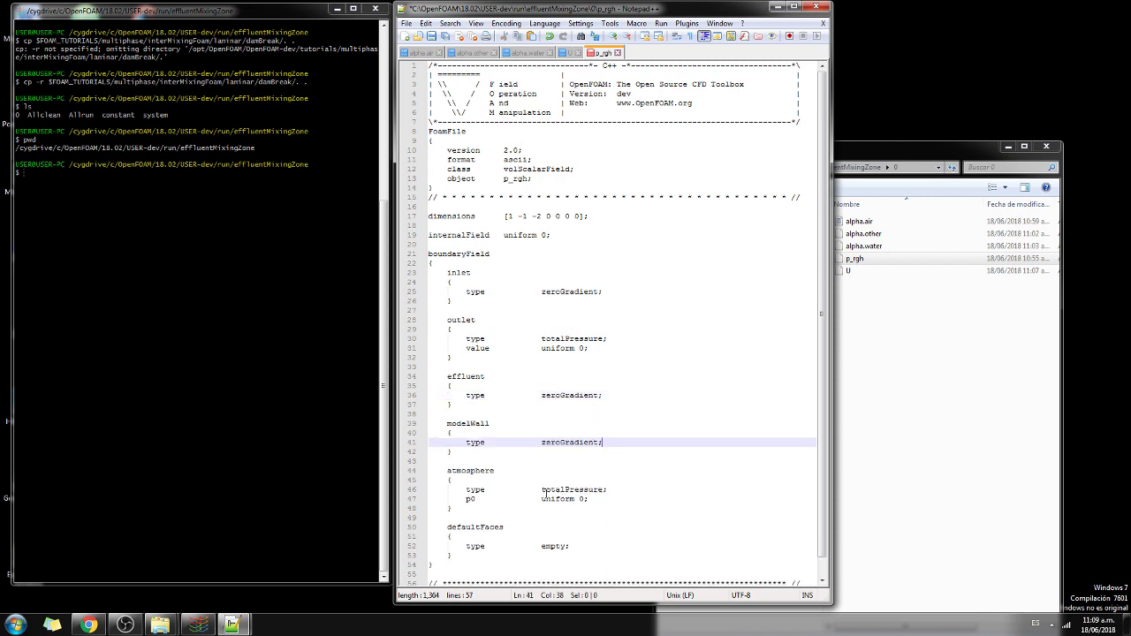
{"action": "left_click_drag", "start_coordinate": [541, 489], "coordinate": [588, 500]}
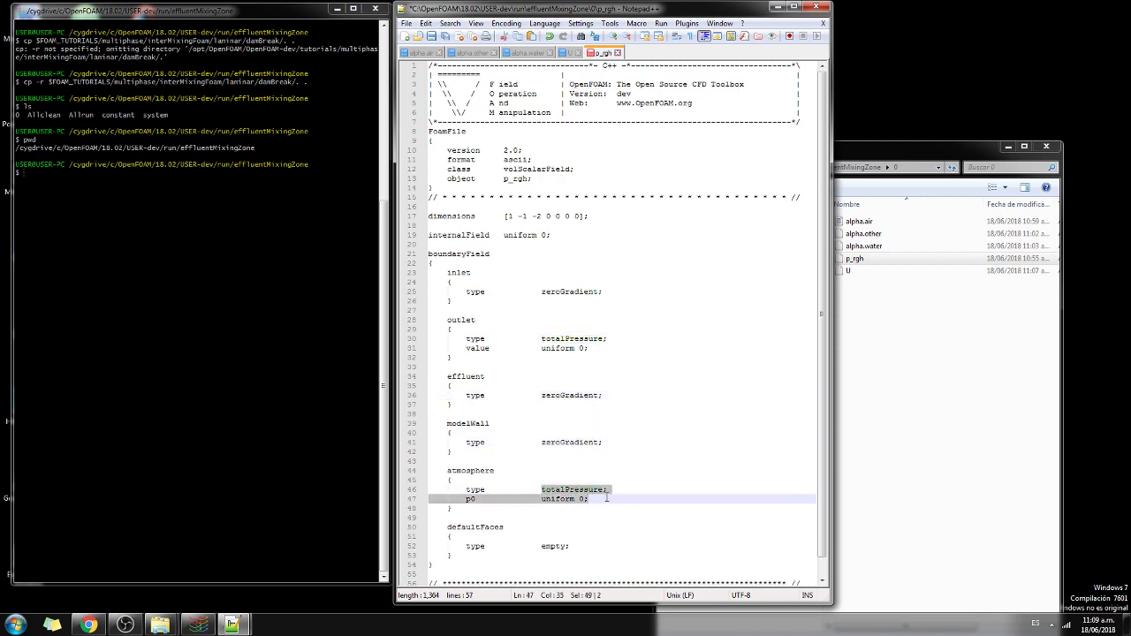
{"action": "key", "text": "ctrl+v"}
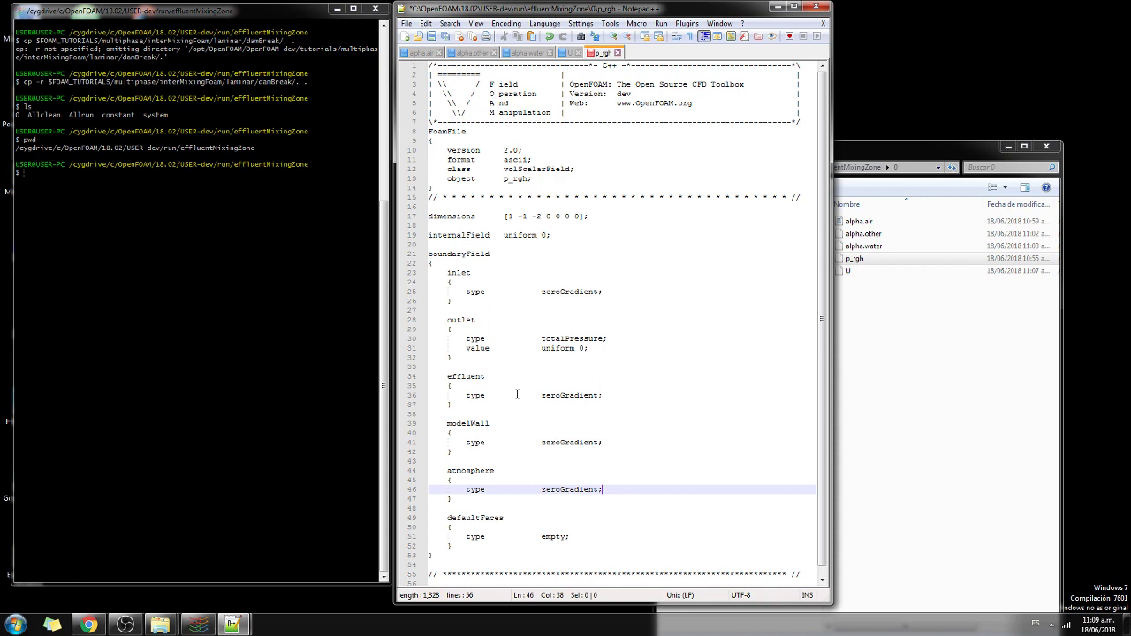
{"action": "key", "text": "ctrl+s"}
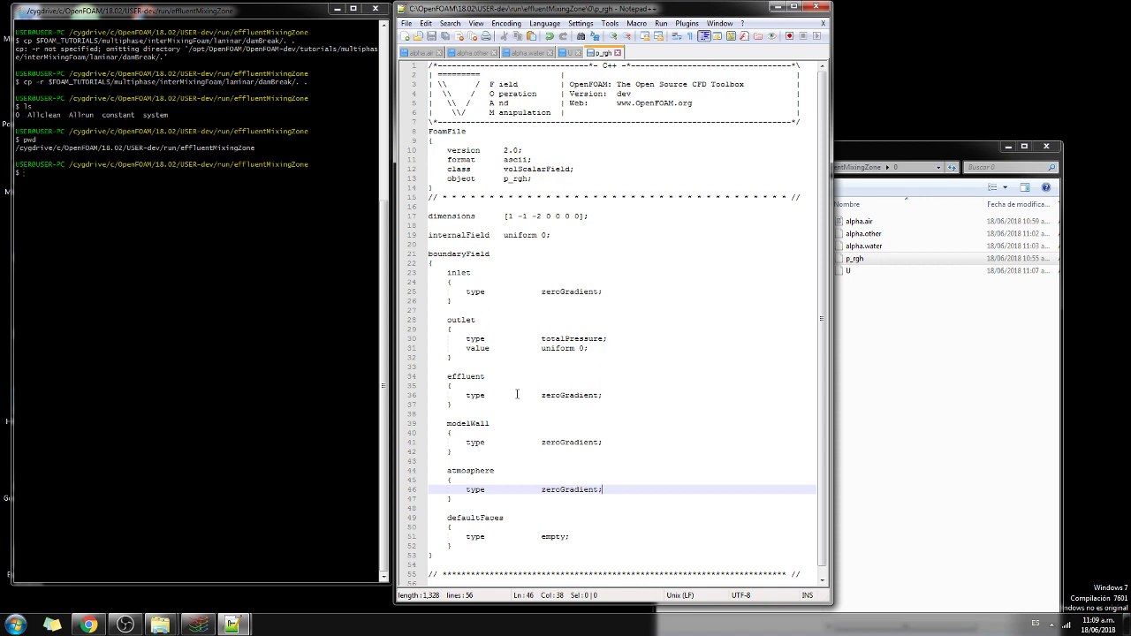
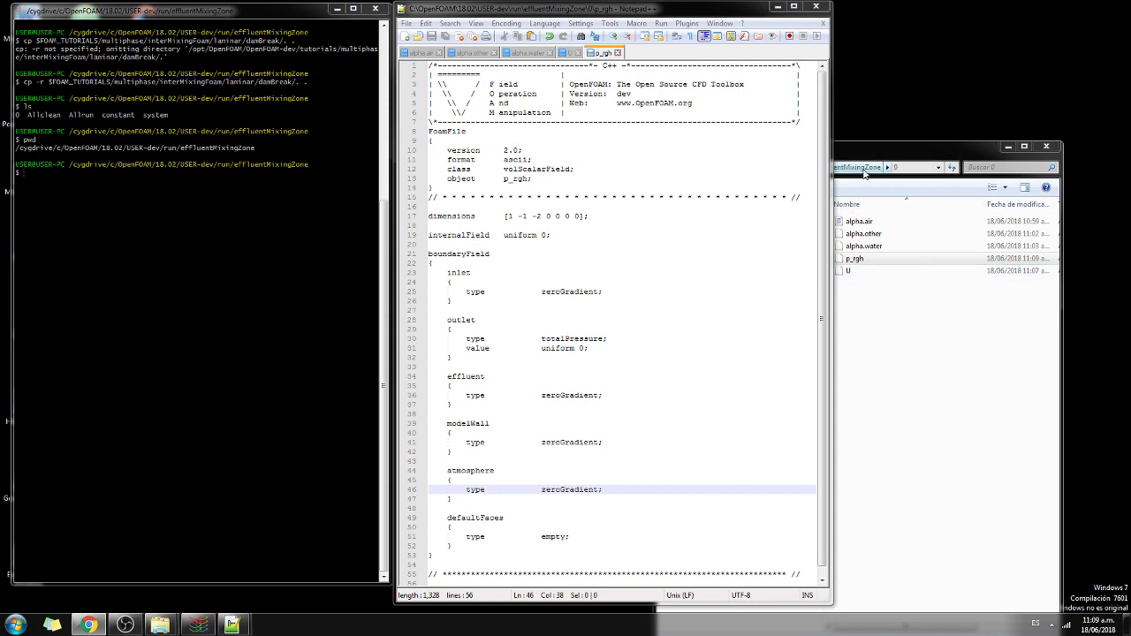
Step: Open constant/g in Notepad++, change gravity from (0 -9.81 0) to (0 0 -9.81), and save
{"action": "left_click", "coordinate": [864, 174]}
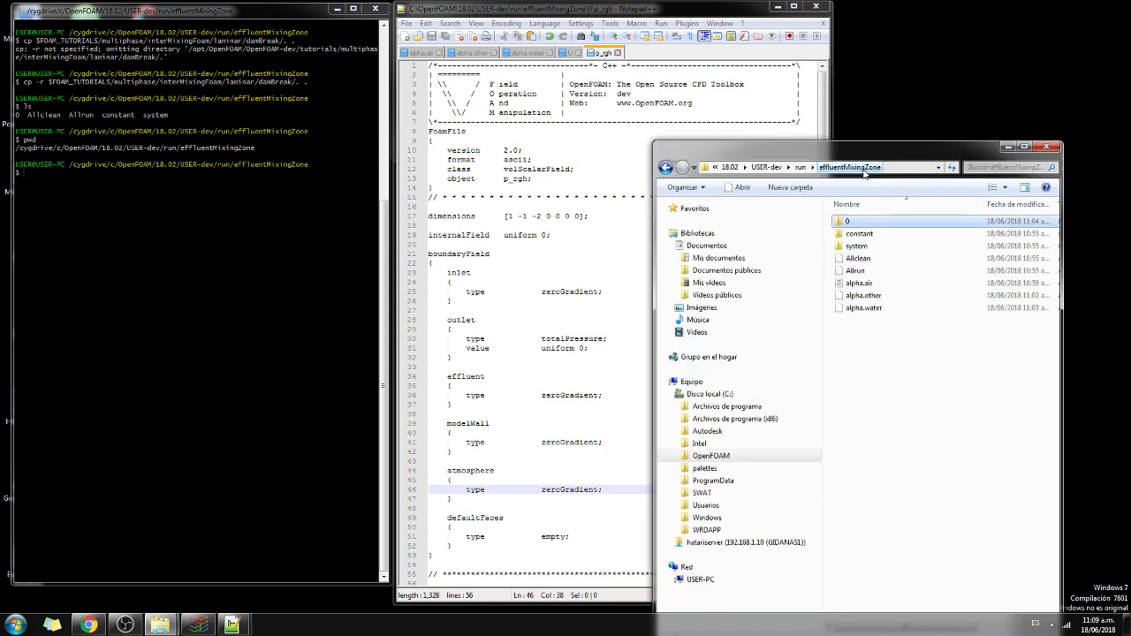
{"action": "double_click", "coordinate": [844, 233]}
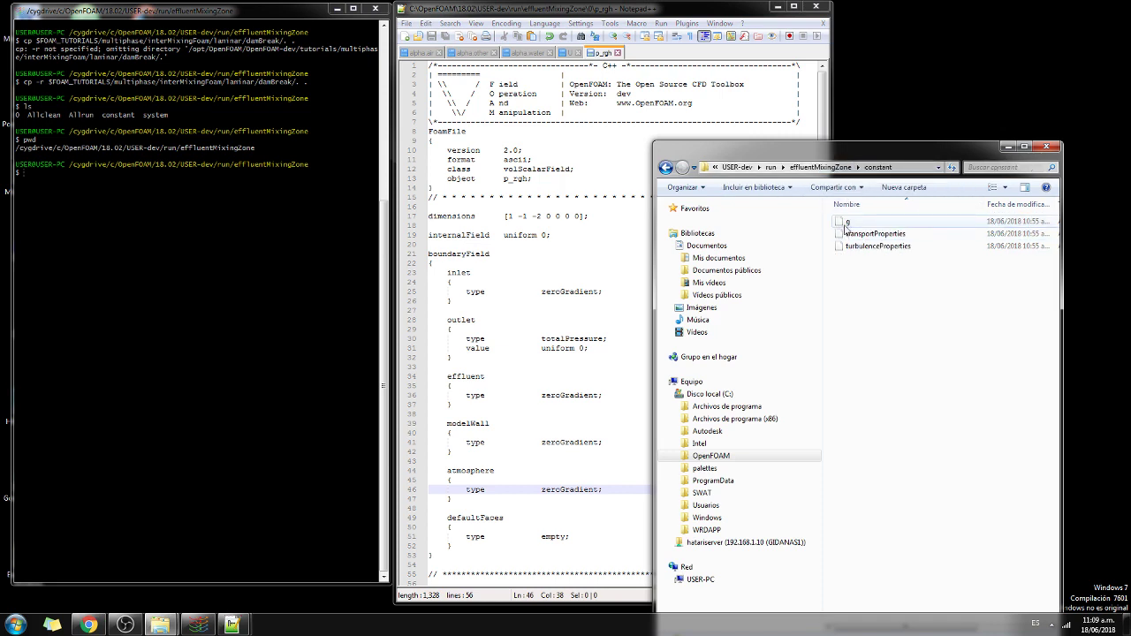
{"action": "right_click", "coordinate": [846, 225]}
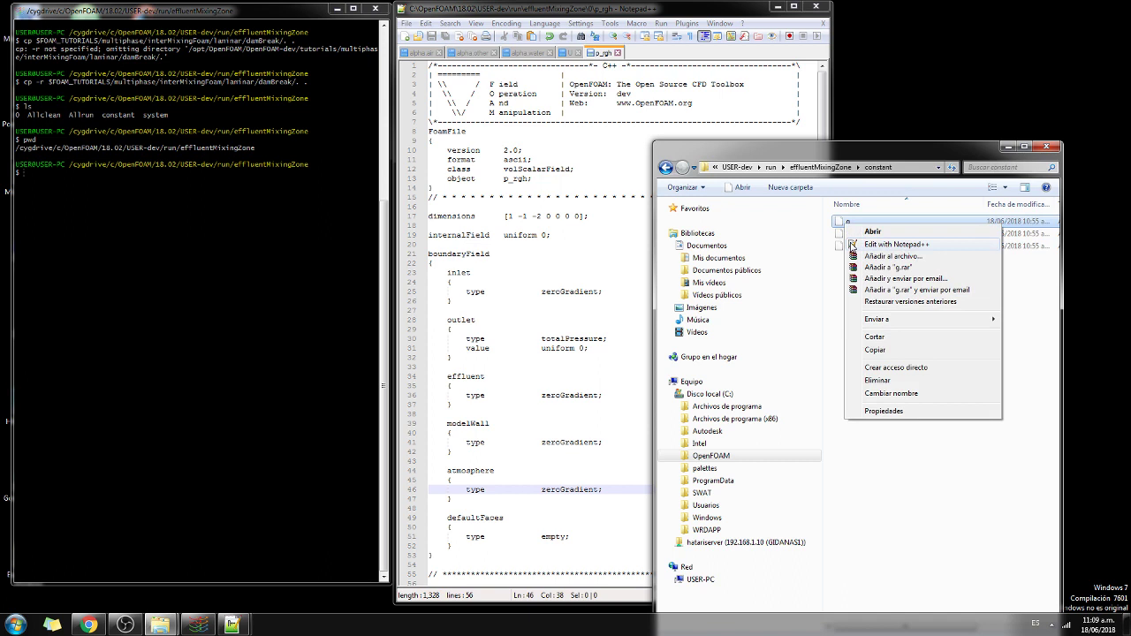
{"action": "left_click", "coordinate": [875, 239]}
{"action": "left_click", "coordinate": [518, 235]}
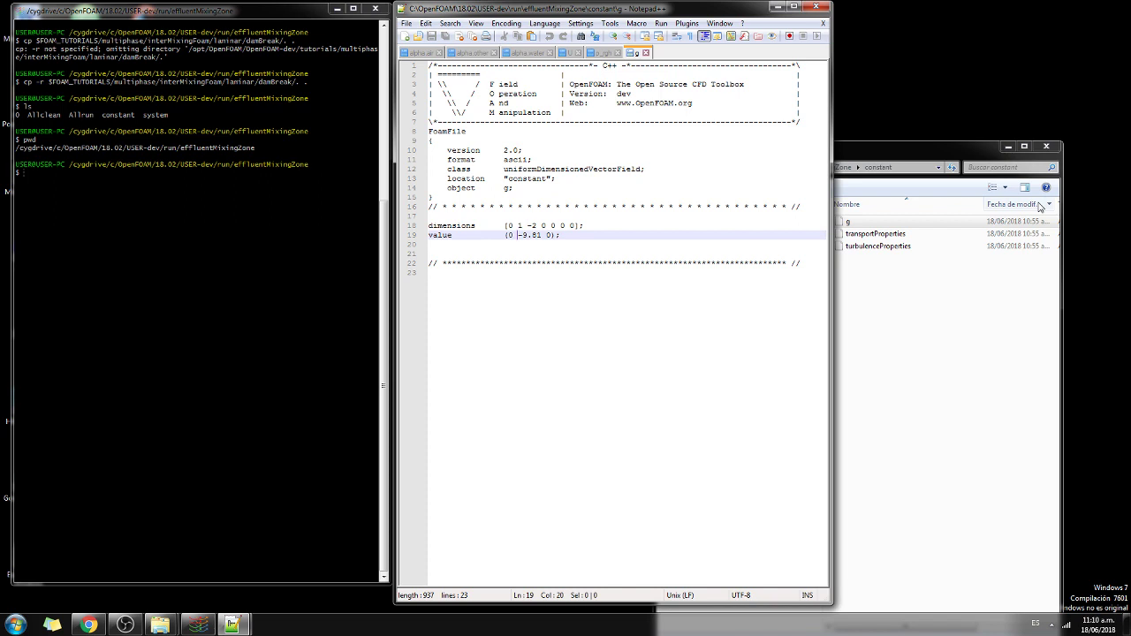
{"action": "type", "text": "0"}
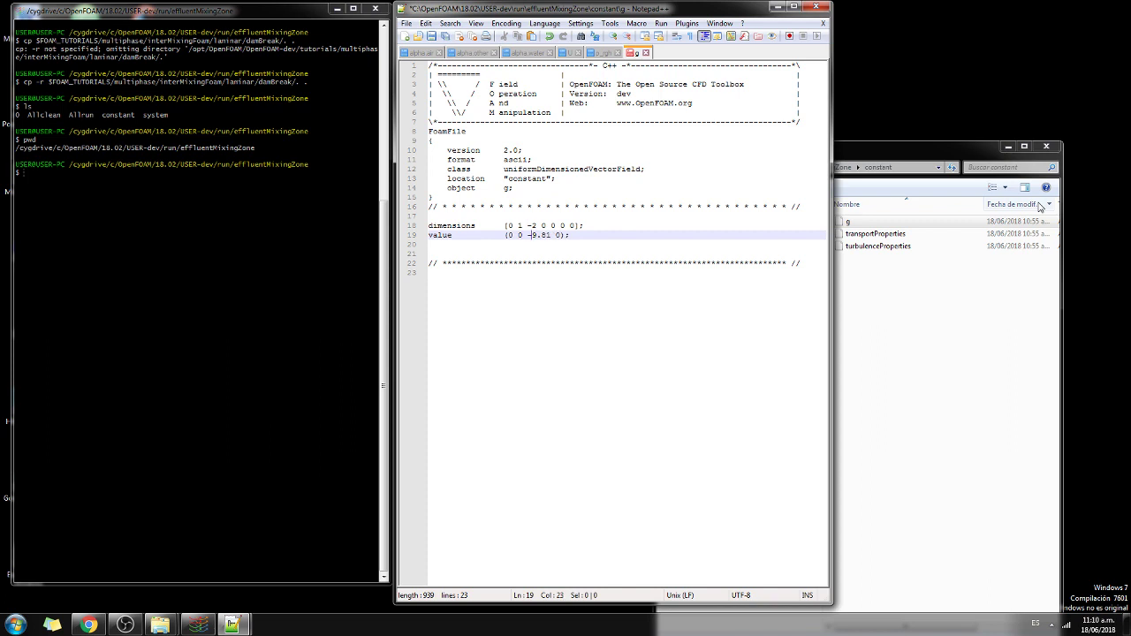
{"action": "key", "text": "Delete"}
{"action": "key", "text": "BackSpace"}
{"action": "key", "text": "ctrl+s"}
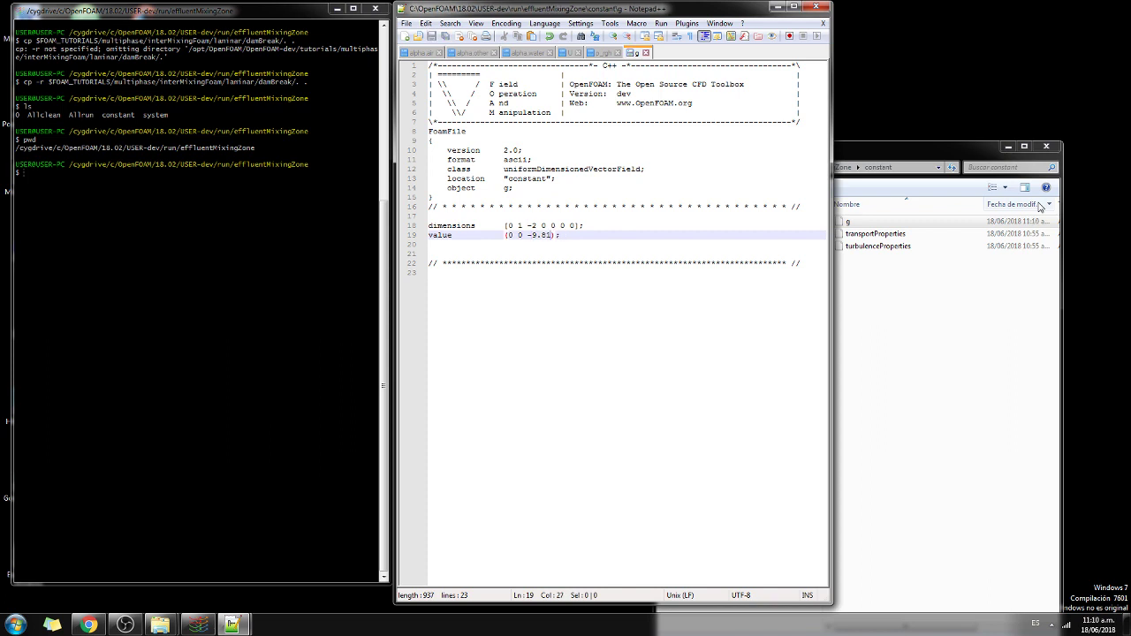
Step: Open transportProperties in Notepad++, change the other phase's rho from 1010 to 1000, and save
{"action": "left_click", "coordinate": [873, 234]}
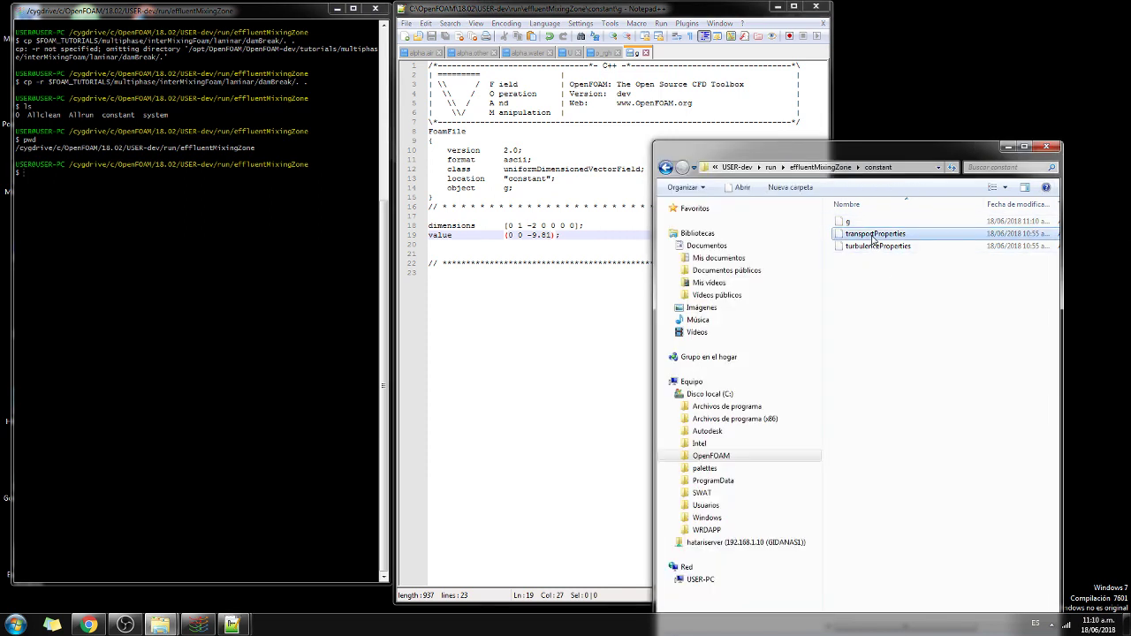
{"action": "right_click", "coordinate": [873, 235]}
{"action": "left_click", "coordinate": [907, 258]}
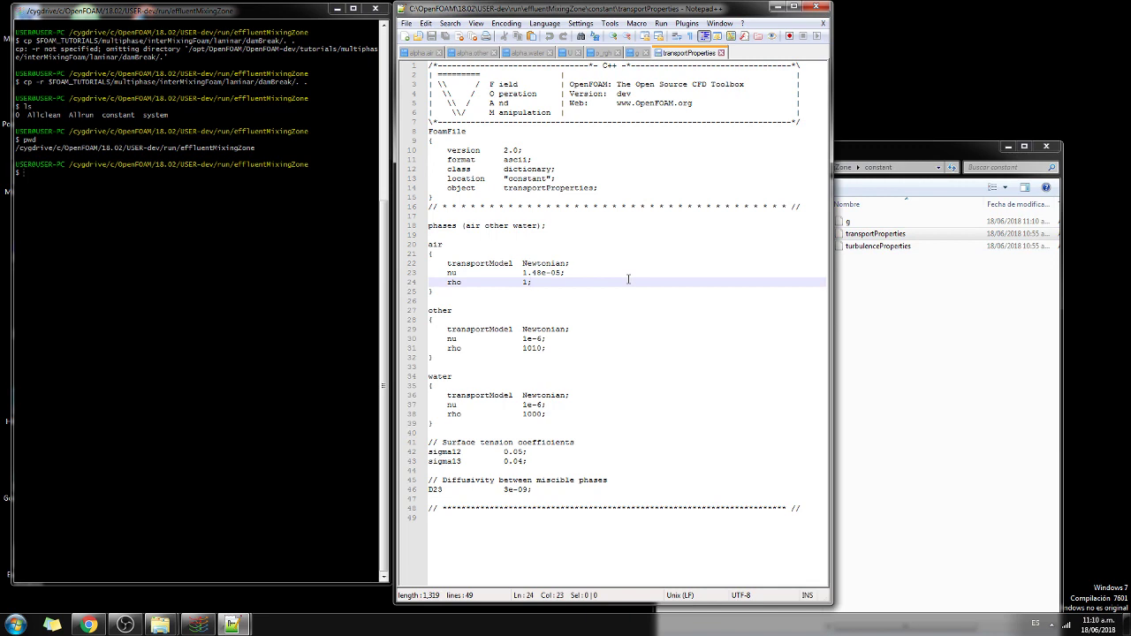
{"action": "key", "text": "Down"}
{"action": "key", "text": "Down"}
{"action": "key", "text": "Down"}
{"action": "key", "text": "Down"}
{"action": "key", "text": "Down"}
{"action": "key", "text": "Down"}
{"action": "key", "text": "Down"}
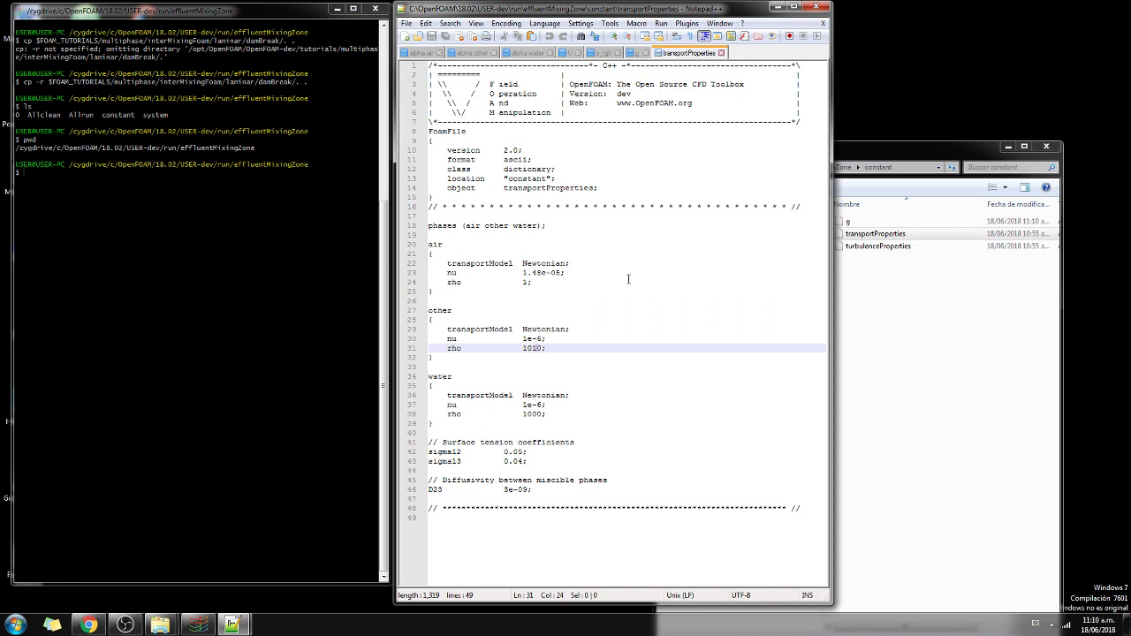
{"action": "key", "text": "BackSpace"}
{"action": "type", "text": "0"}
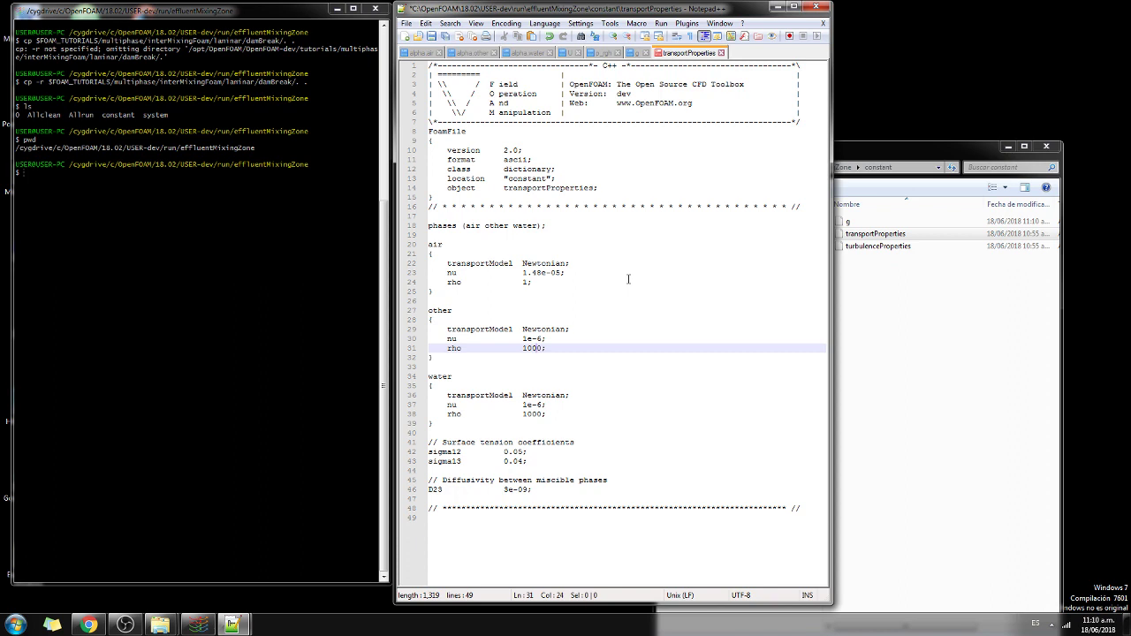
{"action": "key", "text": "ctrl+s"}
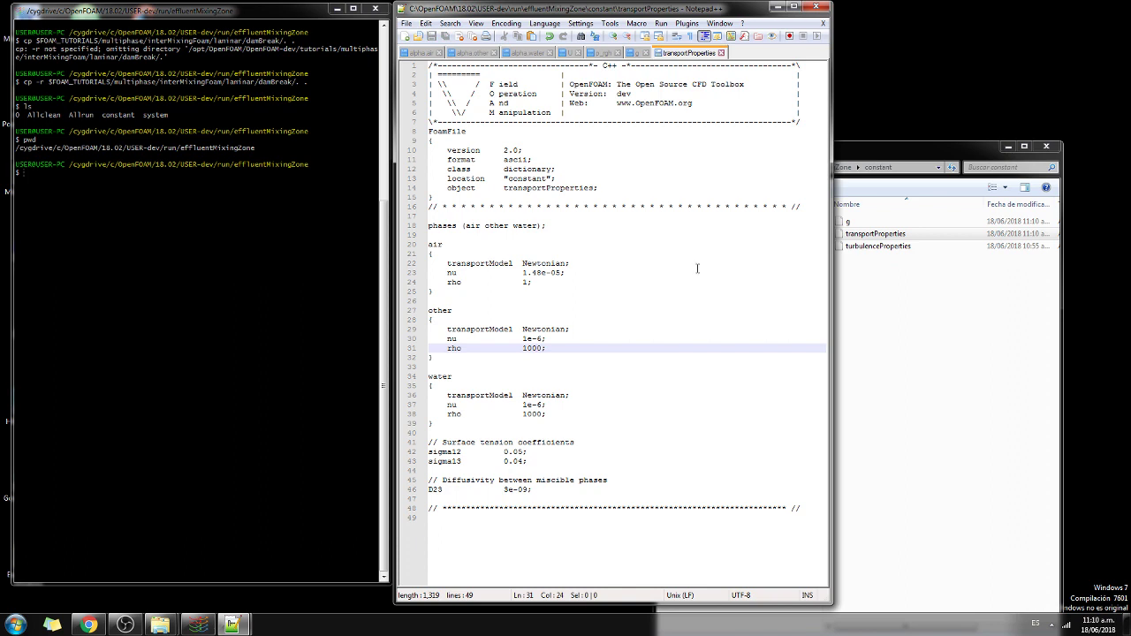
Step: Open turbulenceProperties (laminar) in Notepad++, then return Explorer to the effluentMixingZone folder
{"action": "right_click", "coordinate": [886, 248]}
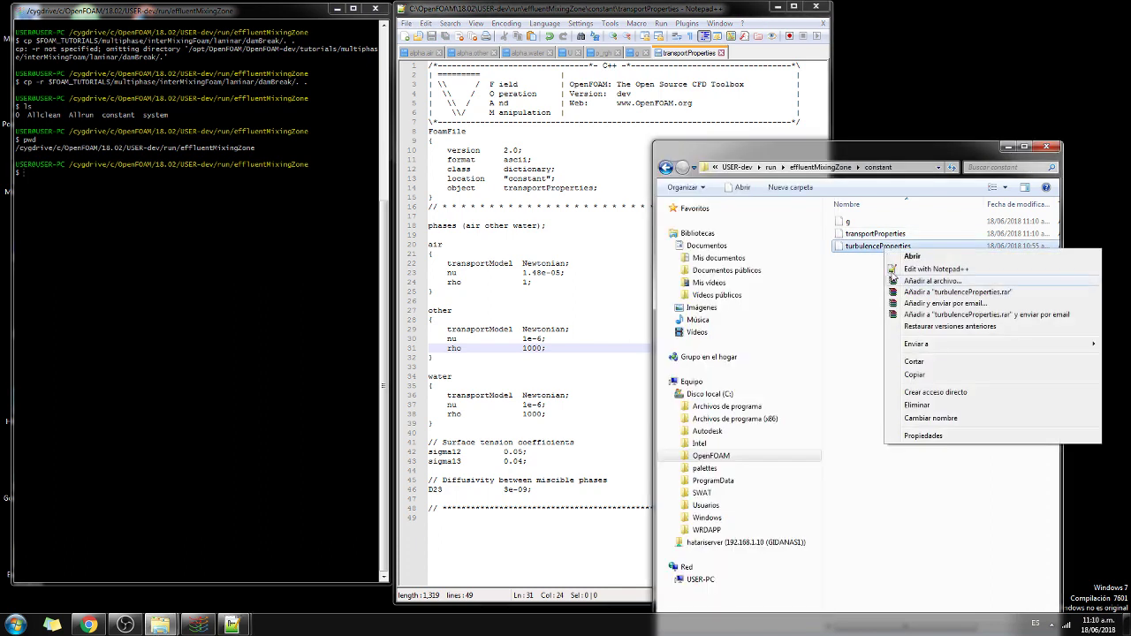
{"action": "left_click", "coordinate": [927, 268]}
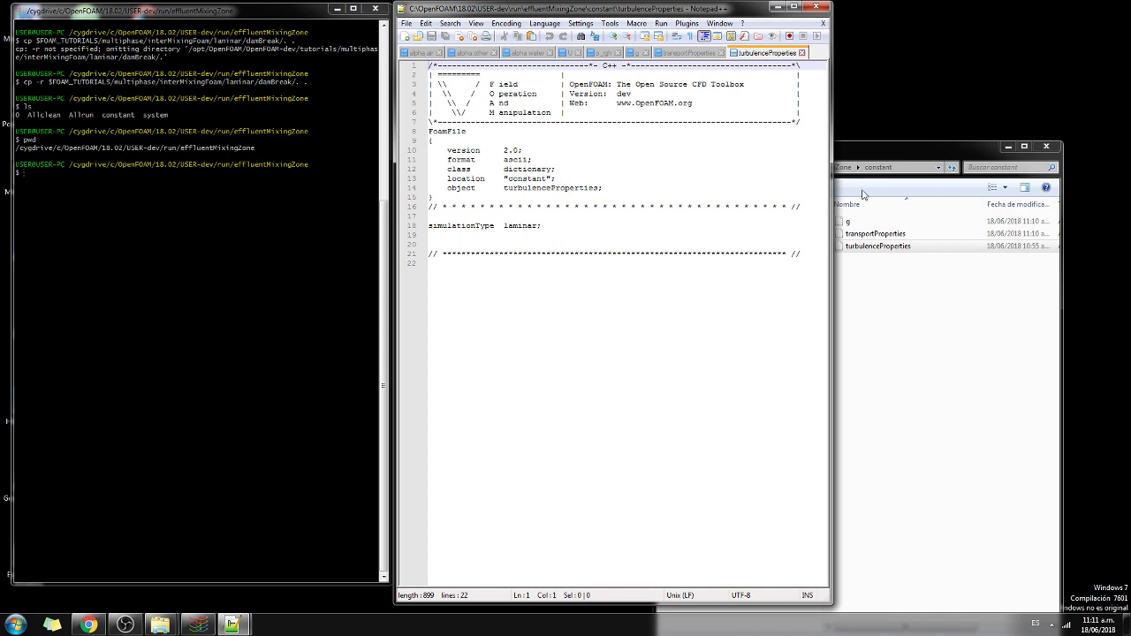
{"action": "left_click", "coordinate": [846, 286]}
{"action": "left_click", "coordinate": [821, 168]}
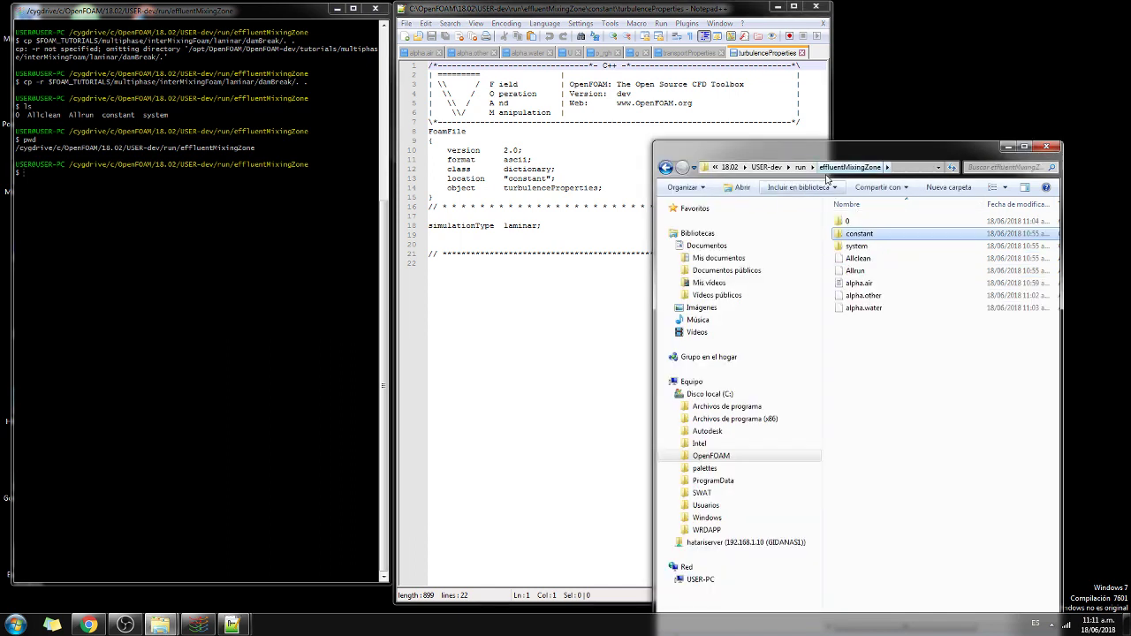
Step: Delete blockMeshDict and decomposeParDict from the system folder, then open controlDict in Notepad++
{"action": "double_click", "coordinate": [854, 244]}
{"action": "left_click", "coordinate": [857, 221]}
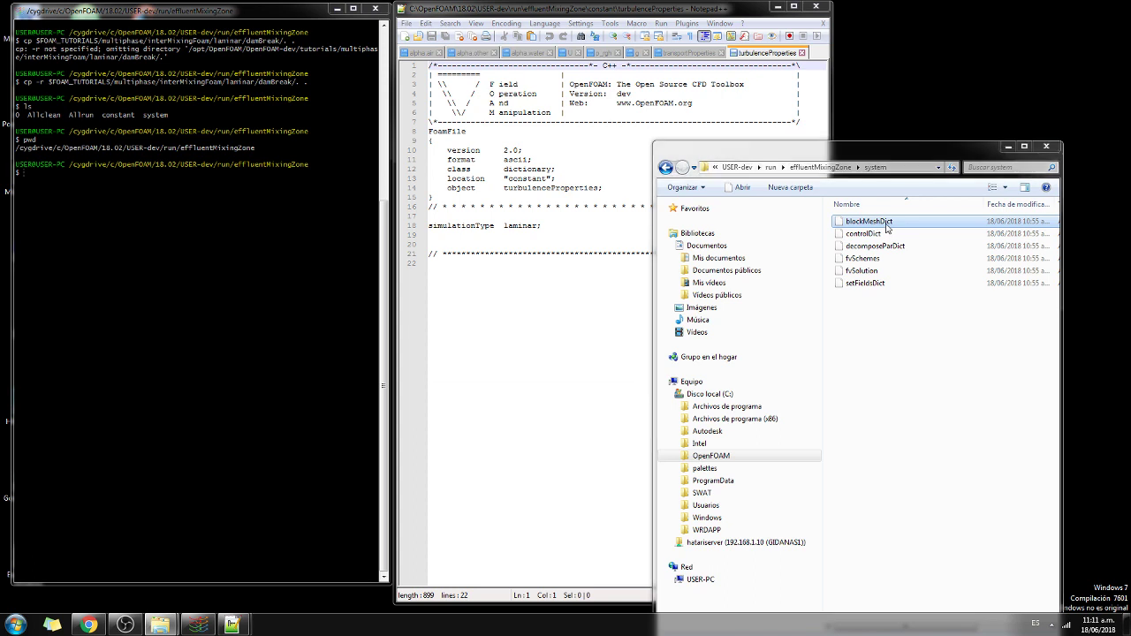
{"action": "key", "text": "Delete"}
{"action": "key", "text": "Return"}
{"action": "left_click", "coordinate": [892, 233]}
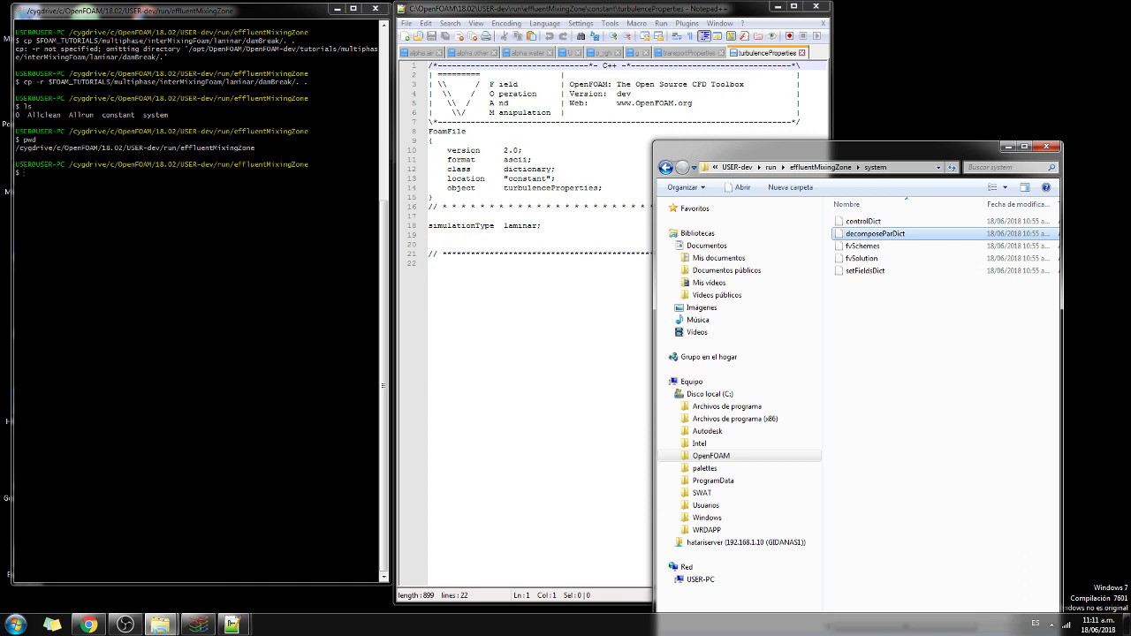
{"action": "mouse_move", "coordinate": [892, 238]}
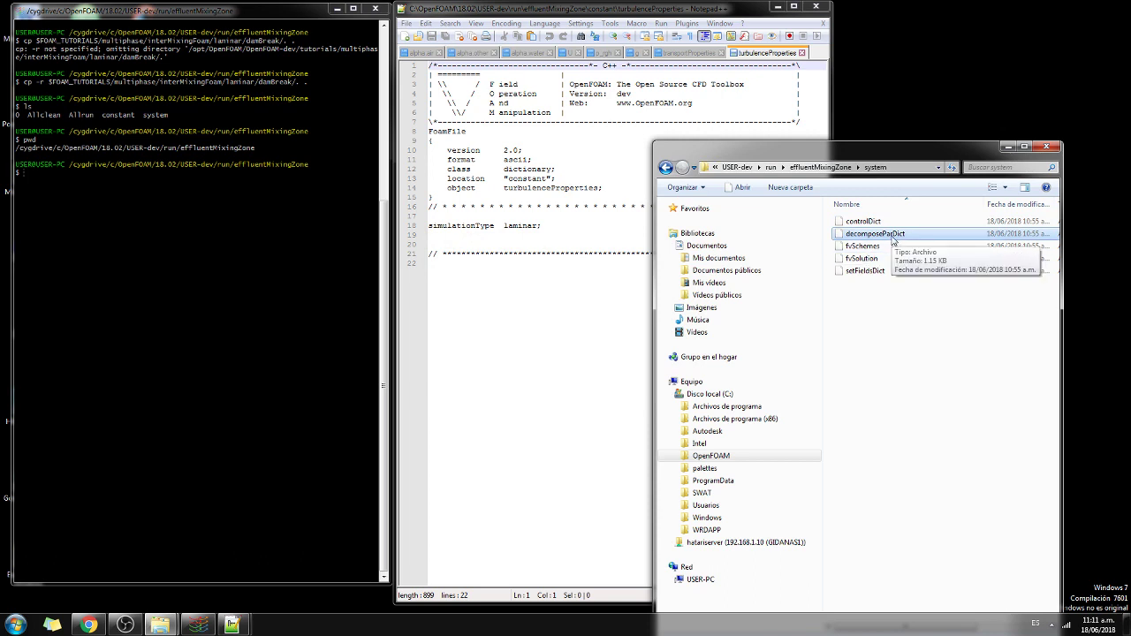
{"action": "key", "text": "Delete"}
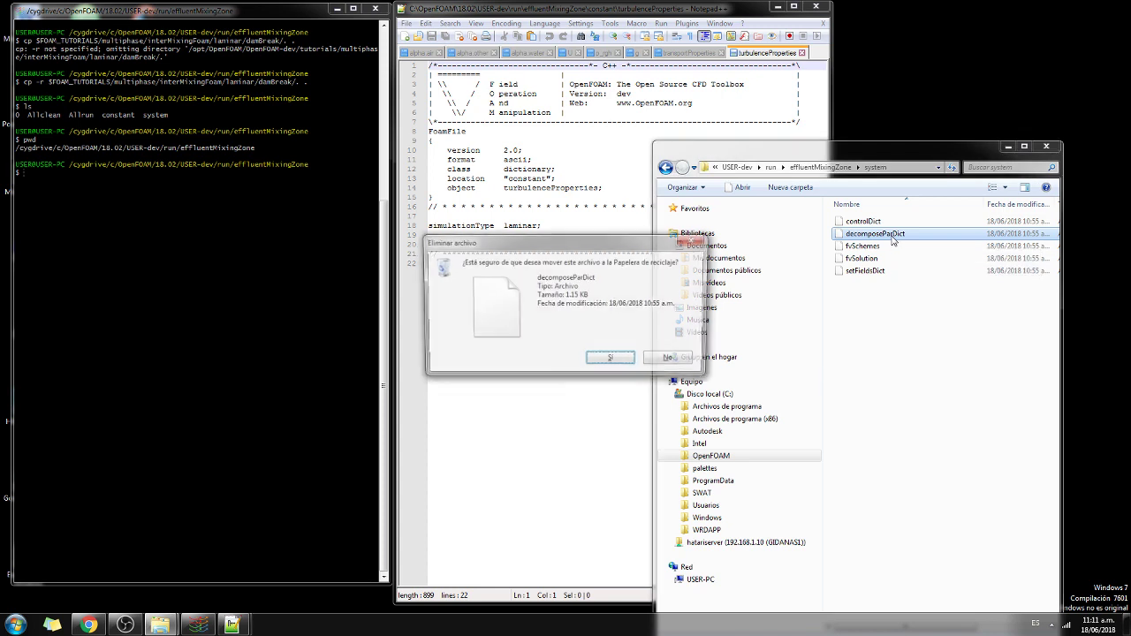
{"action": "left_click", "coordinate": [618, 361]}
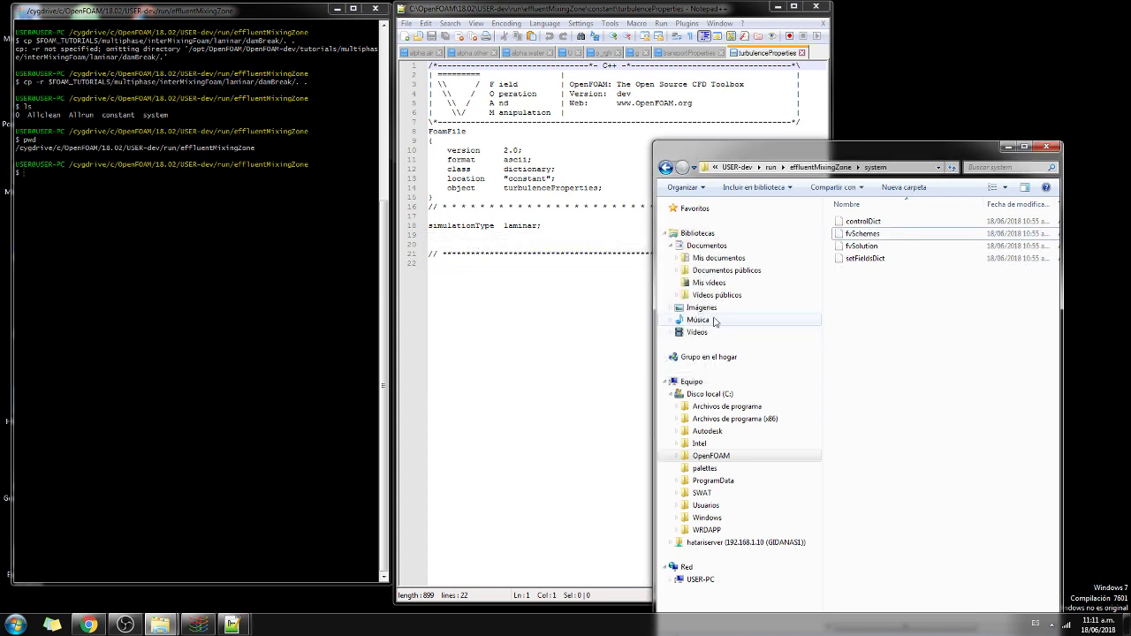
{"action": "right_click", "coordinate": [862, 221]}
{"action": "left_click", "coordinate": [910, 239]}
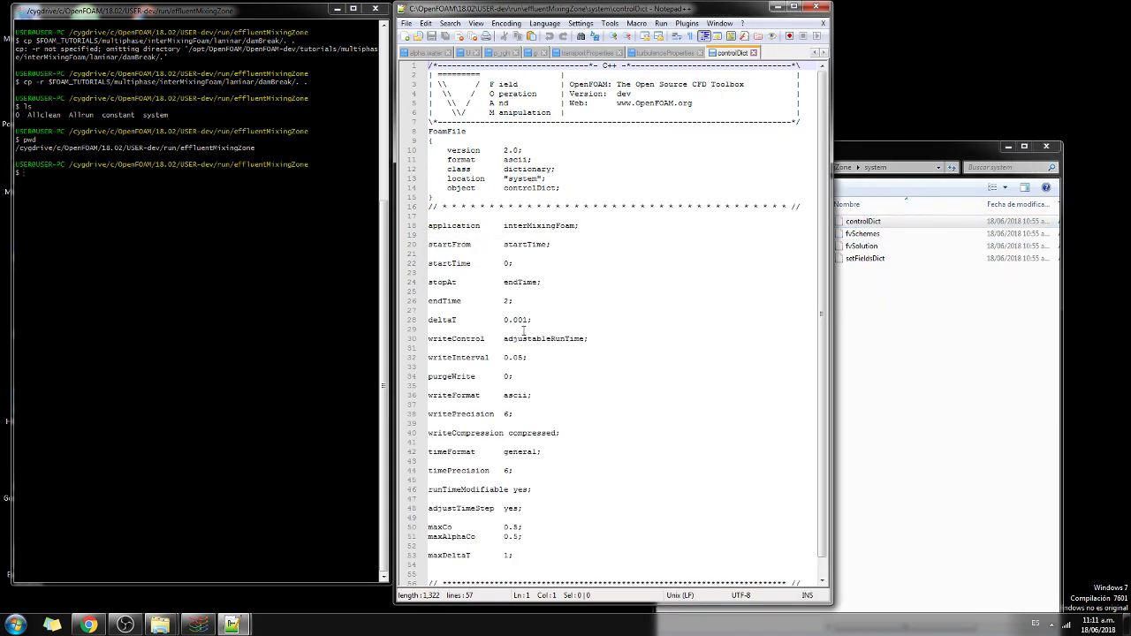
Step: Set controlDict endTime to 180 and writeInterval from 0.05 to 3, and save
{"action": "left_click", "coordinate": [525, 302]}
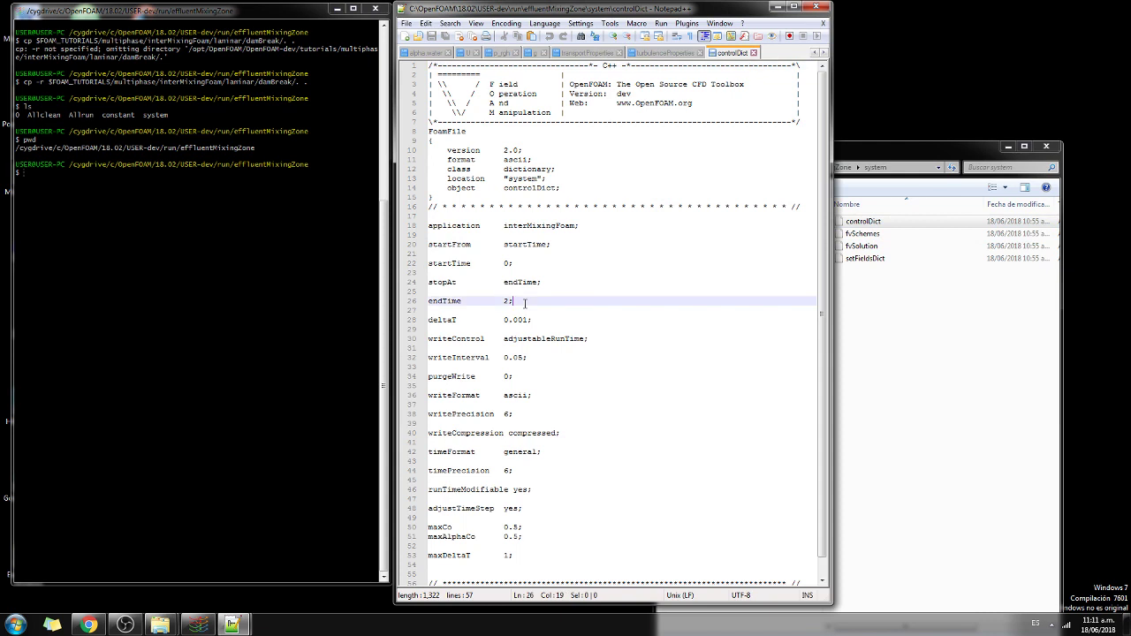
{"action": "key", "text": "BackSpace"}
{"action": "key", "text": "BackSpace"}
{"action": "type", "text": "180;"}
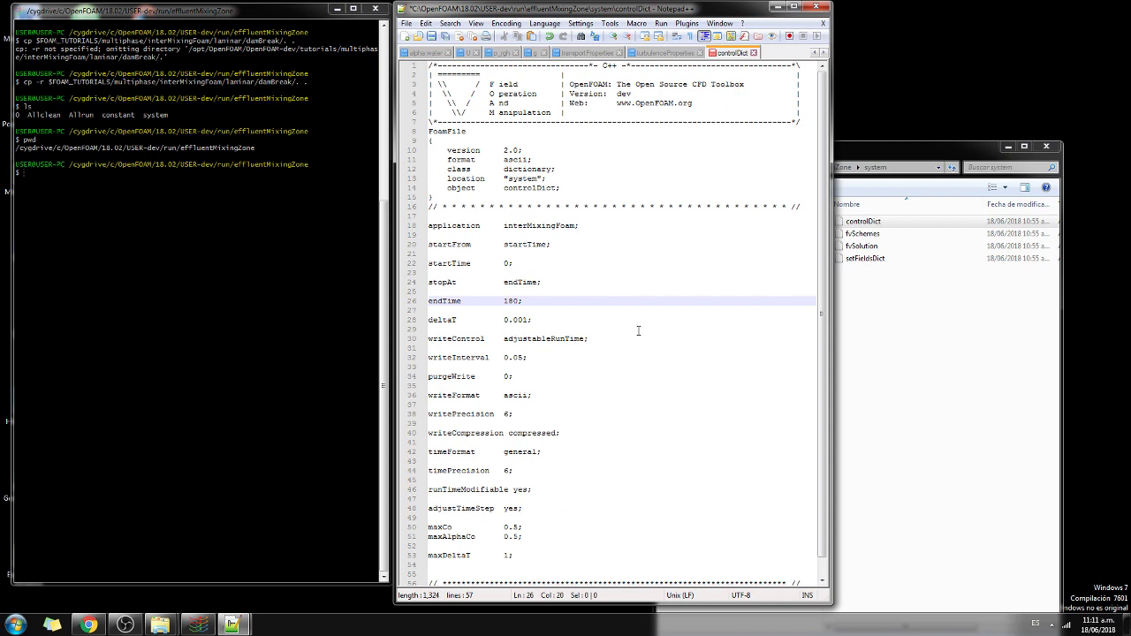
{"action": "key", "text": "Down"}
{"action": "key", "text": "Down"}
{"action": "key", "text": "Down"}
{"action": "key", "text": "Down"}
{"action": "key", "text": "Down"}
{"action": "key", "text": "Down"}
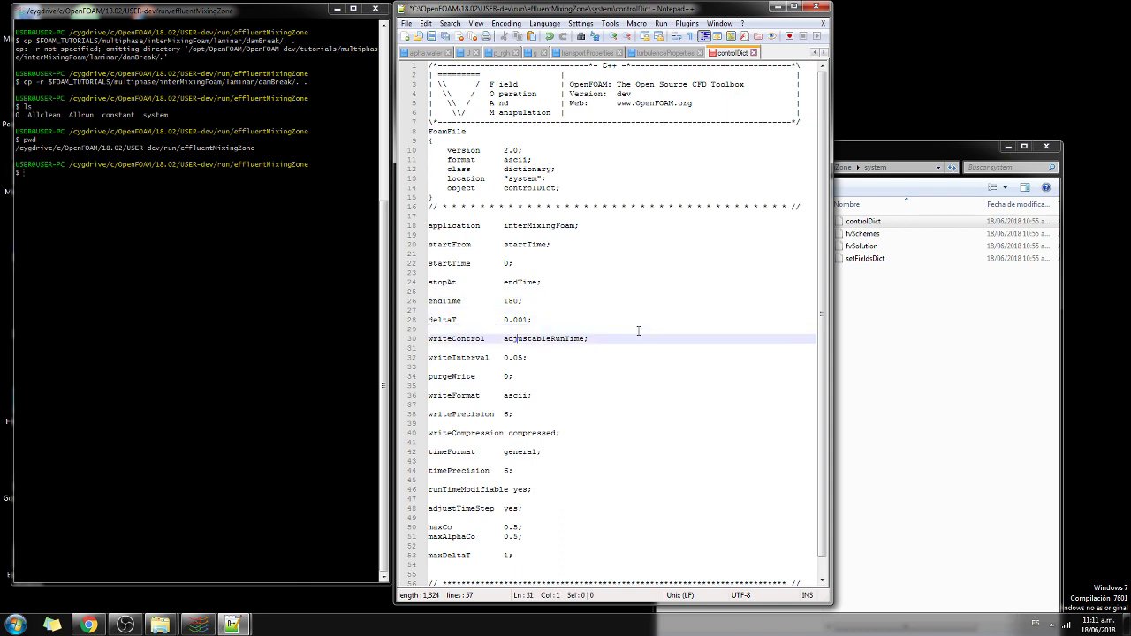
{"action": "key", "text": "BackSpace"}
{"action": "key", "text": "BackSpace"}
{"action": "key", "text": "BackSpace"}
{"action": "key", "text": "BackSpace"}
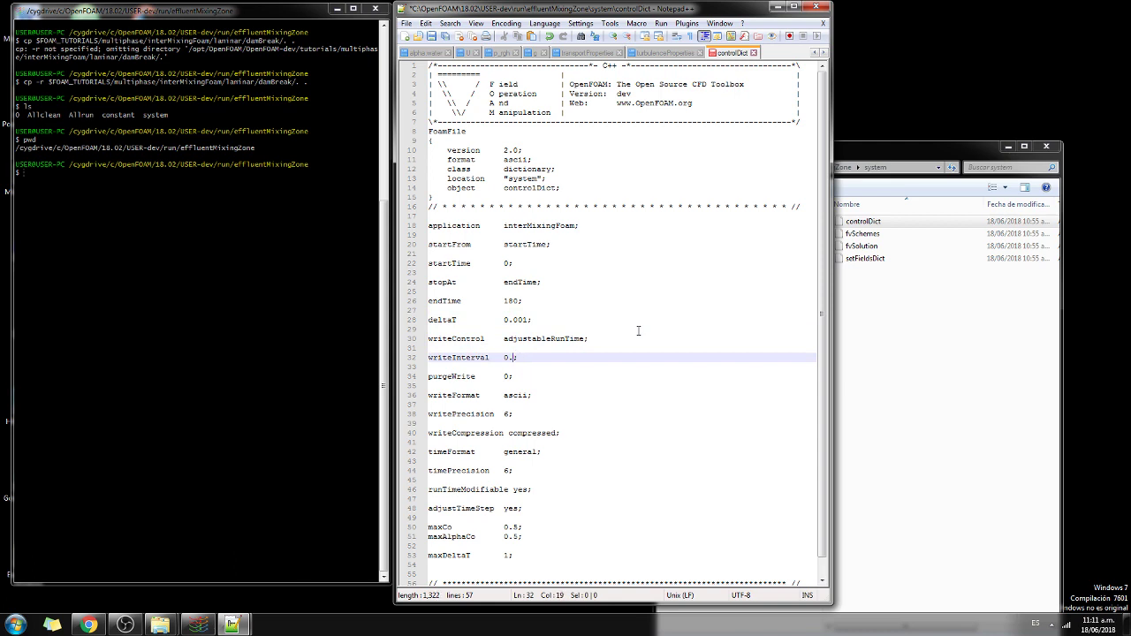
{"action": "type", "text": "3"}
{"action": "key", "text": "ctrl+s"}
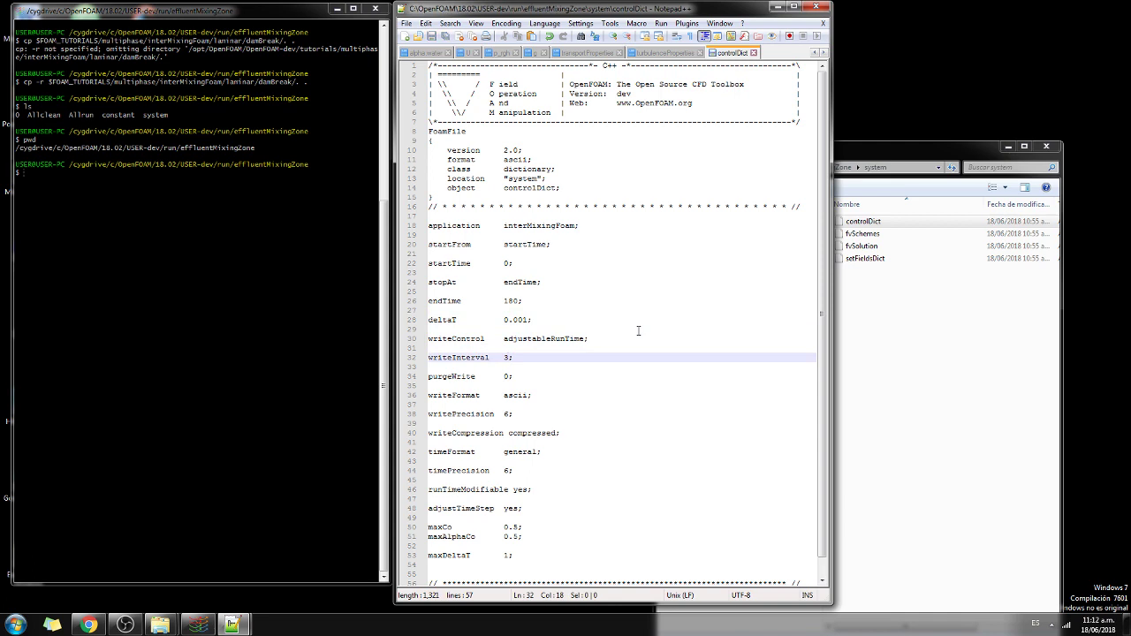
{"action": "left_click", "coordinate": [946, 314]}
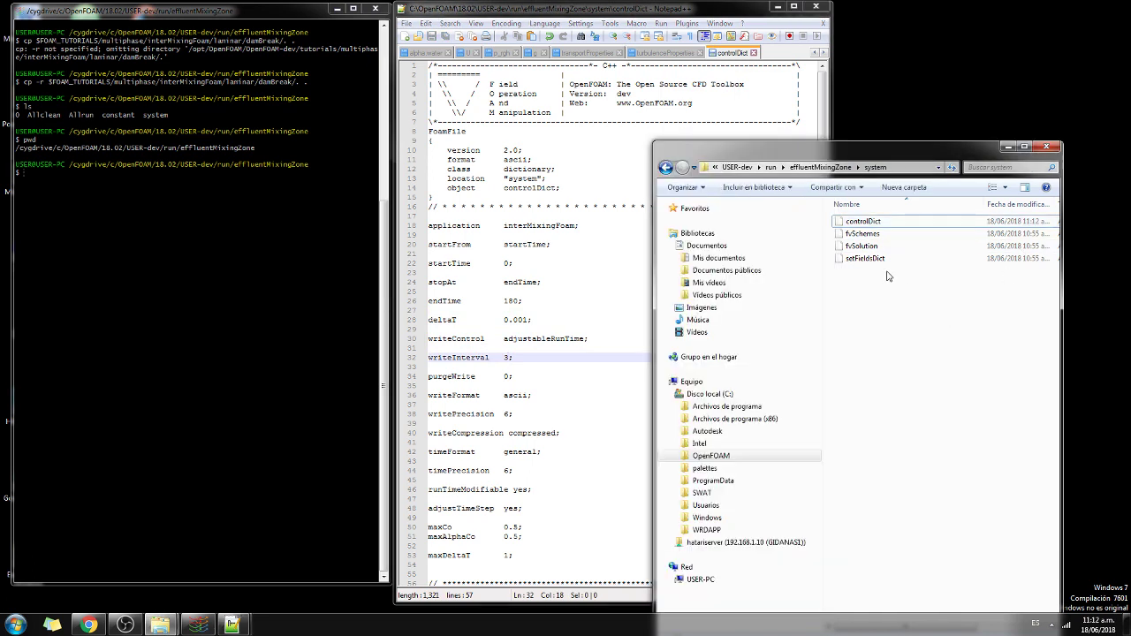
Step: Open setFieldsDict and set the default alpha.other to 0 so water is the default phase
{"action": "right_click", "coordinate": [874, 259]}
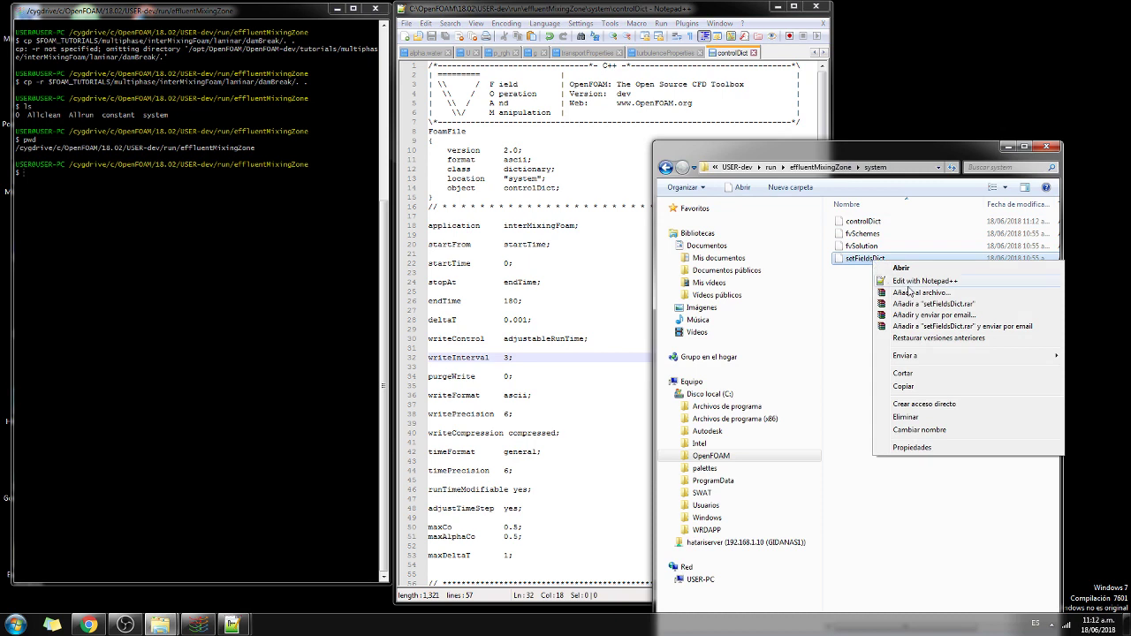
{"action": "left_click", "coordinate": [909, 283]}
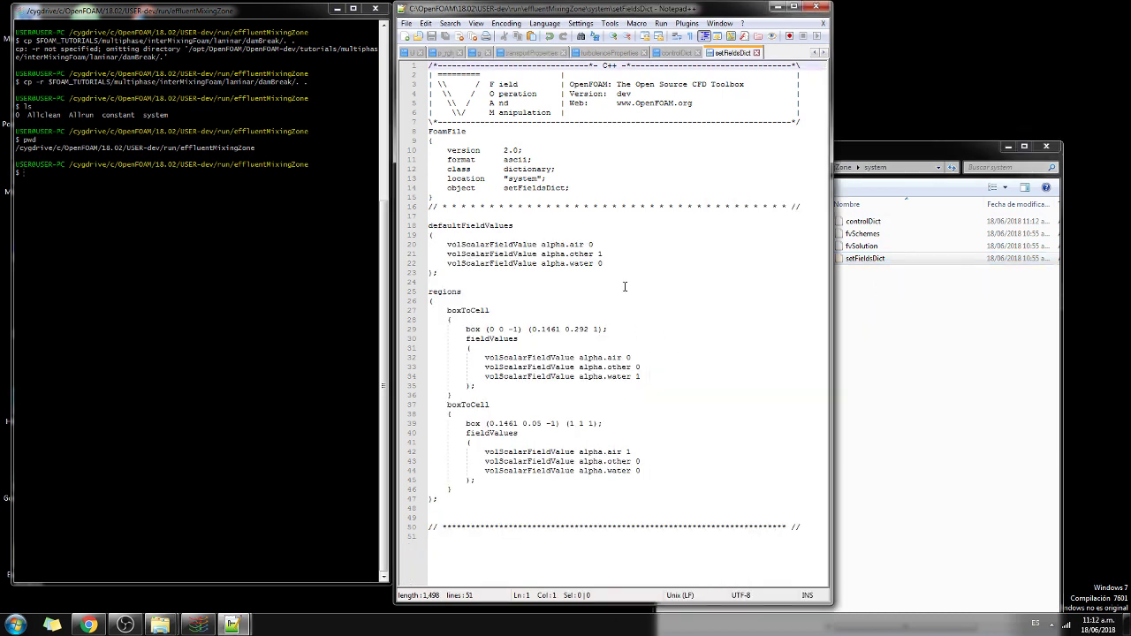
{"action": "left_click", "coordinate": [610, 261]}
{"action": "key", "text": "Up"}
{"action": "key", "text": "BackSpace"}
{"action": "type", "text": "0"}
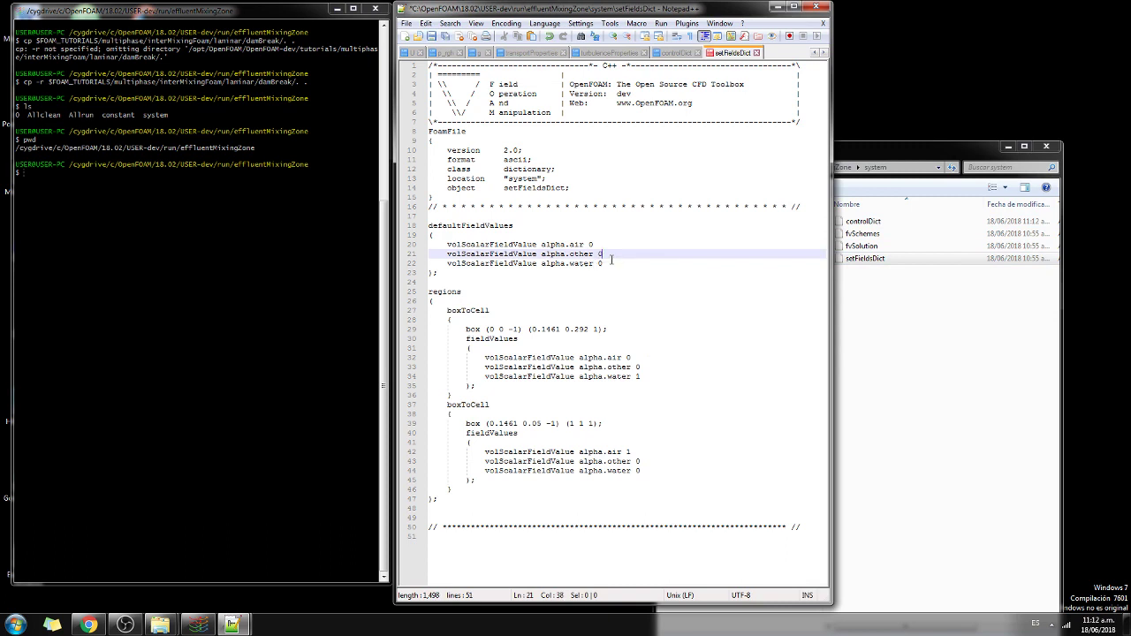
{"action": "key", "text": "Down"}
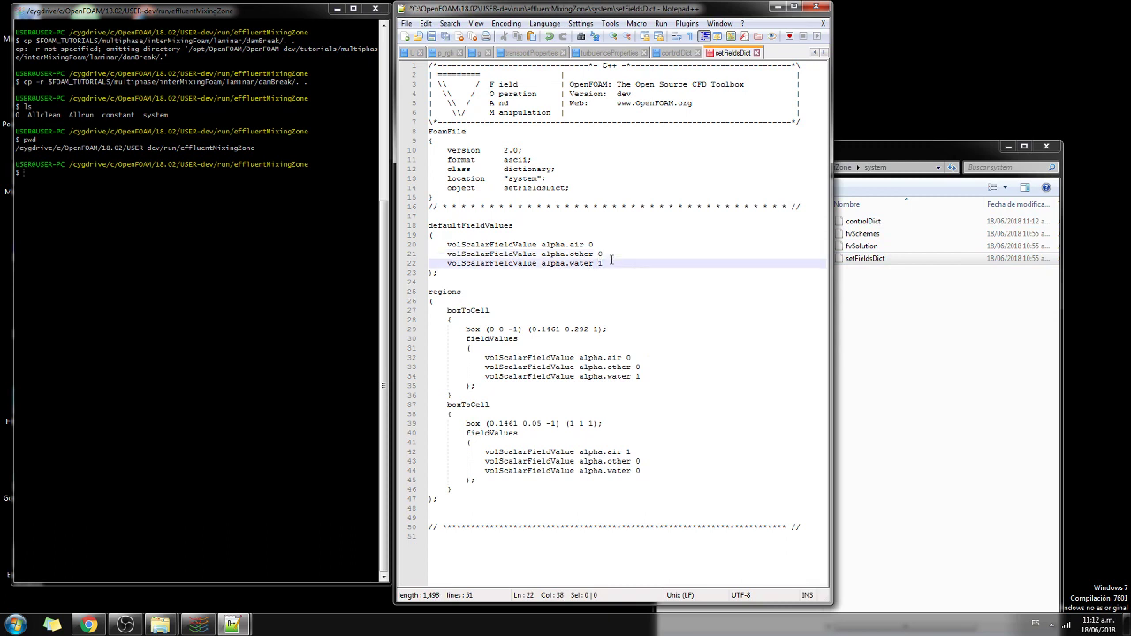
Step: Delete the second boxToCell region and set the remaining region's alpha.other 1, alpha.water 0
{"action": "left_click_drag", "start_coordinate": [474, 491], "coordinate": [385, 413]}
{"action": "key", "text": "Delete"}
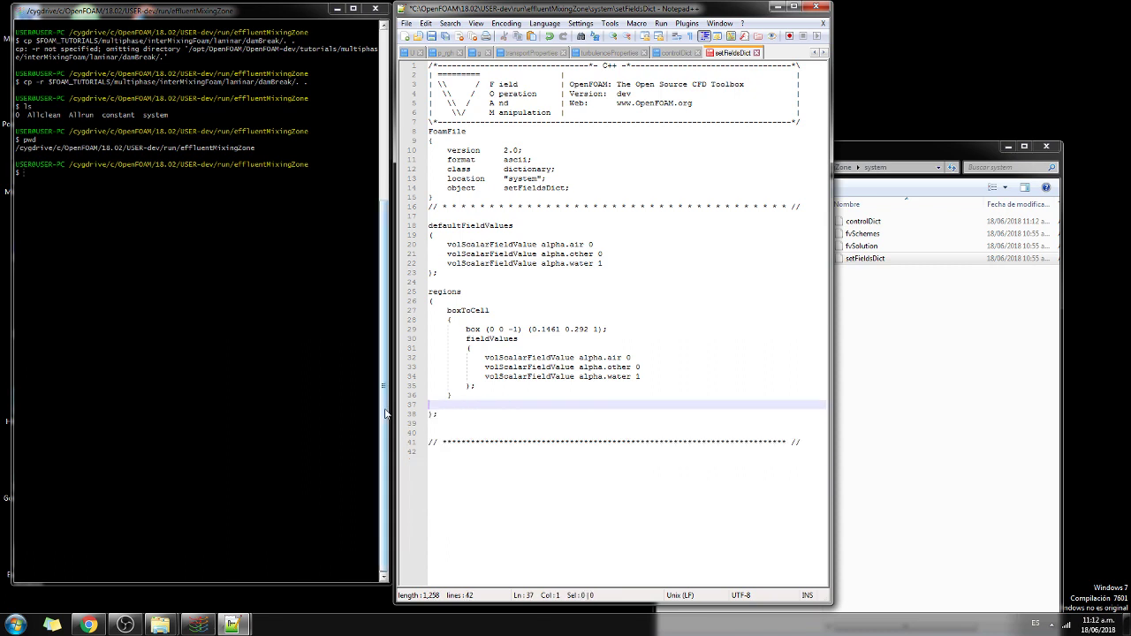
{"action": "key", "text": "Delete"}
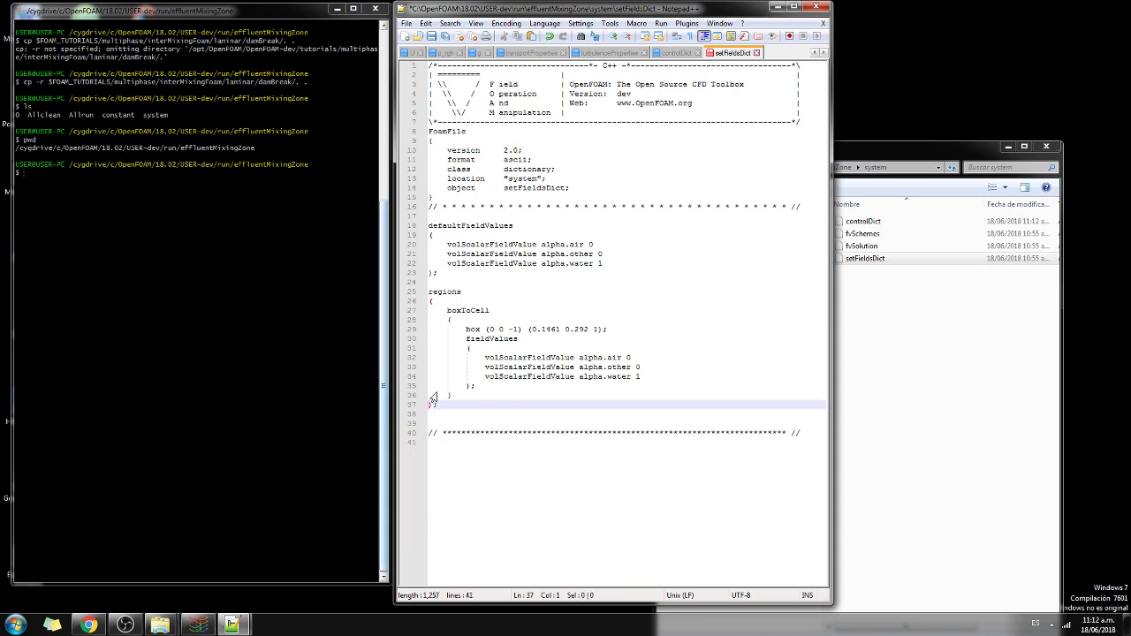
{"action": "double_click", "coordinate": [636, 367]}
{"action": "type", "text": "1"}
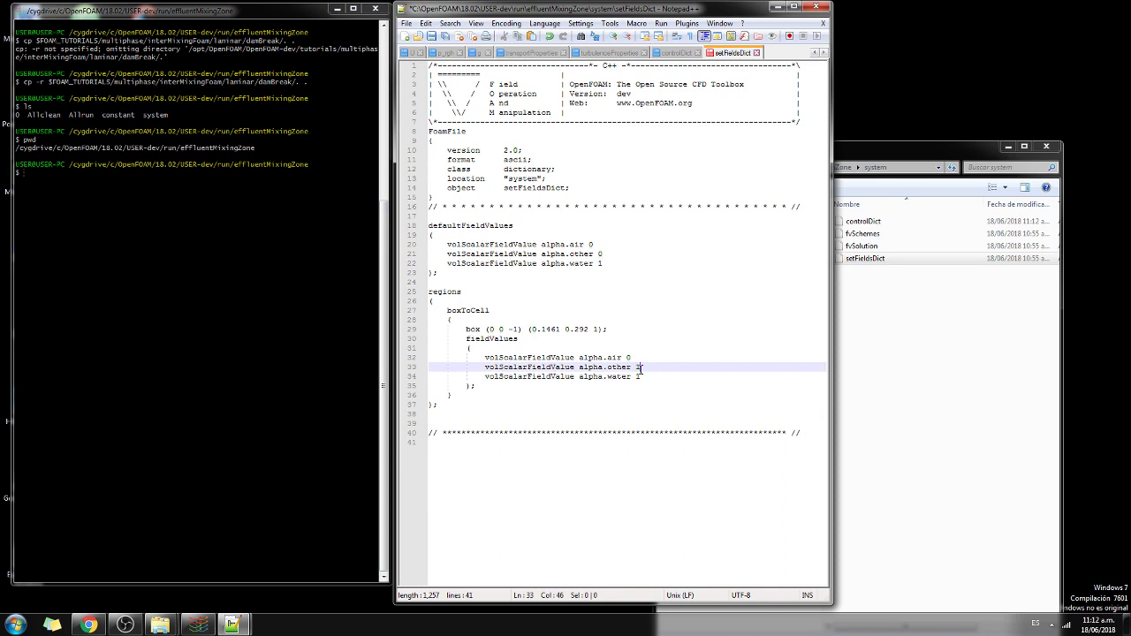
{"action": "double_click", "coordinate": [638, 376]}
{"action": "left_click", "coordinate": [636, 376]}
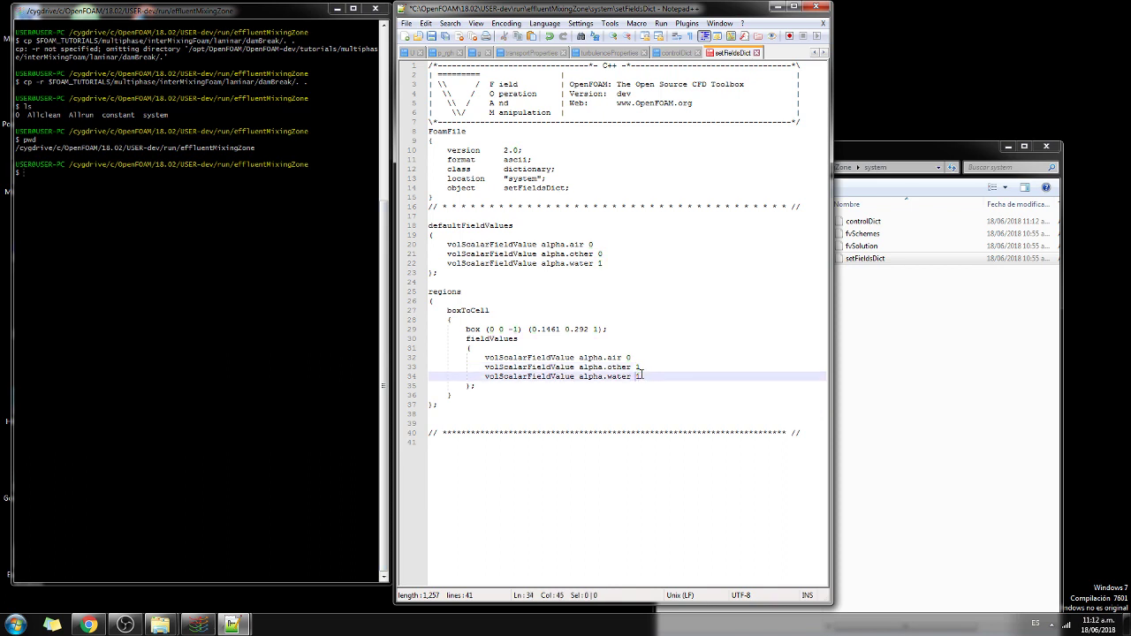
{"action": "type", "text": "0"}
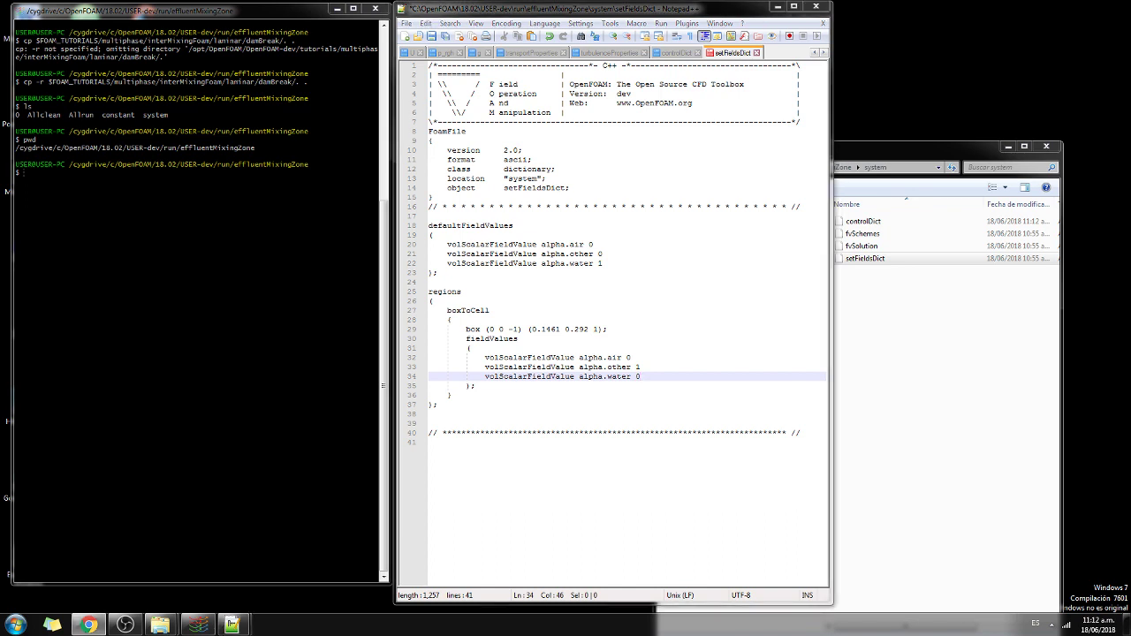
Step: Set the box corners to (20 10 -0.4) and (21 10.4 0), then save setFieldsDict
{"action": "left_click", "coordinate": [488, 329]}
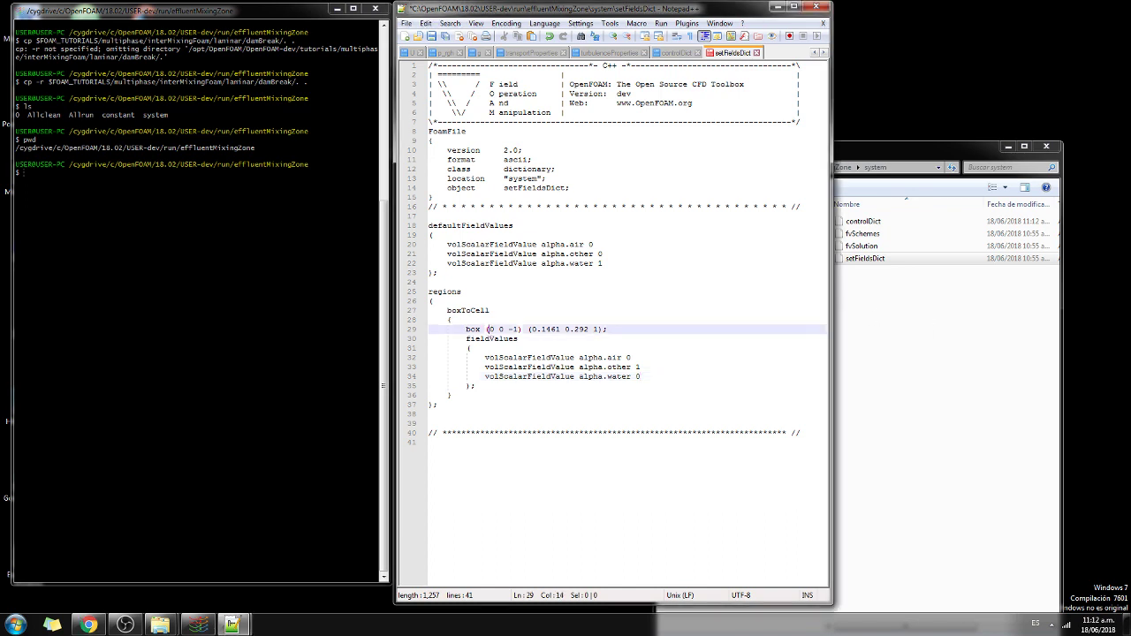
{"action": "type", "text": "0"}
{"action": "key", "text": "BackSpace"}
{"action": "type", "text": "2 1"}
{"action": "left_click", "coordinate": [528, 329]}
{"action": "key", "text": "BackSpace"}
{"action": "type", "text": "0.4"}
{"action": "left_click", "coordinate": [550, 329]}
{"action": "type", "text": "21"}
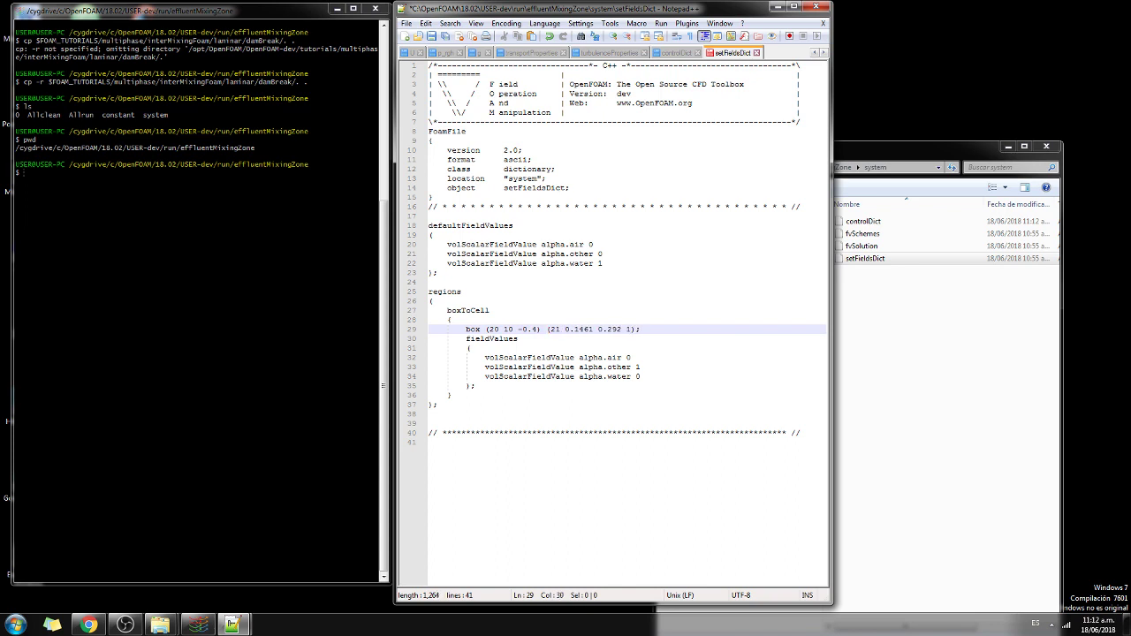
{"action": "type", "text": " 10.4"}
{"action": "key", "text": "Right"}
{"action": "key", "text": "Delete"}
{"action": "key", "text": "Delete"}
{"action": "key", "text": "Delete"}
{"action": "key", "text": "Delete"}
{"action": "key", "text": "Right"}
{"action": "key", "text": "Right"}
{"action": "key", "text": "Delete"}
{"action": "key", "text": "Delete"}
{"action": "key", "text": "Delete"}
{"action": "key", "text": "Delete"}
{"action": "key", "text": "Delete"}
{"action": "key", "text": "Delete"}
{"action": "key", "text": "Delete"}
{"action": "key", "text": "Delete"}
{"action": "key", "text": "Delete"}
{"action": "key", "text": "ctrl+s"}
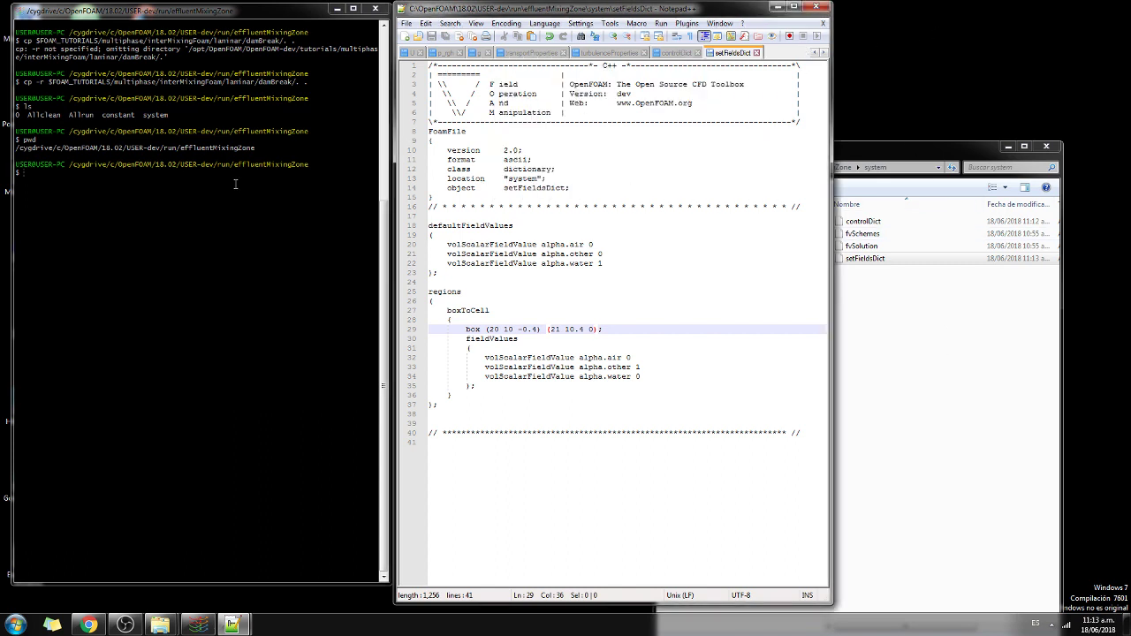
Step: Minimize Notepad++ and list the case folder in the terminal with ls
{"action": "left_click", "coordinate": [776, 7]}
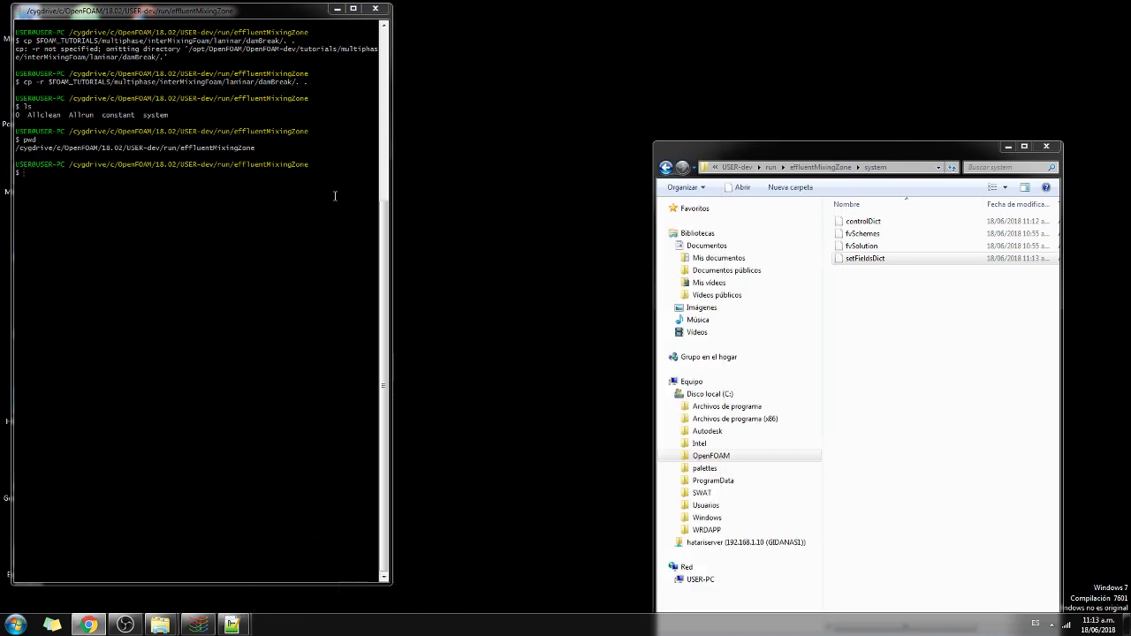
{"action": "left_click", "coordinate": [335, 207]}
{"action": "type", "text": "ls"}
{"action": "key", "text": "Return"}
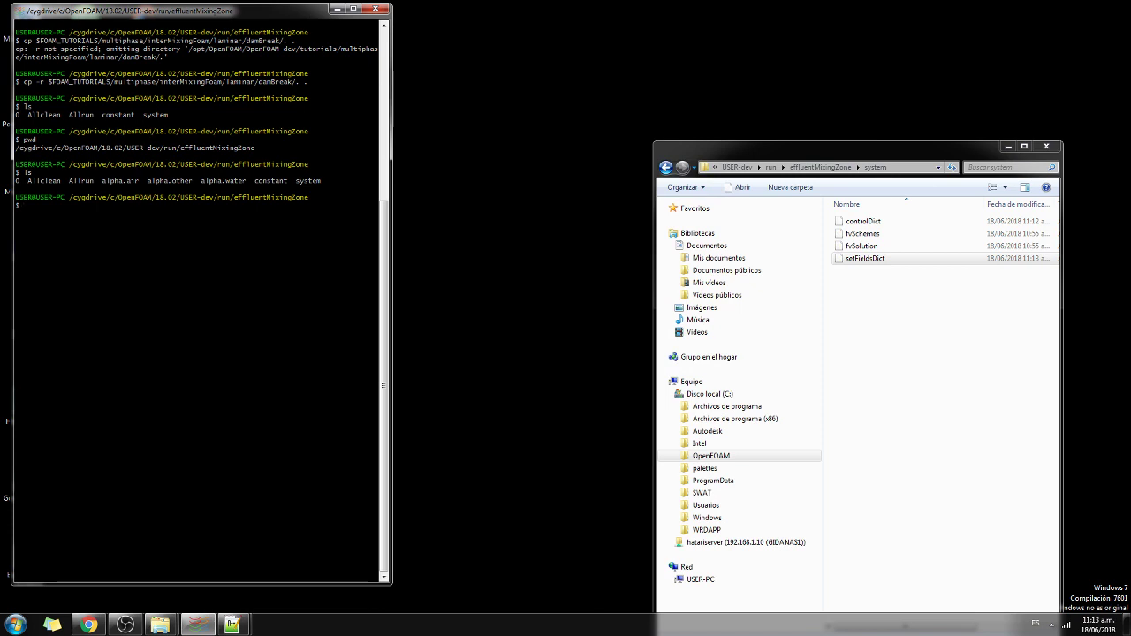
Step: Begin an ideasUnvToFoam command in the terminal and open Mis documentos in Explorer
{"action": "type", "text": "ideasUnvToFoam.exe"}
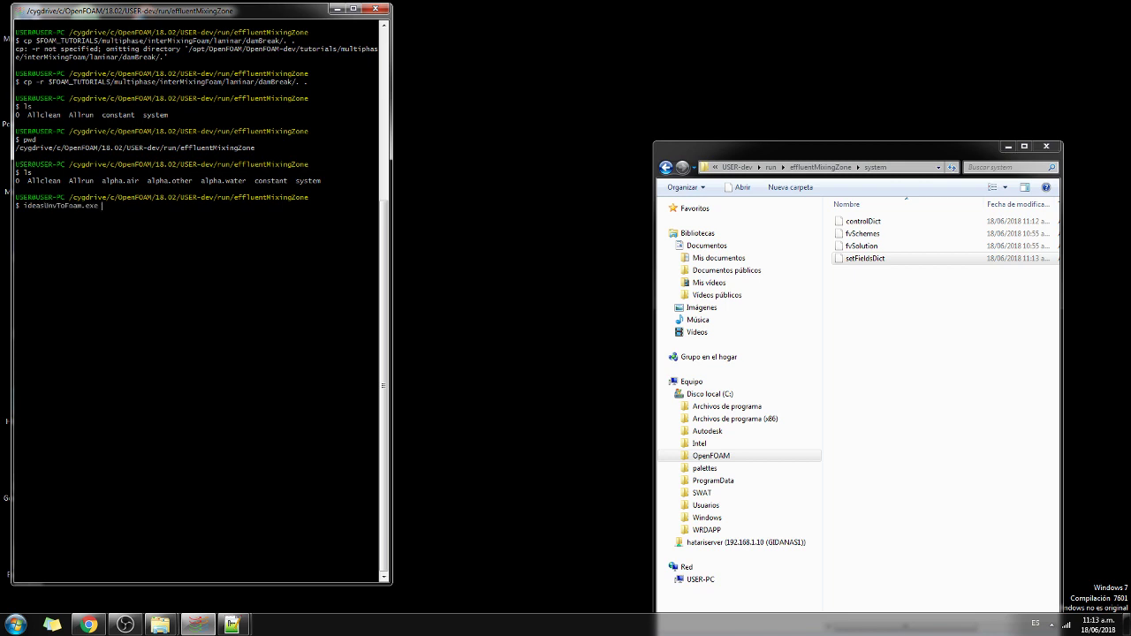
{"action": "key", "text": "BackSpace"}
{"action": "key", "text": "BackSpace"}
{"action": "key", "text": "BackSpace"}
{"action": "type", "text": "Me"}
{"action": "left_click", "coordinate": [724, 258]}
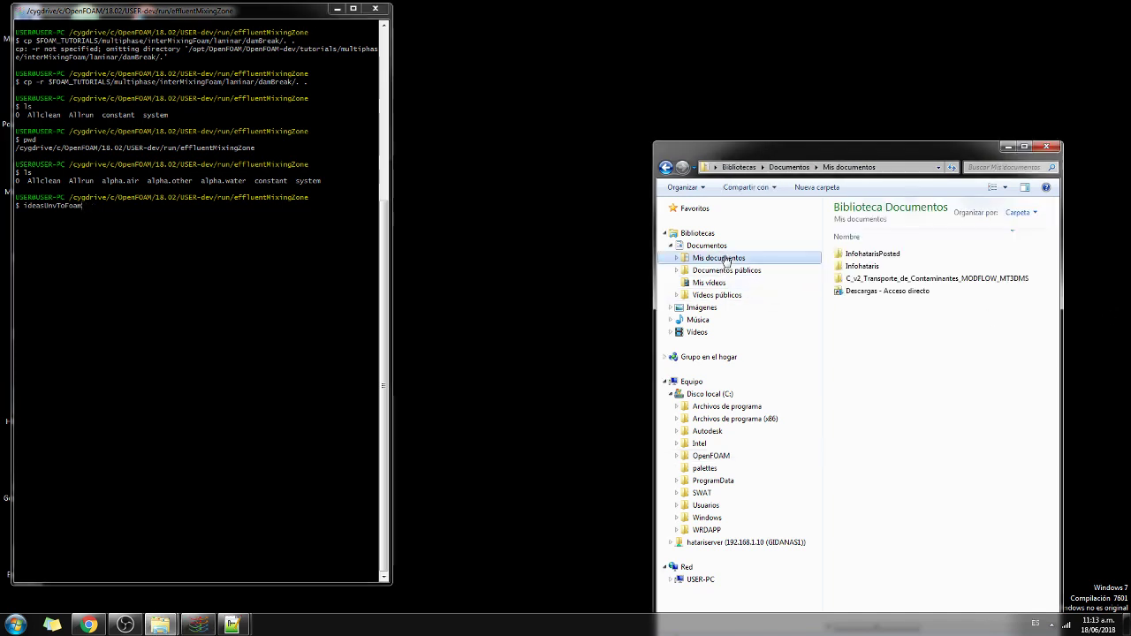
Step: Browse to the Infohataris > ZonadeMezclaEfluenteMar > Hdf folder holding the mesh file
{"action": "double_click", "coordinate": [844, 266]}
{"action": "double_click", "coordinate": [844, 255]}
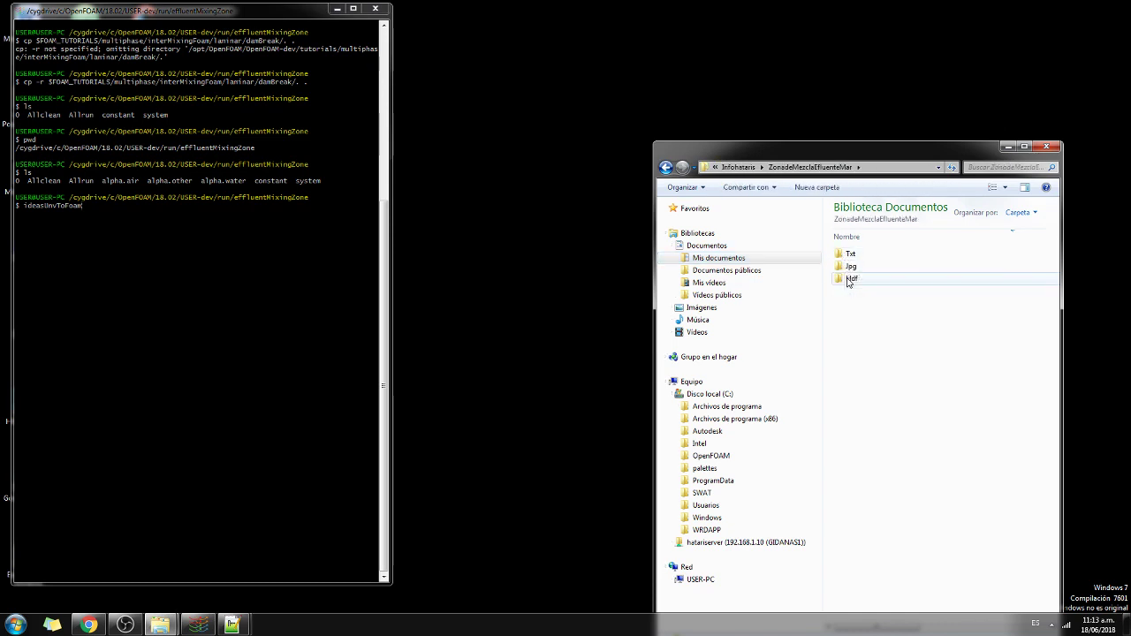
{"action": "left_click", "coordinate": [847, 281]}
{"action": "double_click", "coordinate": [847, 281]}
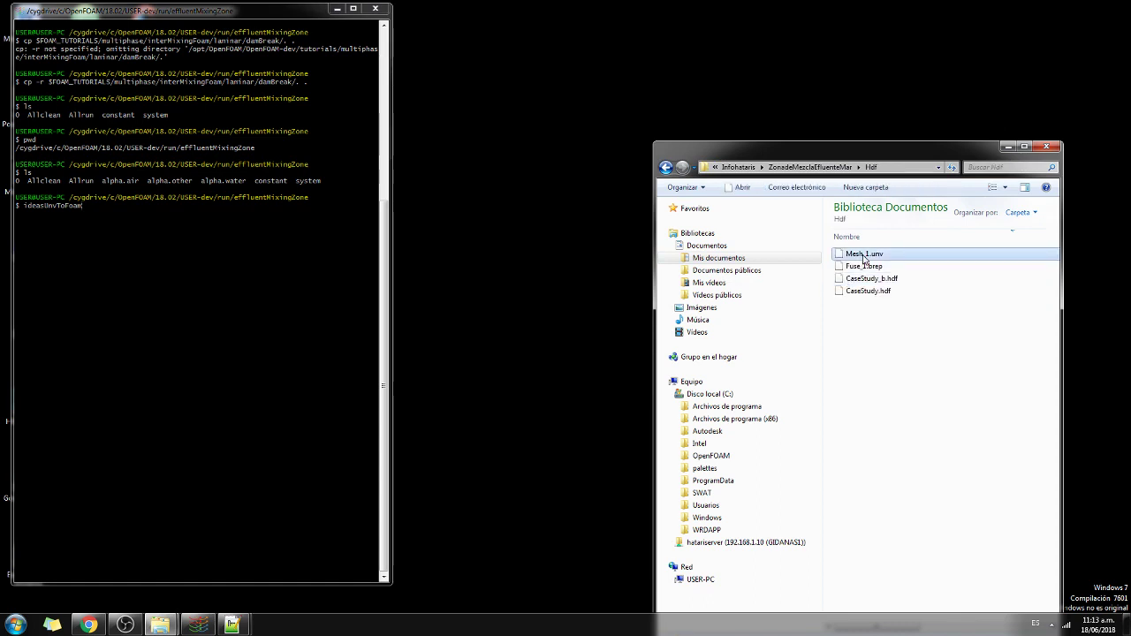
Step: Paste Mesh_1.unv into C:\OpenFOAM\18.02\USER-dev\run\effluentMixingZone
{"action": "left_click", "coordinate": [725, 394]}
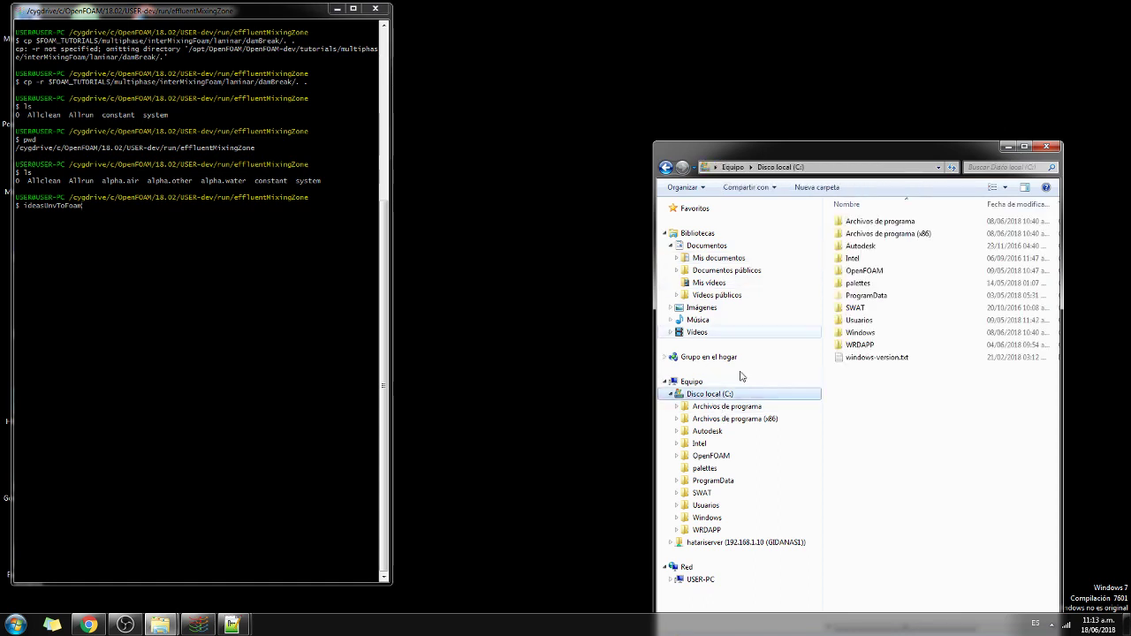
{"action": "double_click", "coordinate": [866, 272]}
{"action": "key", "text": "Down"}
{"action": "key", "text": "Return"}
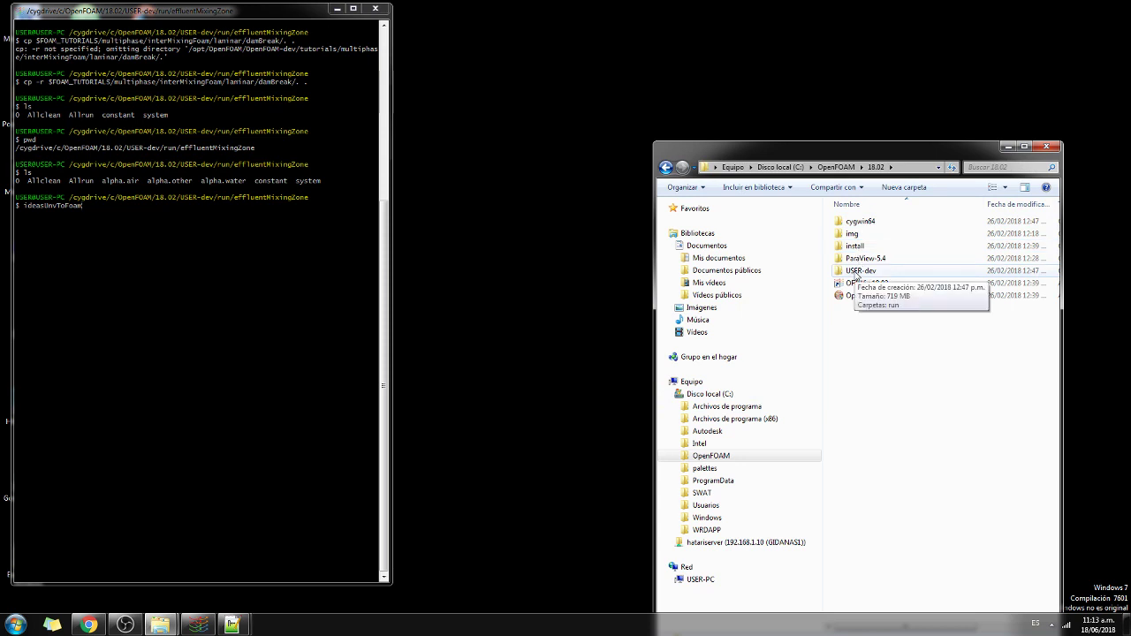
{"action": "double_click", "coordinate": [855, 272]}
{"action": "double_click", "coordinate": [850, 222]}
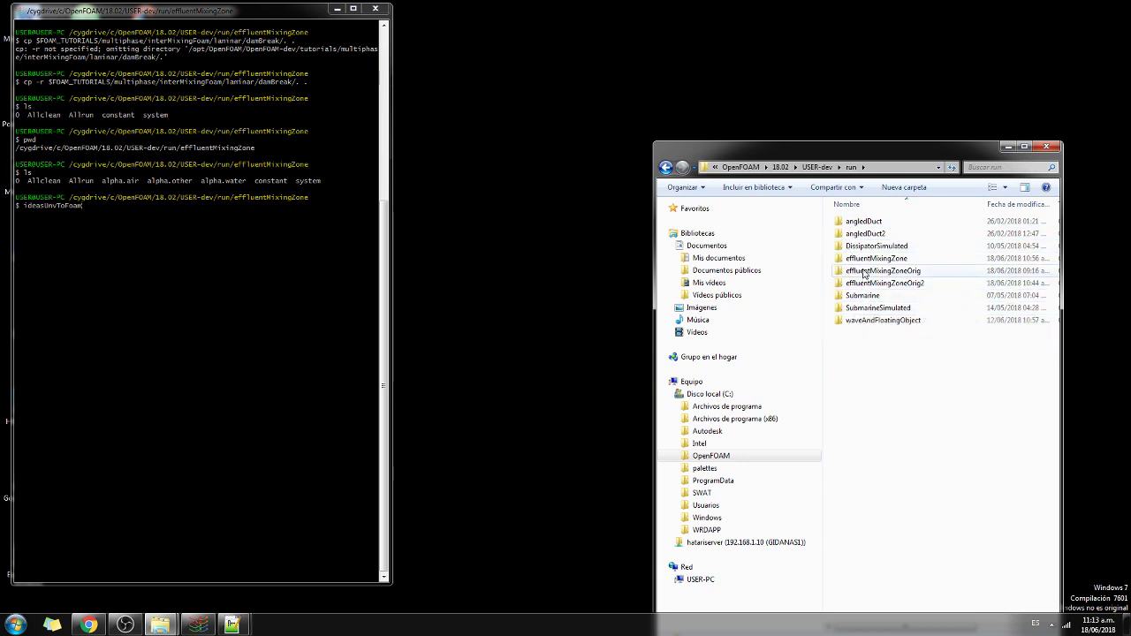
{"action": "double_click", "coordinate": [850, 259]}
{"action": "key", "text": "ctrl+v"}
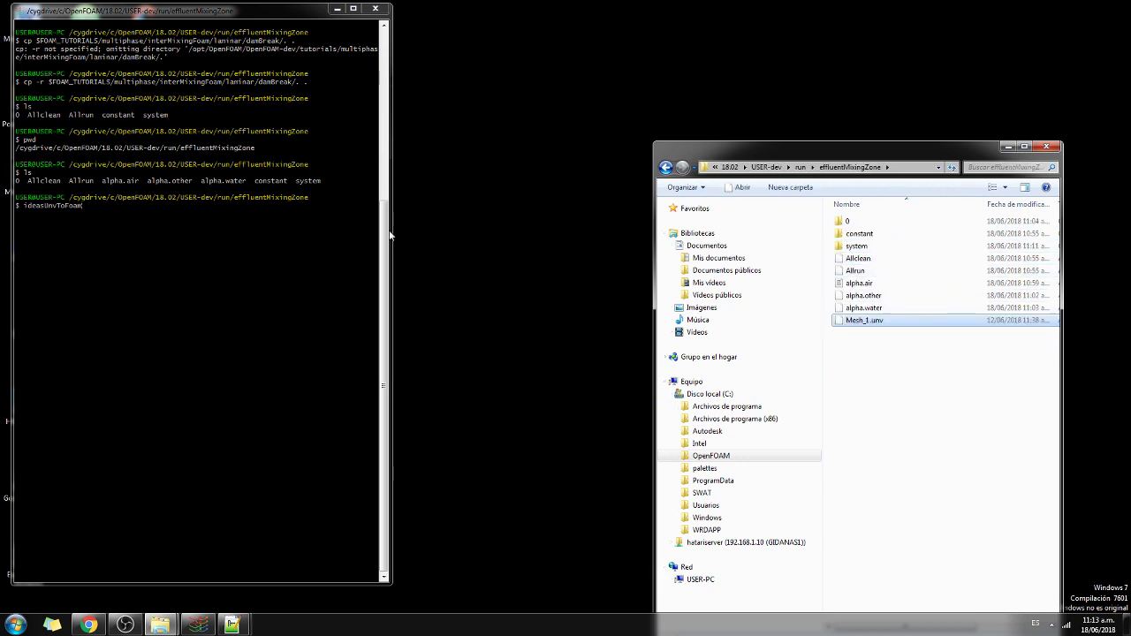
{"action": "left_click", "coordinate": [217, 250]}
Step: List the case folder and convert Mesh_1.unv to an OpenFOAM mesh with ideasUnvToFoam
{"action": "type", "text": "ideasUnvToFoam"}
{"action": "key", "text": "ctrl+u"}
{"action": "type", "text": "ls"}
{"action": "key", "text": "Return"}
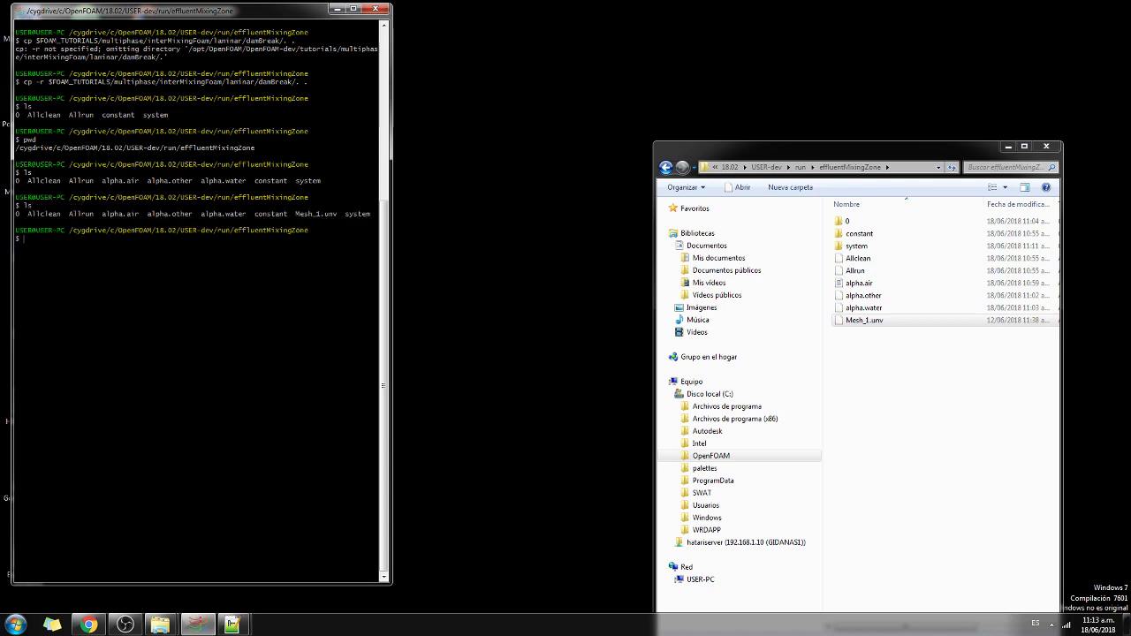
{"action": "type", "text": "ideasUnvToFoam.ex"}
{"action": "key", "text": "BackSpace"}
{"action": "key", "text": "BackSpace"}
{"action": "key", "text": "BackSpace"}
{"action": "type", "text": "M"}
{"action": "key", "text": "Tab"}
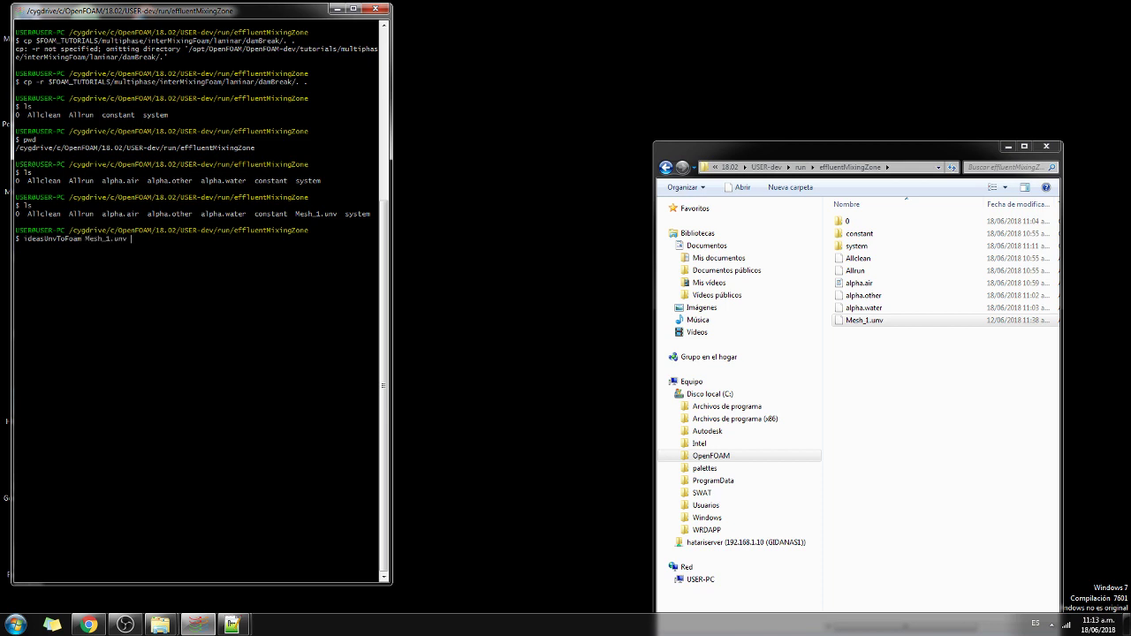
{"action": "key", "text": "Return"}
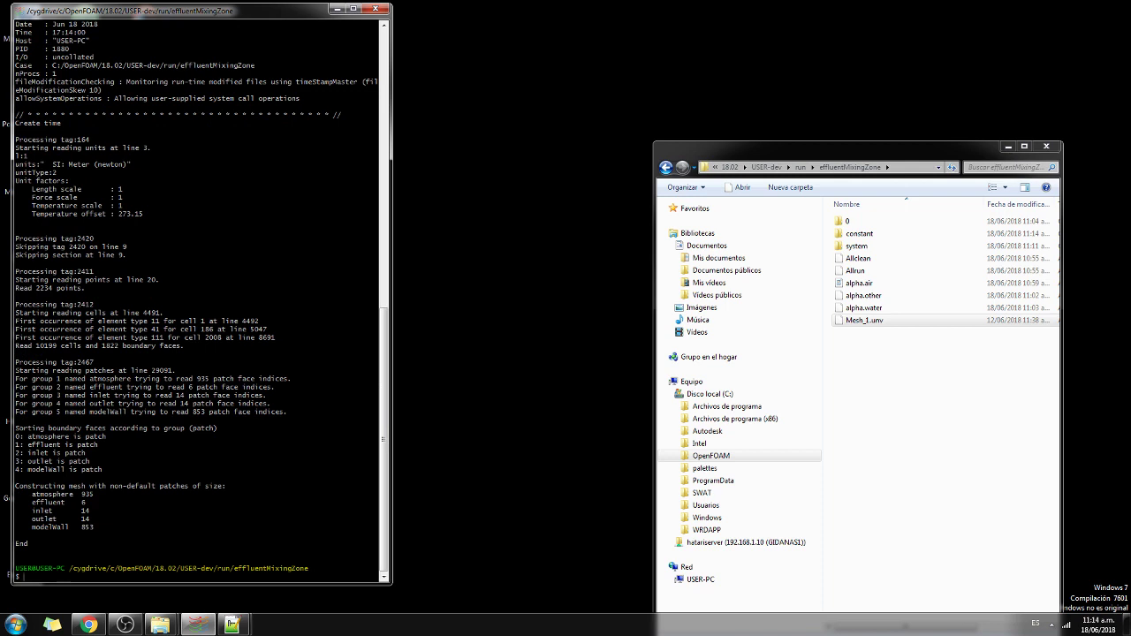
Step: Run setFields to initialise the alpha.air, alpha.other and alpha.water fields
{"action": "type", "text": "etF"}
{"action": "key", "text": "Tab"}
{"action": "key", "text": "Return"}
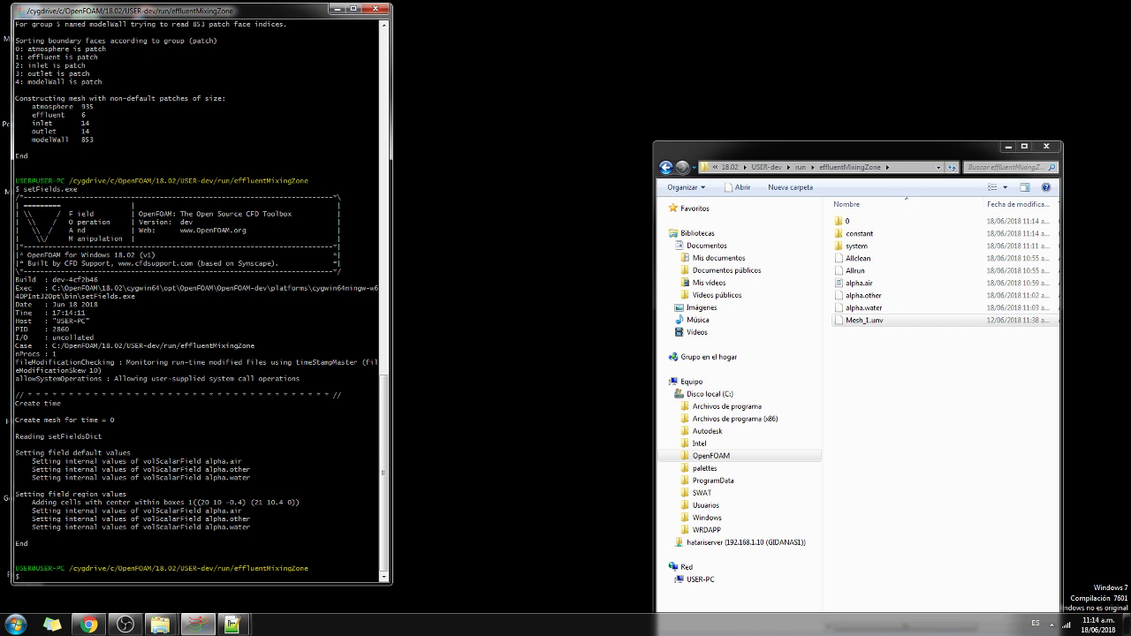
Step: Run checkMesh (Mesh OK), then start interMixingFoam, which stops on an undefined p0 keyword
{"action": "type", "text": "heckMesh"}
{"action": "key", "text": "Return"}
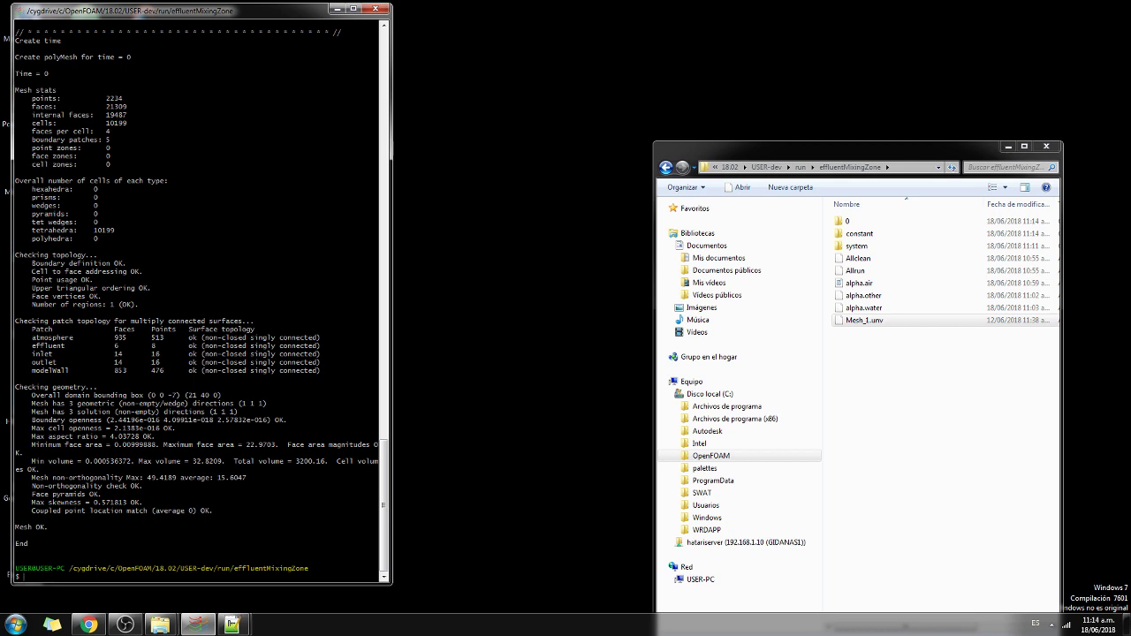
{"action": "type", "text": "interMixingFoam.exe"}
{"action": "key", "text": "Return"}
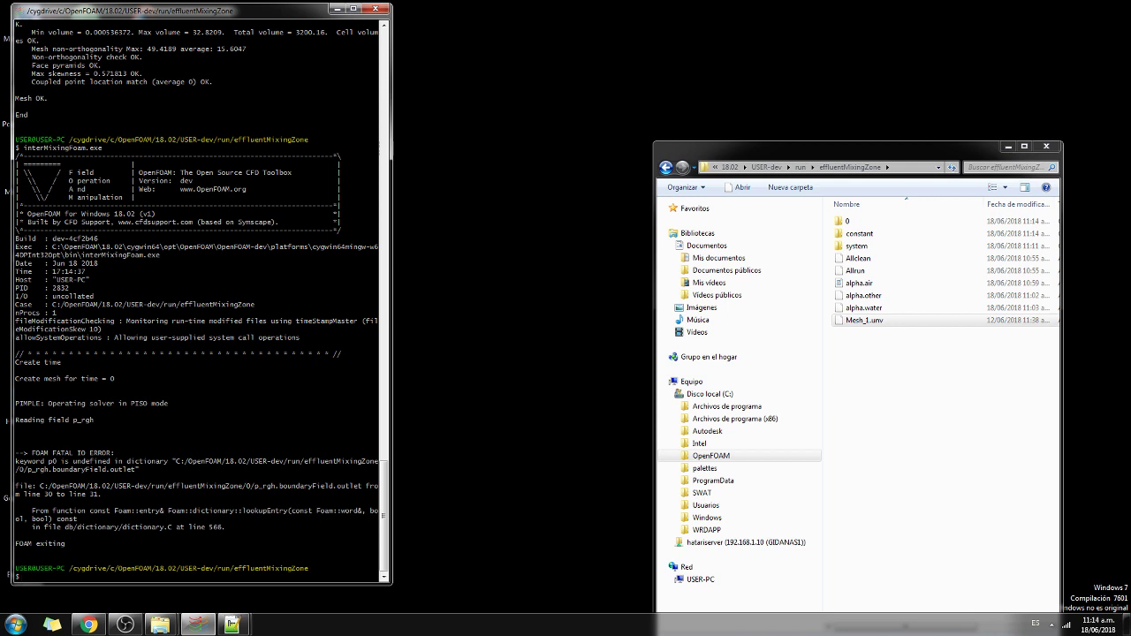
Step: Open 0/p_rgh in Notepad++ at the outlet type line
{"action": "double_click", "coordinate": [846, 221]}
{"action": "left_click", "coordinate": [850, 261]}
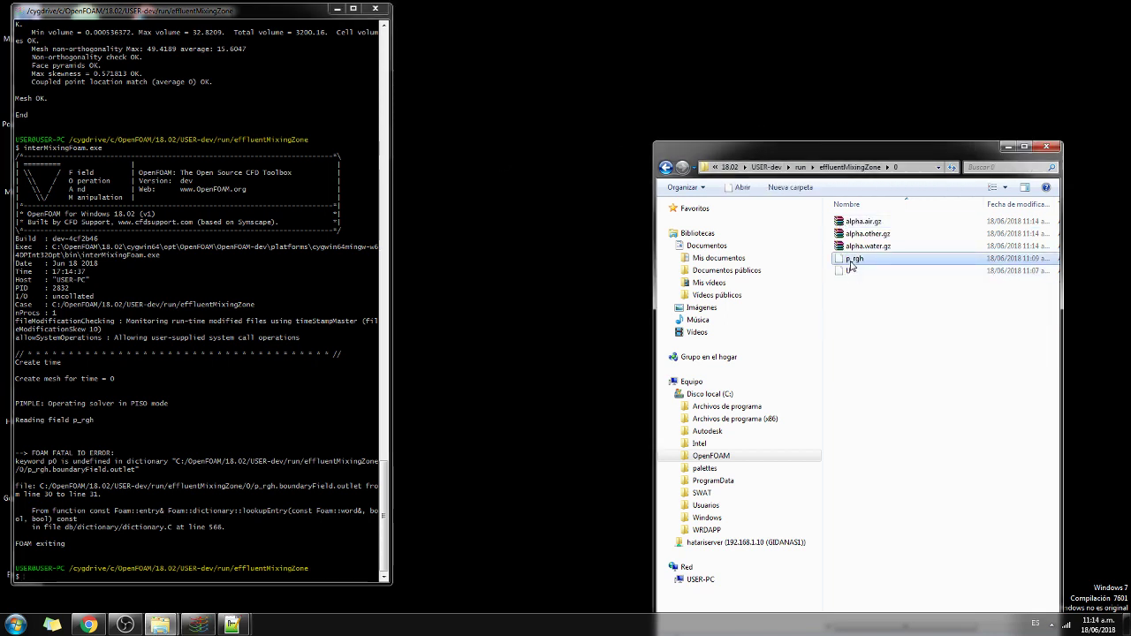
{"action": "right_click", "coordinate": [850, 264]}
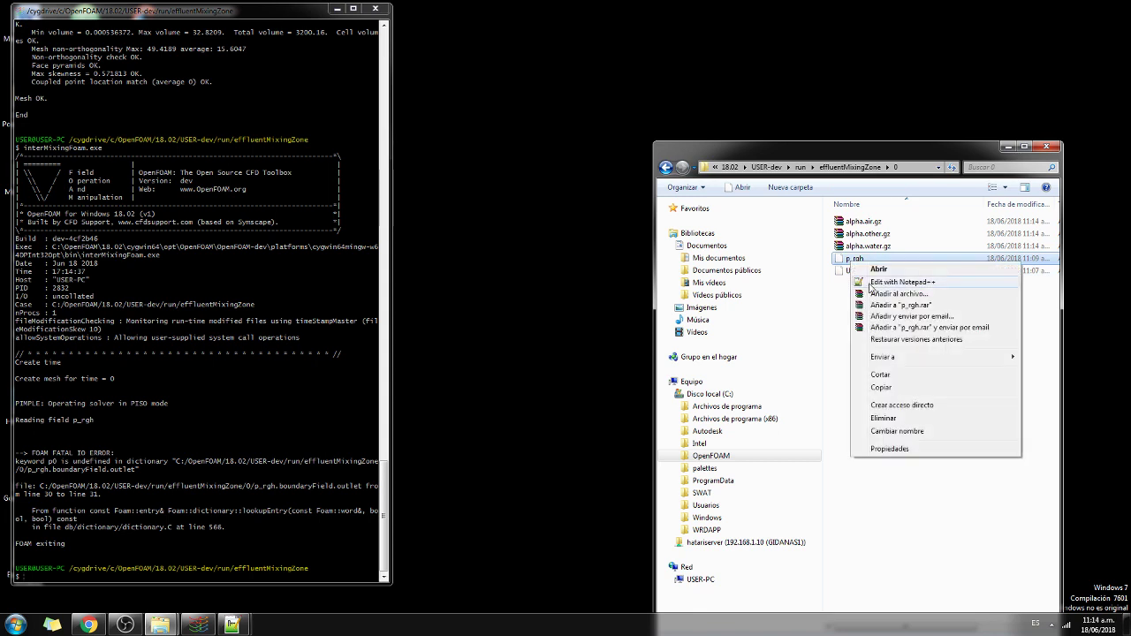
{"action": "left_click", "coordinate": [866, 282]}
{"action": "left_click", "coordinate": [532, 340]}
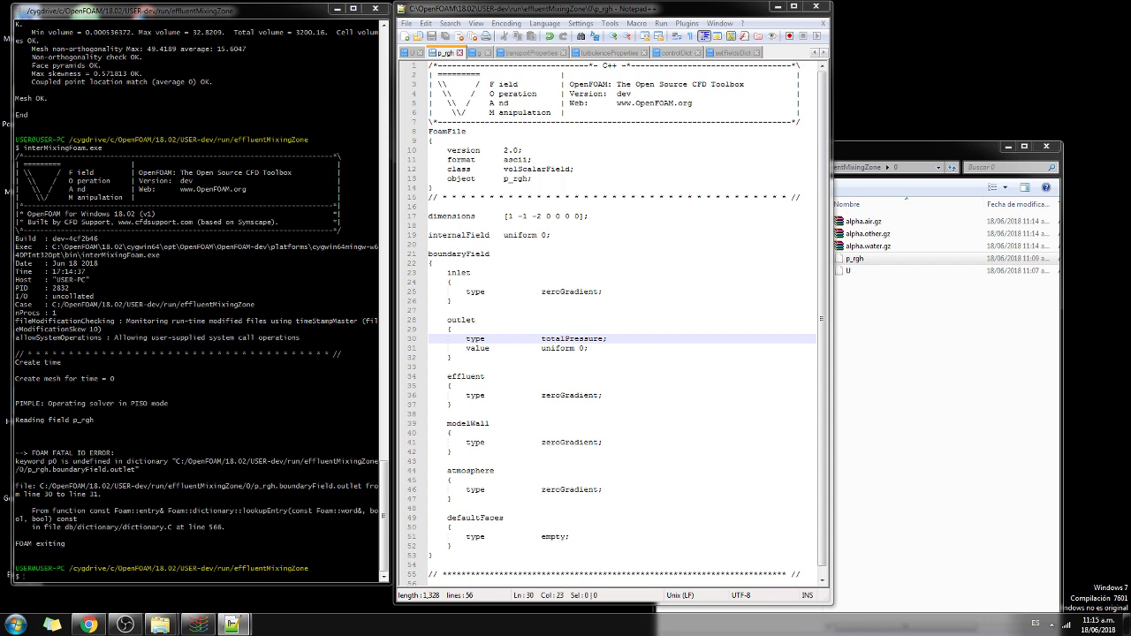
Step: Start a p0 entry on a new line under the outlet's totalPressure type line in p_rgh
{"action": "left_click", "coordinate": [612, 340]}
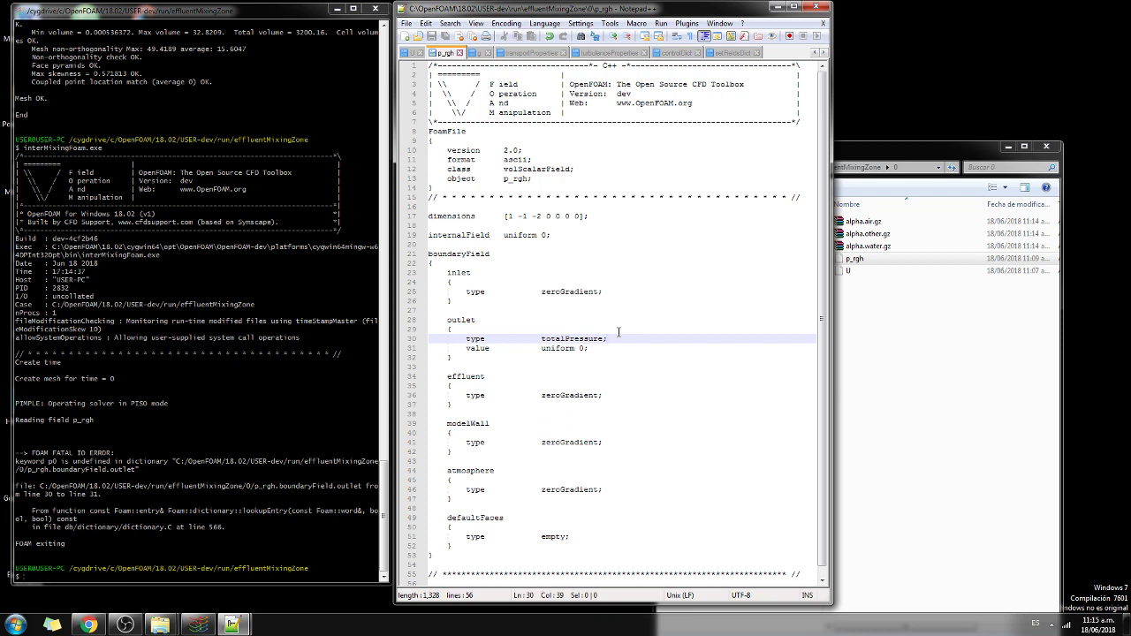
{"action": "key", "text": "Return"}
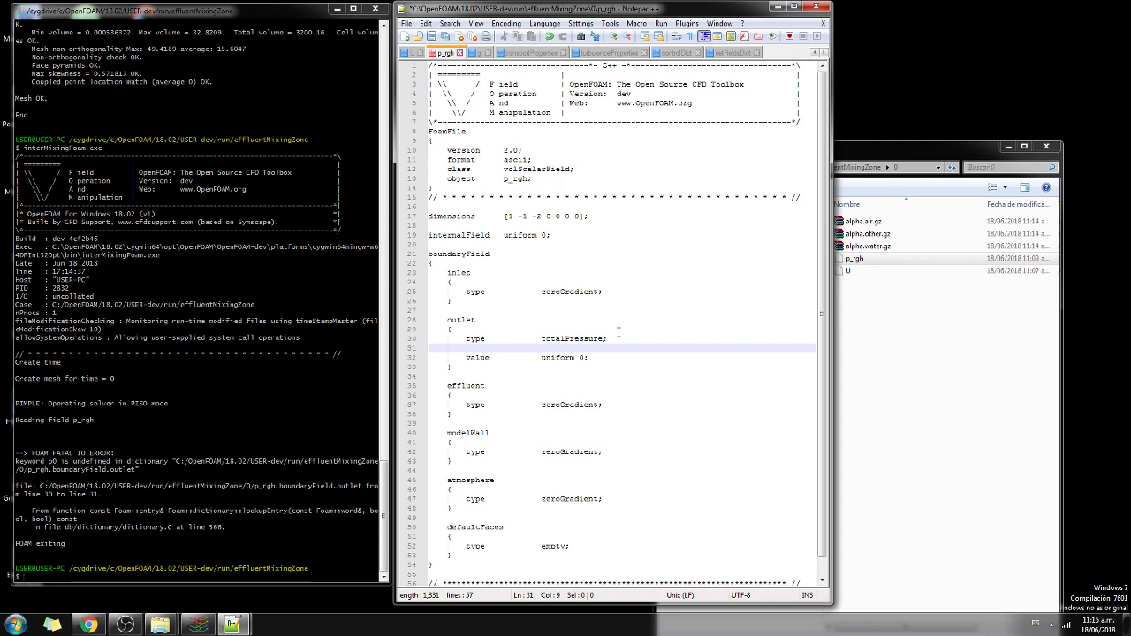
{"action": "type", "text": "p0"}
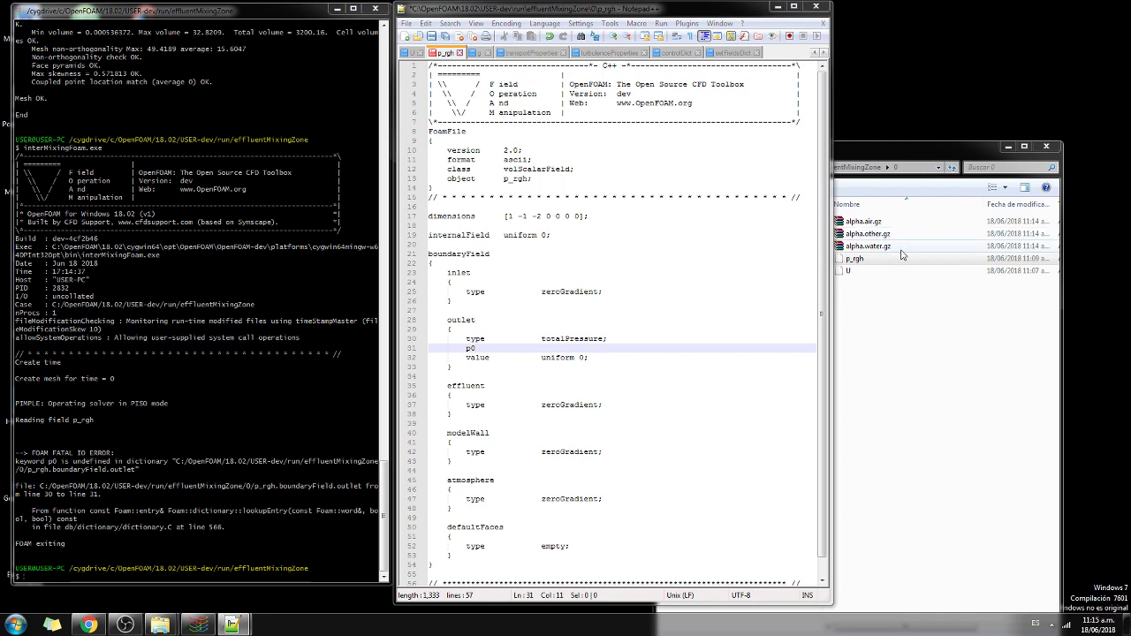
Step: Remove the extra line and replace the outlet's 'value' keyword with 'p0'
{"action": "key", "text": "BackSpace"}
{"action": "key", "text": "BackSpace"}
{"action": "key", "text": "BackSpace"}
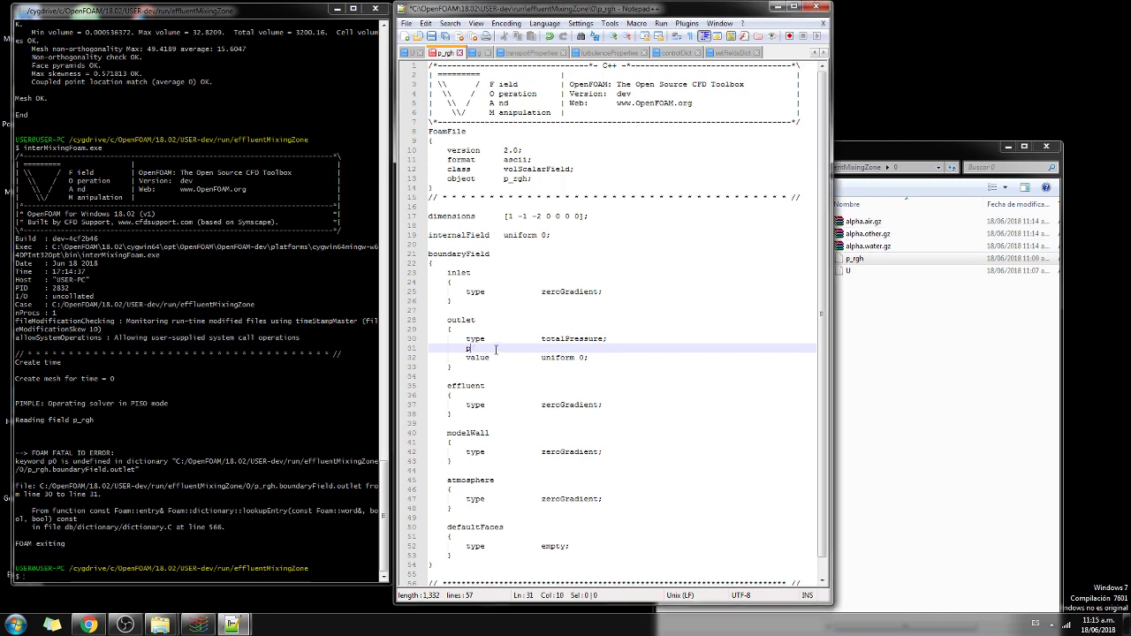
{"action": "key", "text": "Delete"}
{"action": "key", "text": "End"}
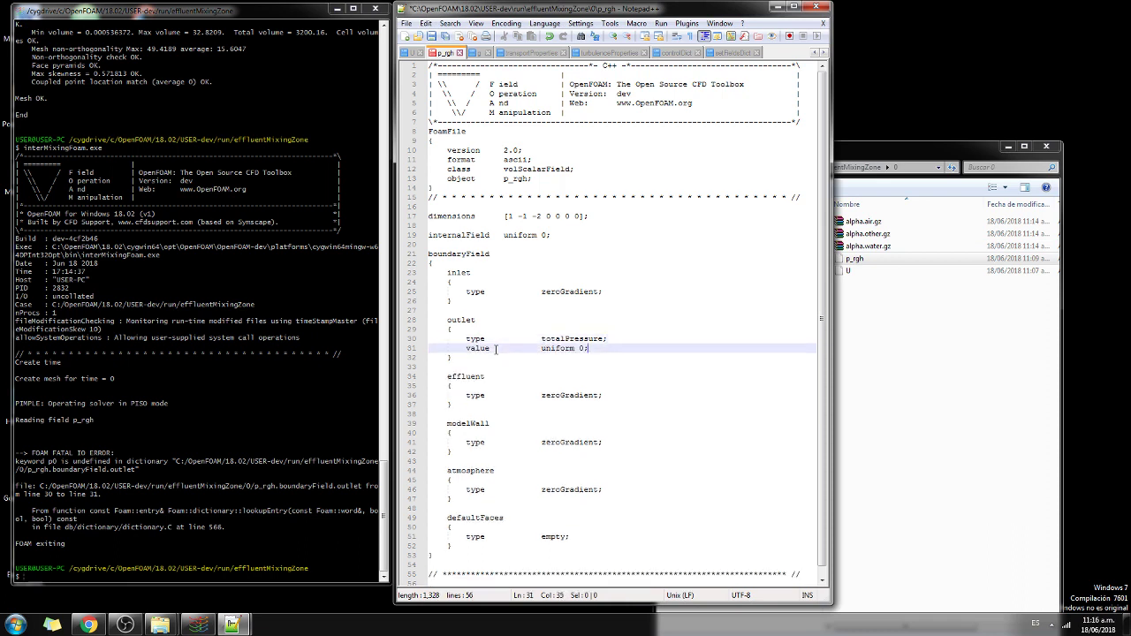
{"action": "left_click", "coordinate": [496, 349]}
{"action": "key", "text": "BackSpace"}
Step: Fix the tab spacing so the outlet line reads 'p0 uniform 0;' aligned with the other entries
{"action": "key", "text": "BackSpace"}
{"action": "key", "text": "BackSpace"}
{"action": "key", "text": "BackSpace"}
{"action": "key", "text": "BackSpace"}
{"action": "type", "text": "p0"}
{"action": "key", "text": "Tab"}
{"action": "key", "text": "Tab"}
{"action": "key", "text": "BackSpace"}
{"action": "key", "text": "BackSpace"}
{"action": "key", "text": "Tab"}
{"action": "key", "text": "BackSpace"}
{"action": "key", "text": "Tab"}
{"action": "key", "text": "BackSpace"}
{"action": "key", "text": "BackSpace"}
{"action": "key", "text": "Delete"}
{"action": "key", "text": "Delete"}
{"action": "key", "text": "Delete"}
{"action": "key", "text": "Delete"}
{"action": "key", "text": "Delete"}
{"action": "key", "text": "Delete"}
{"action": "key", "text": "Delete"}
{"action": "key", "text": "Delete"}
{"action": "key", "text": "Delete"}
{"action": "key", "text": "Right"}
{"action": "key", "text": "Right"}
{"action": "key", "text": "Tab"}
{"action": "key", "text": "Tab"}
Step: Save p_rgh and rerun interMixingFoam.exe, which now stops on a missing modelWall entry
{"action": "key", "text": "ctrl+s"}
{"action": "left_click", "coordinate": [218, 575]}
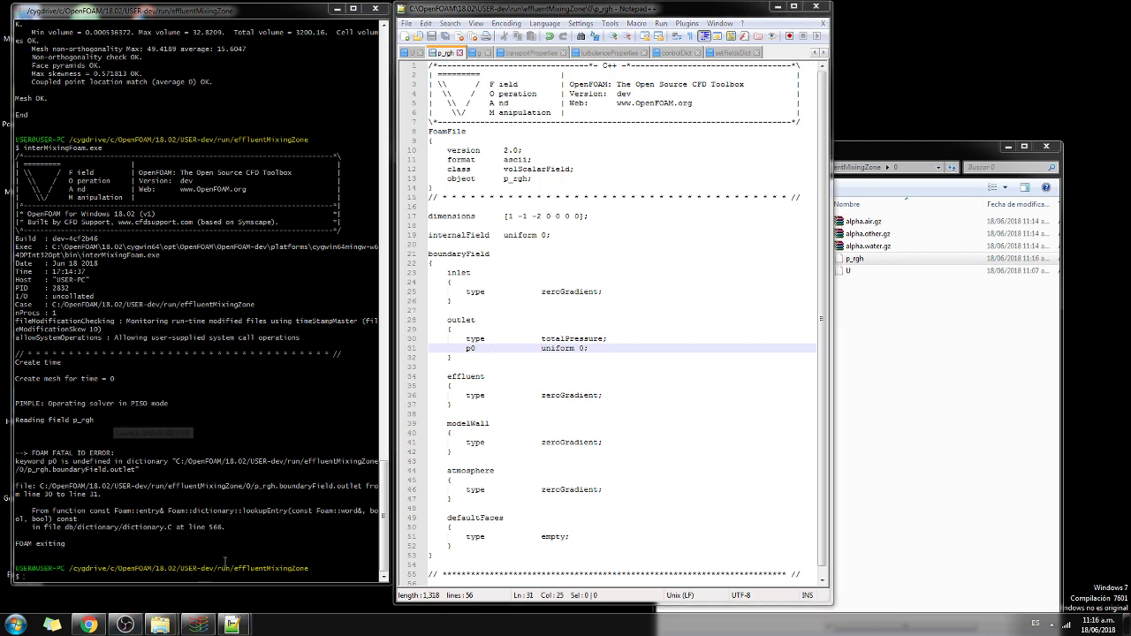
{"action": "key", "text": "Up"}
{"action": "key", "text": "Up"}
{"action": "key", "text": "Up"}
{"action": "key", "text": "Down"}
{"action": "key", "text": "Return"}
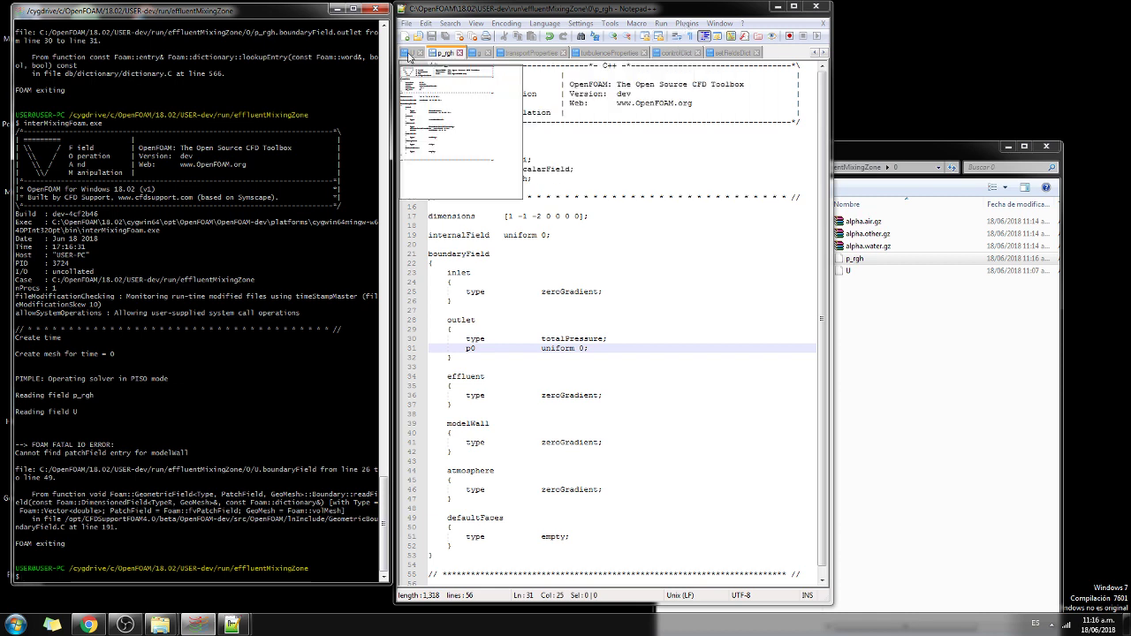
Step: In 0/U, end the effluent value line with a semicolon so it reads uniform (0 0 0);
{"action": "left_click", "coordinate": [416, 52]}
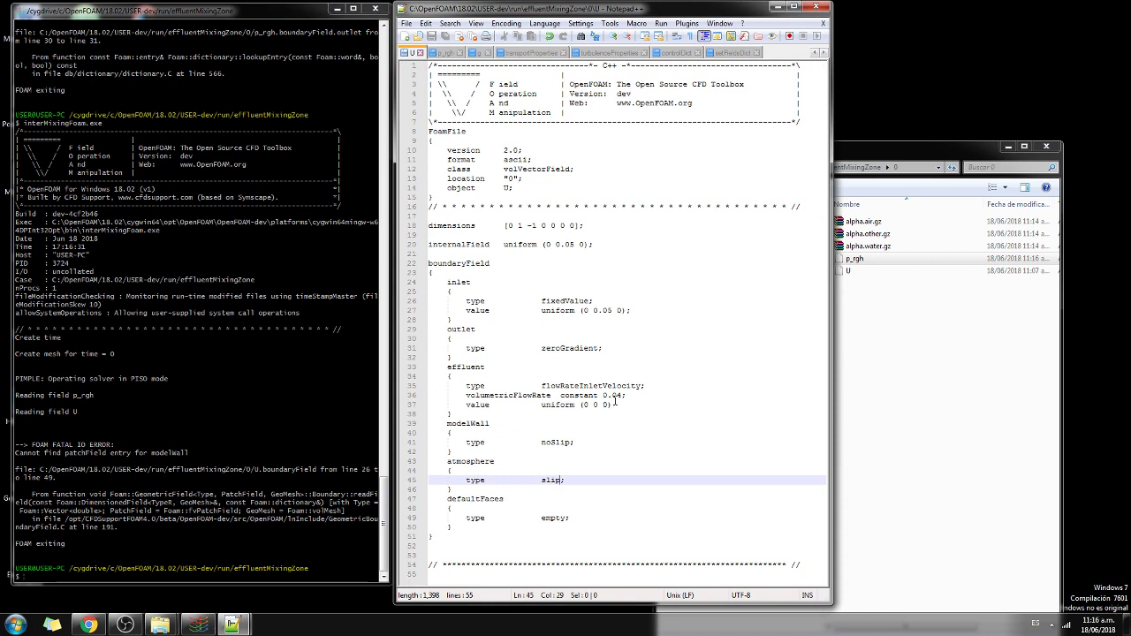
{"action": "left_click", "coordinate": [615, 403]}
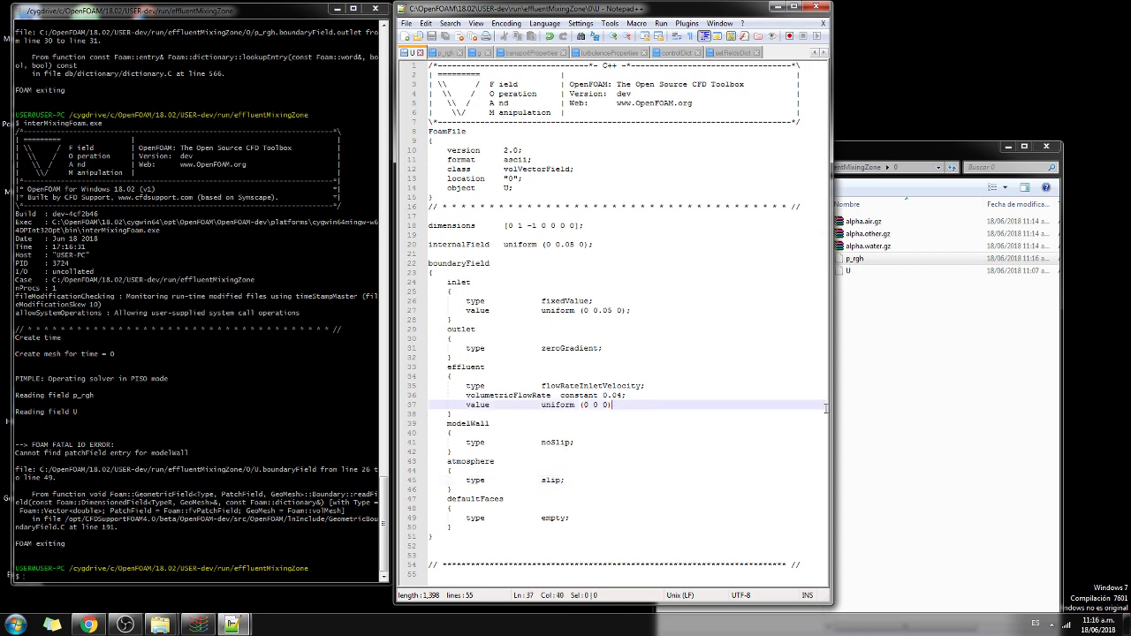
{"action": "type", "text": ";"}
Step: Rerun interMixingFoam.exe so it iterates PIMPLE residuals past simulation time 23
{"action": "left_click", "coordinate": [264, 568]}
{"action": "key", "text": "Up"}
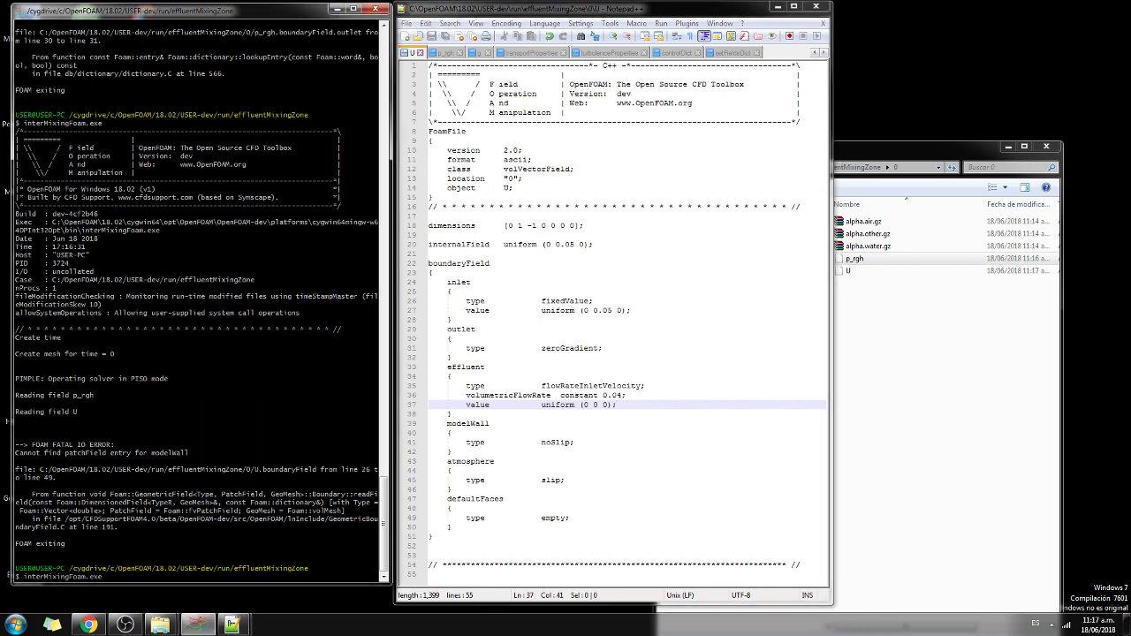
{"action": "key", "text": "Return"}
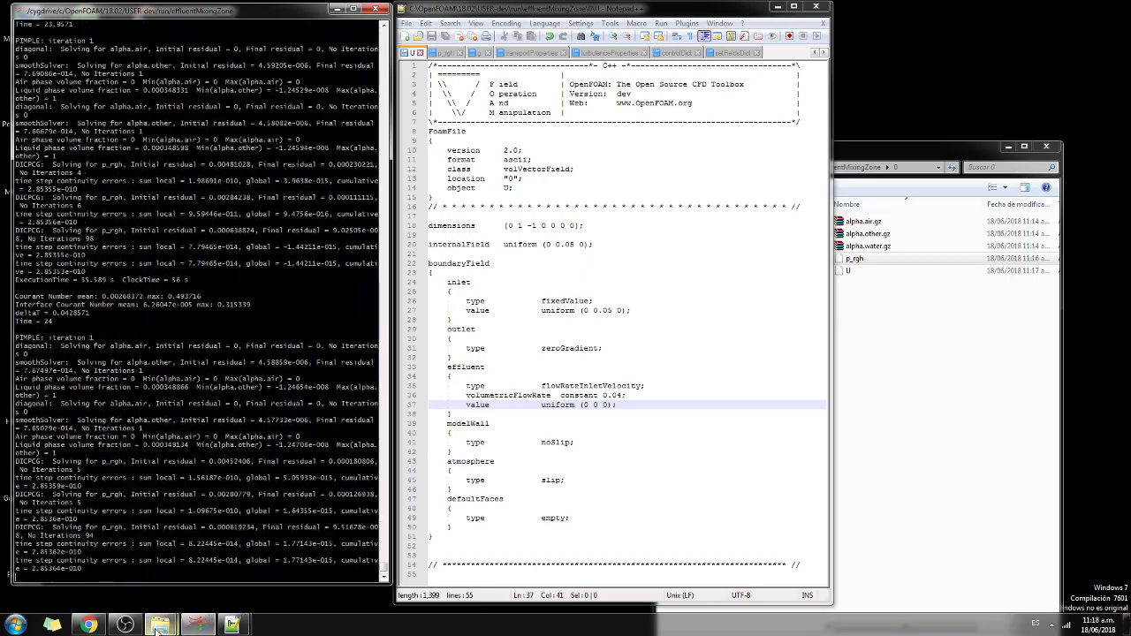
Step: Show the effluentMixingZone folder in Explorer to see result time folders 3 through 24
{"action": "mouse_move", "coordinate": [160, 625]}
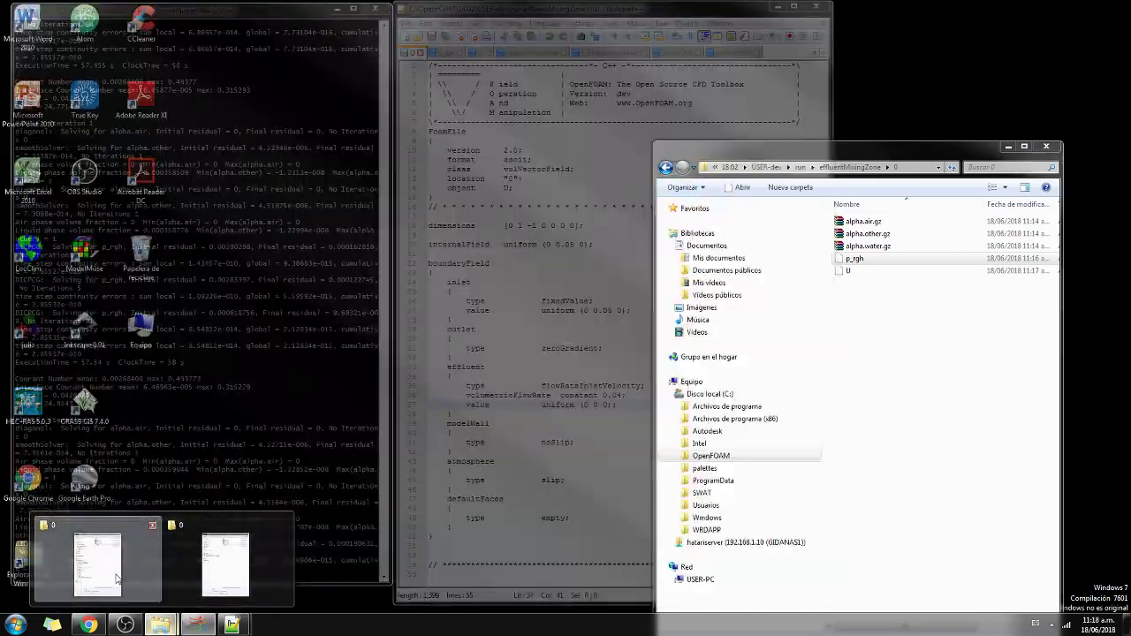
{"action": "left_click", "coordinate": [130, 578]}
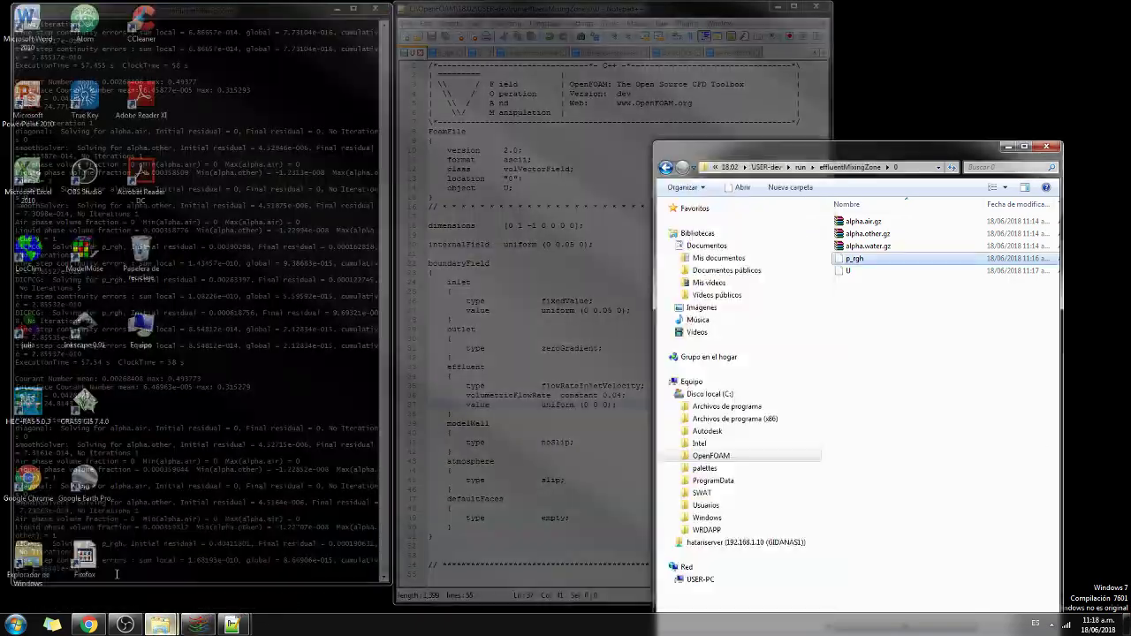
{"action": "left_click", "coordinate": [836, 168]}
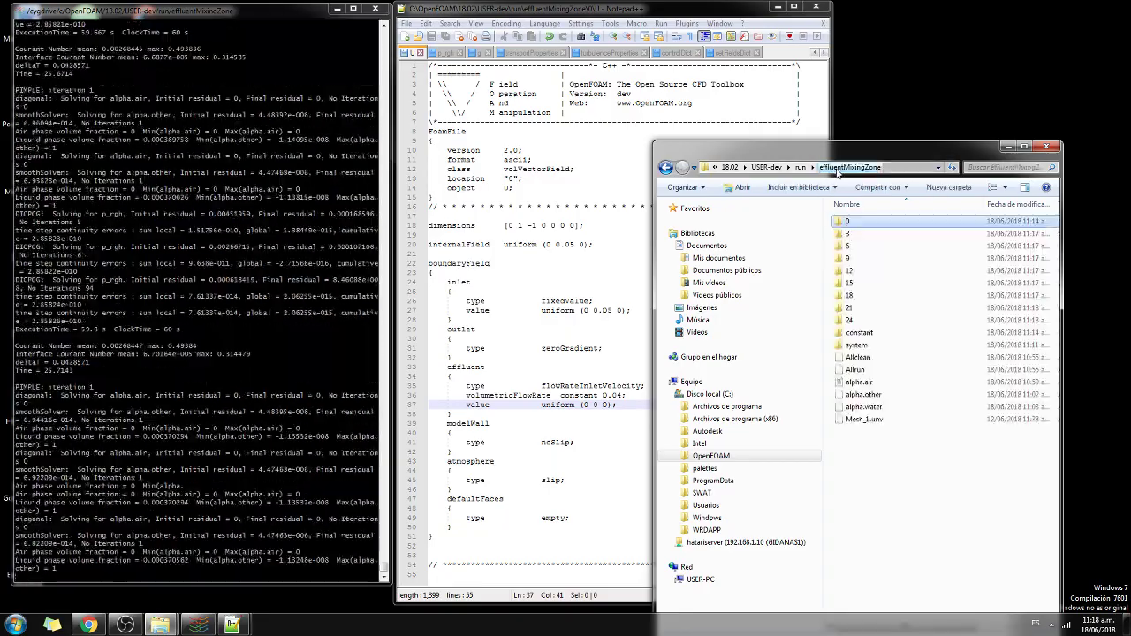